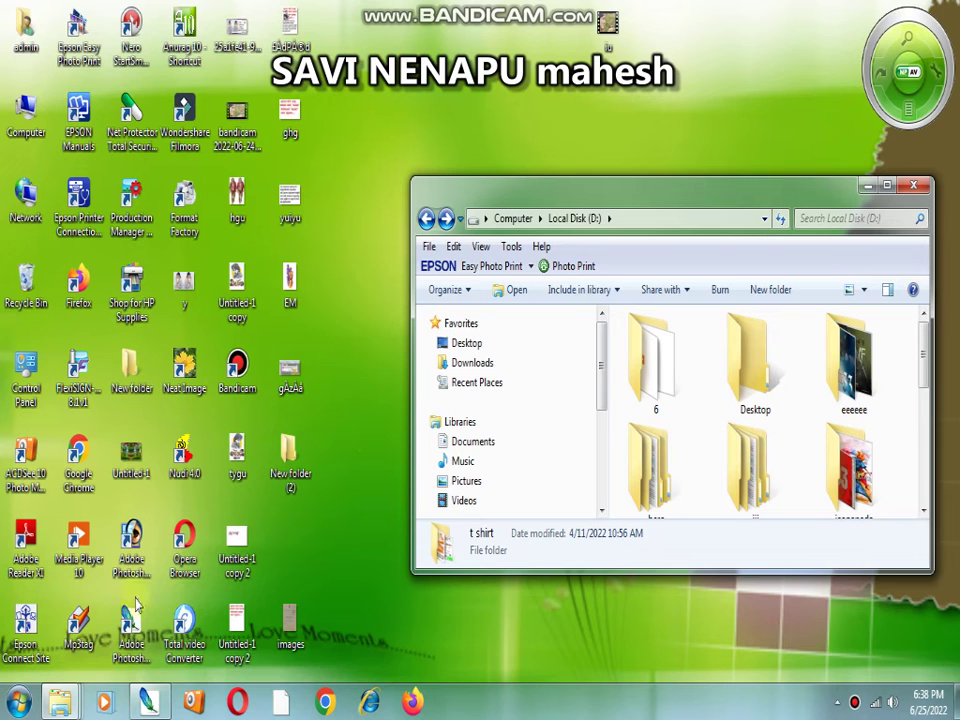
# - Create a new blank 12 × 8 inch, 200 ppi document
pyautogui.click(152, 704)
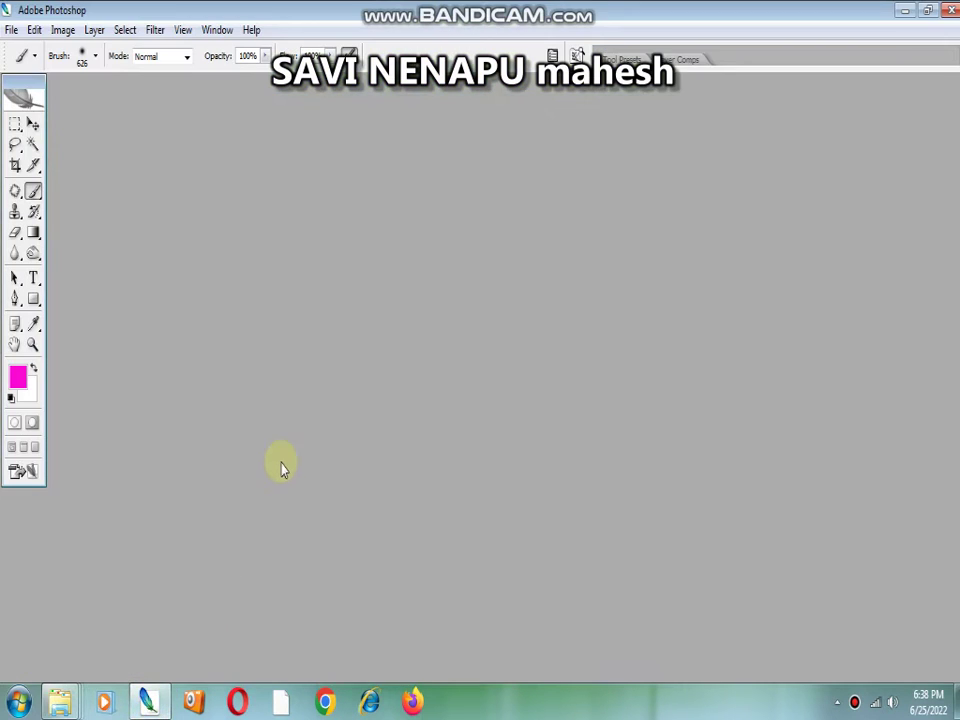
pyautogui.click(10, 29)
pyautogui.click(25, 47)
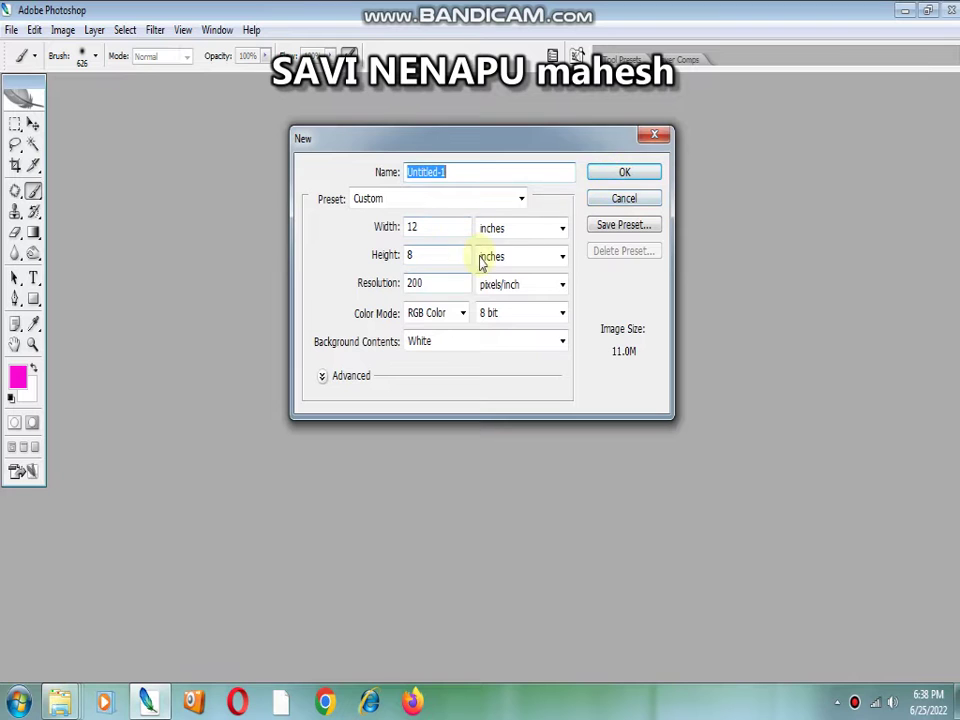
pyautogui.click(637, 177)
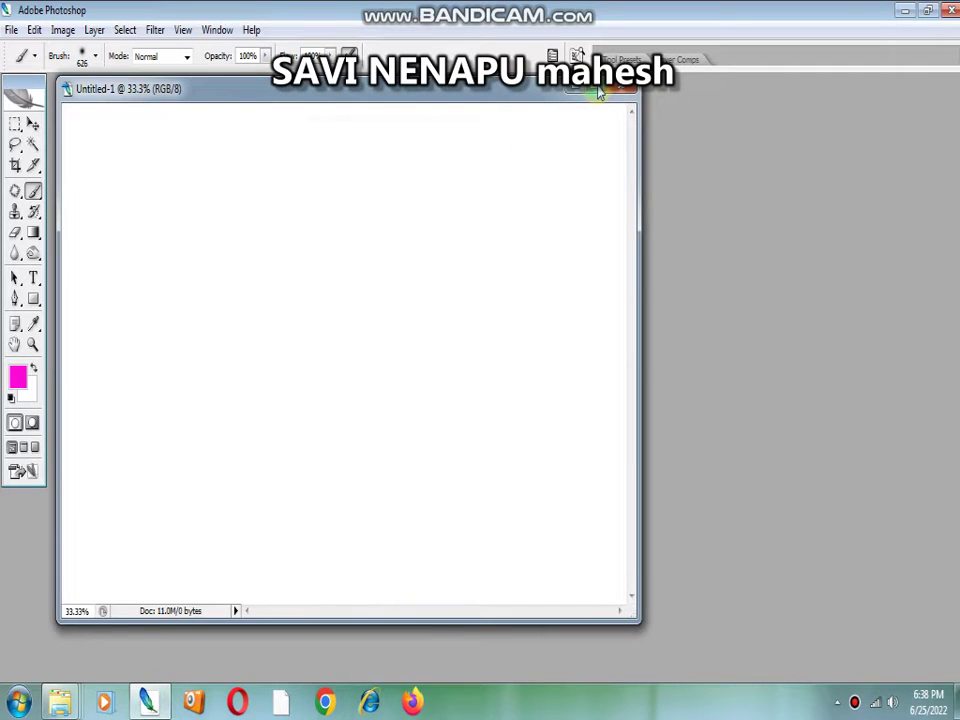
# - Maximize and restore Untitled-1, then minimize Photoshop and enlarge the Explorer window
pyautogui.click(599, 90)
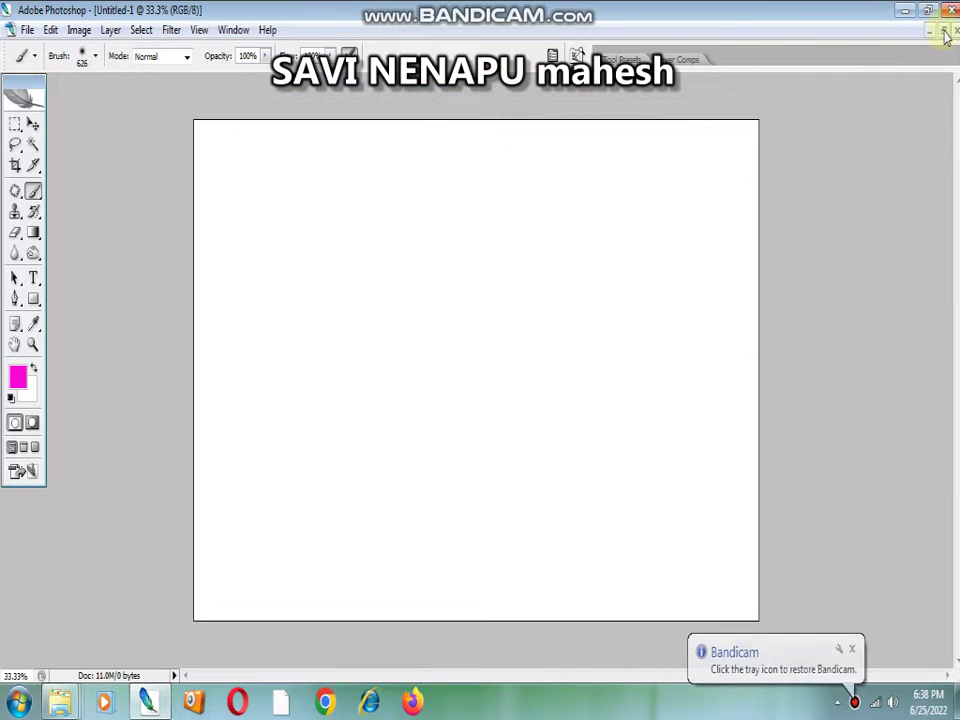
pyautogui.click(944, 34)
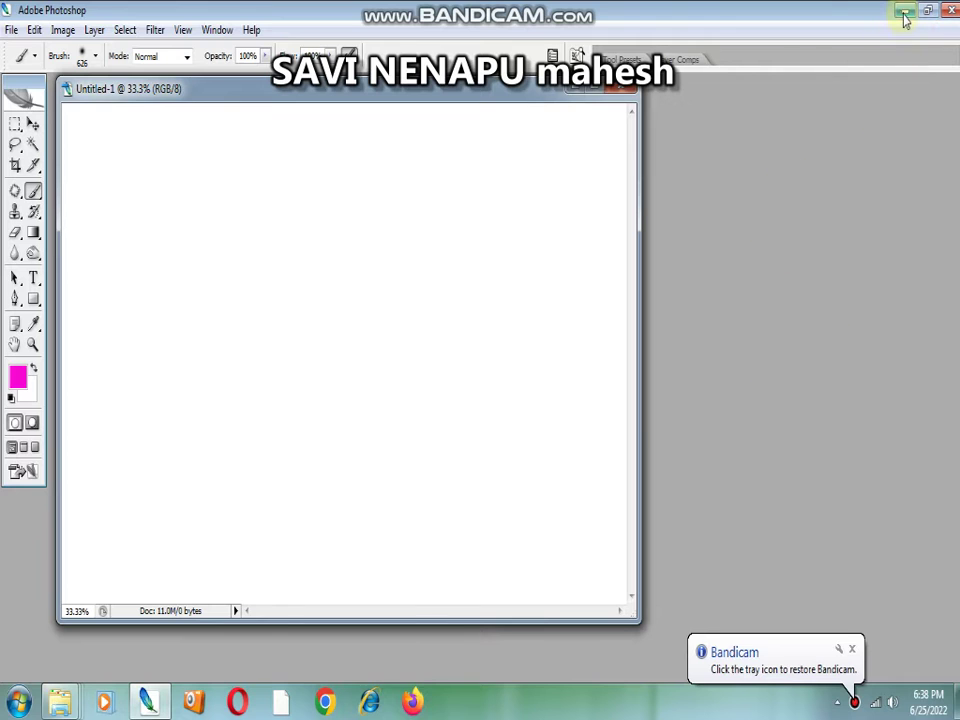
pyautogui.click(903, 12)
pyautogui.click(886, 193)
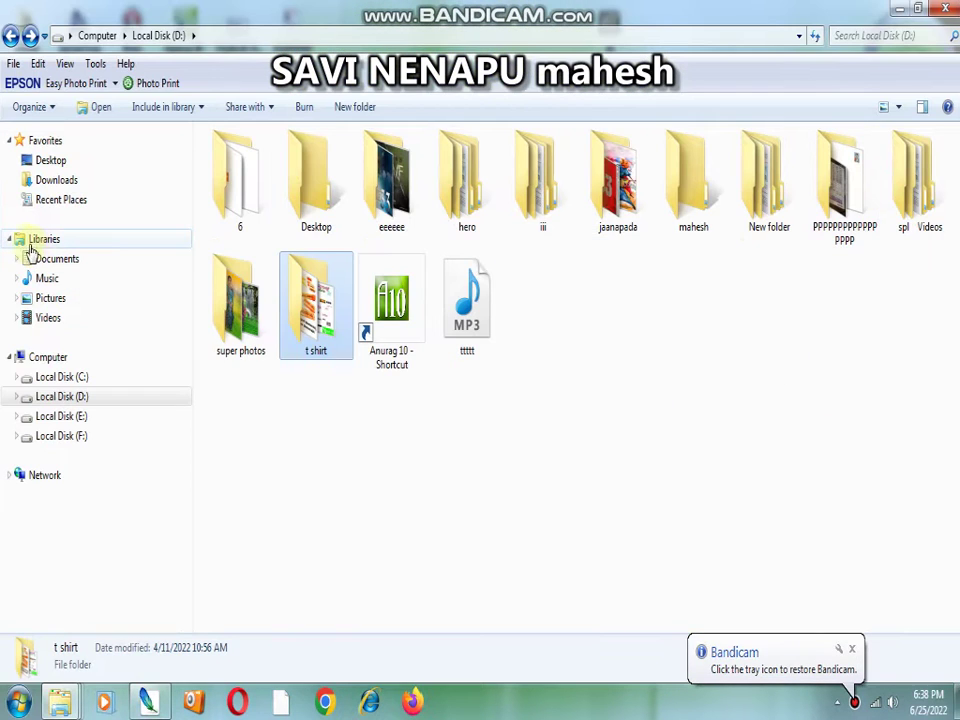
# - Open the Friends Club logo kl;kok.jpg from D:\t shirt\hh in Photoshop, placed at right
pyautogui.doubleClick(300, 330)
pyautogui.doubleClick(240, 180)
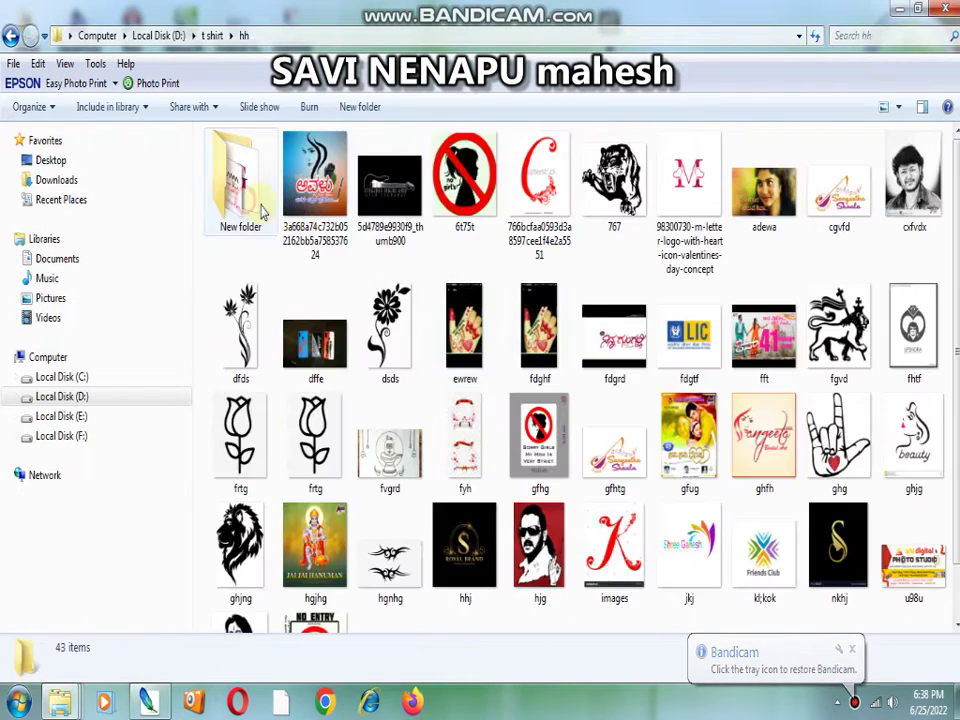
pyautogui.scroll(-2, 610, 480)
pyautogui.click(770, 470)
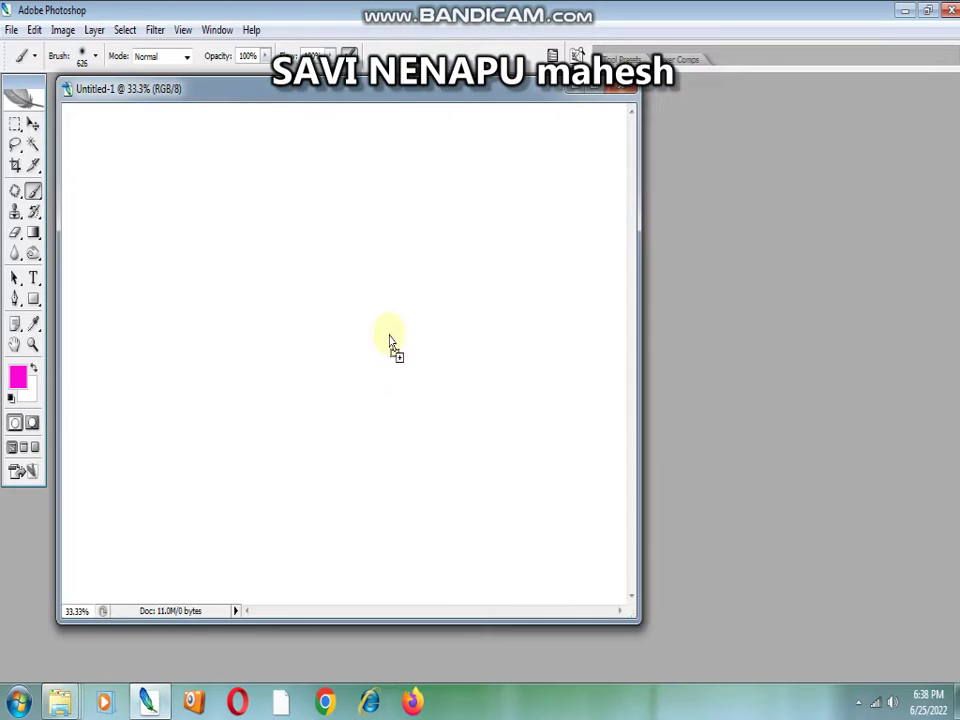
pyautogui.moveTo(777, 519); pyautogui.dragTo(408, 290)
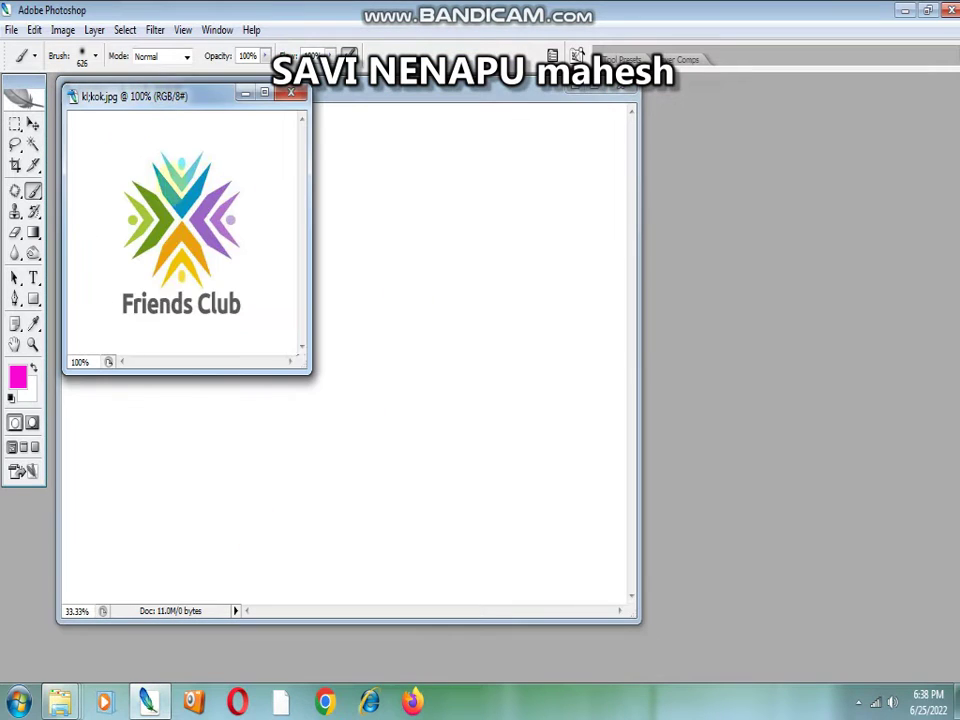
pyautogui.moveTo(206, 97)
pyautogui.mouseDown()
pyautogui.moveTo(828, 140)
pyautogui.moveTo(819, 144)
pyautogui.mouseUp()
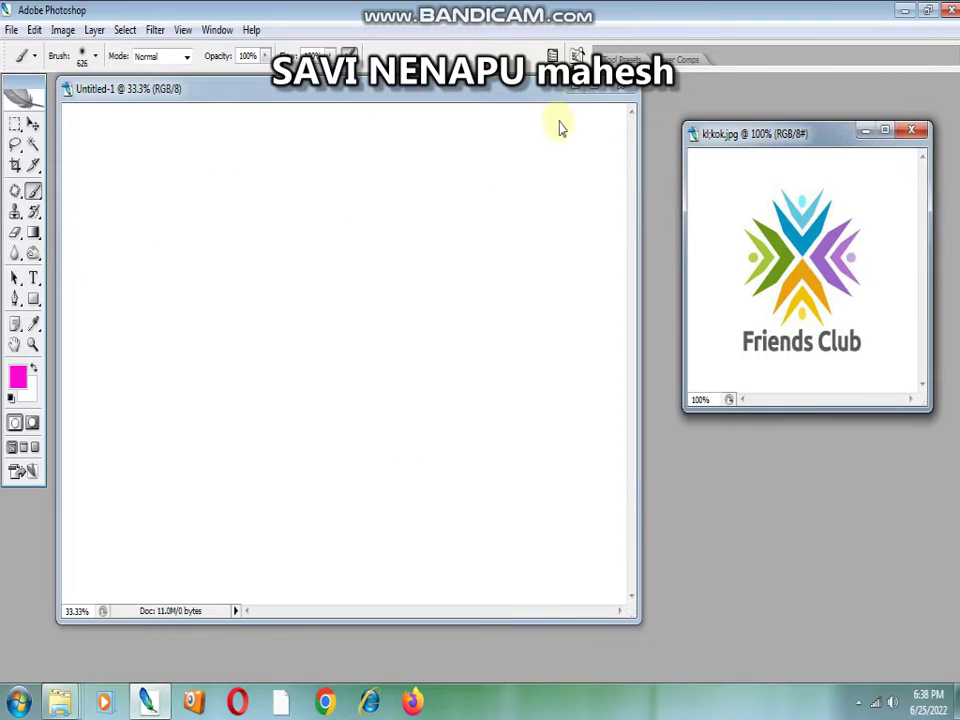
pyautogui.click(600, 89)
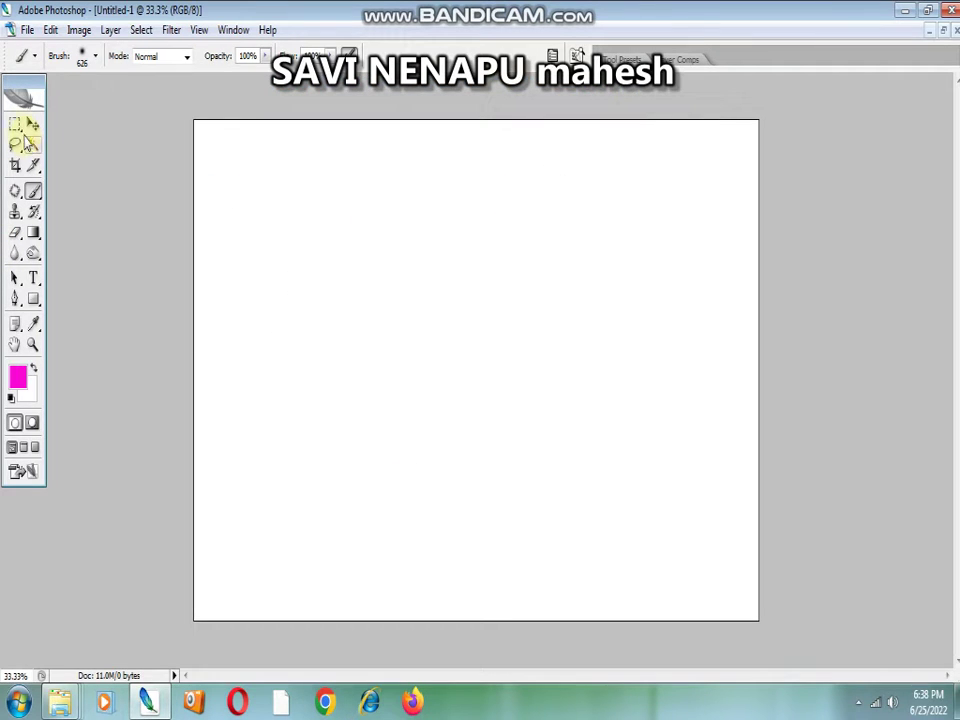
# - Select a rectangle just inside the canvas edges, brush it solid magenta, then deselect
pyautogui.press('m')
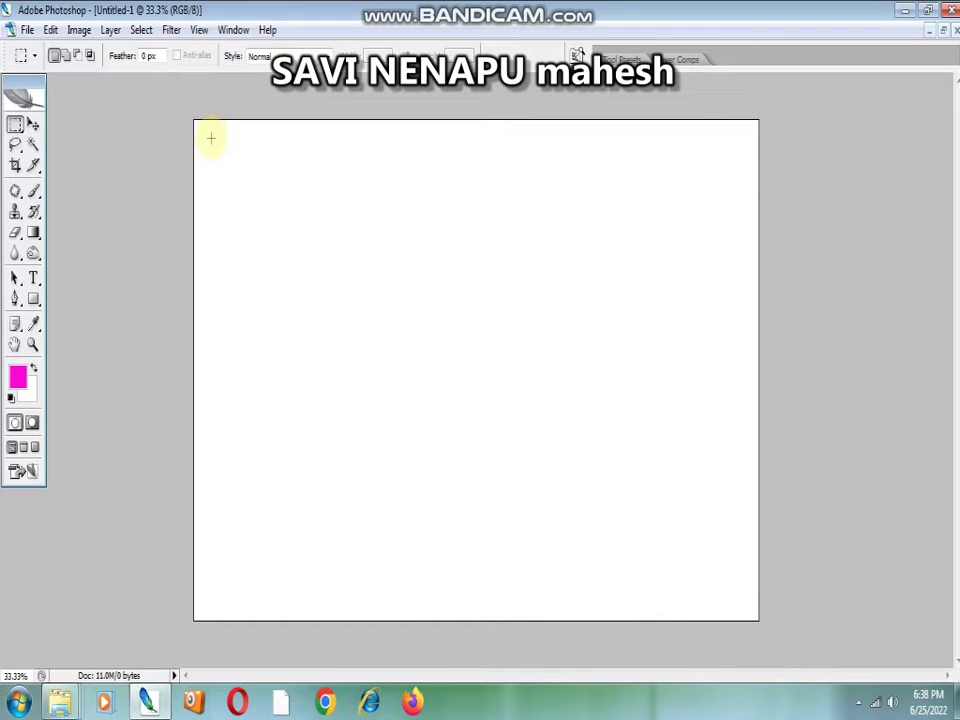
pyautogui.moveTo(296, 258)
pyautogui.mouseDown()
pyautogui.moveTo(717, 555)
pyautogui.moveTo(742, 598)
pyautogui.mouseUp()
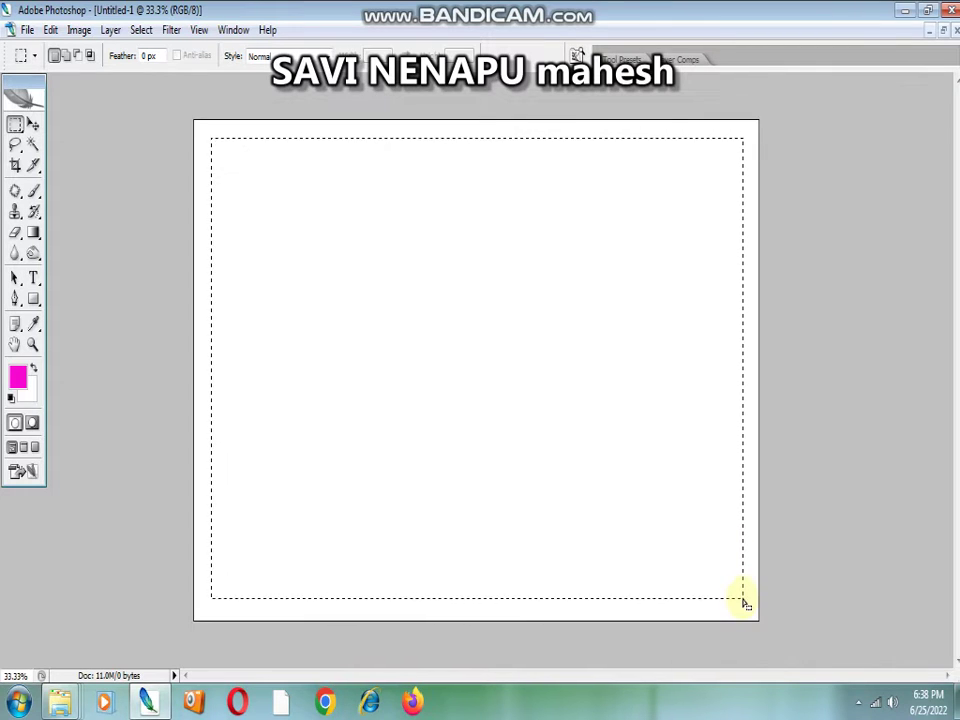
pyautogui.click(33, 145)
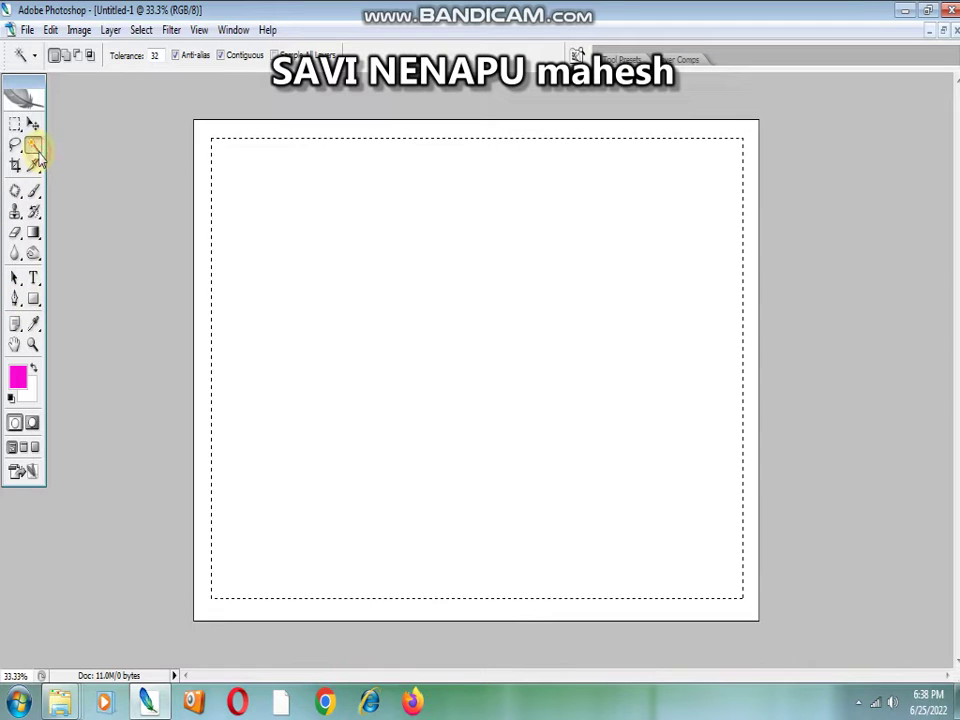
pyautogui.click(33, 190)
pyautogui.moveTo(214, 210)
pyautogui.mouseDown()
pyautogui.moveTo(722, 225)
pyautogui.moveTo(43, 193)
pyautogui.moveTo(231, 396)
pyautogui.moveTo(306, 560)
pyautogui.moveTo(470, 510)
pyautogui.mouseUp()
pyautogui.moveTo(712, 517)
pyautogui.mouseDown()
pyautogui.moveTo(390, 527)
pyautogui.moveTo(707, 321)
pyautogui.moveTo(570, 390)
pyautogui.moveTo(700, 308)
pyautogui.moveTo(420, 221)
pyautogui.moveTo(219, 144)
pyautogui.moveTo(240, 557)
pyautogui.moveTo(790, 219)
pyautogui.mouseUp()
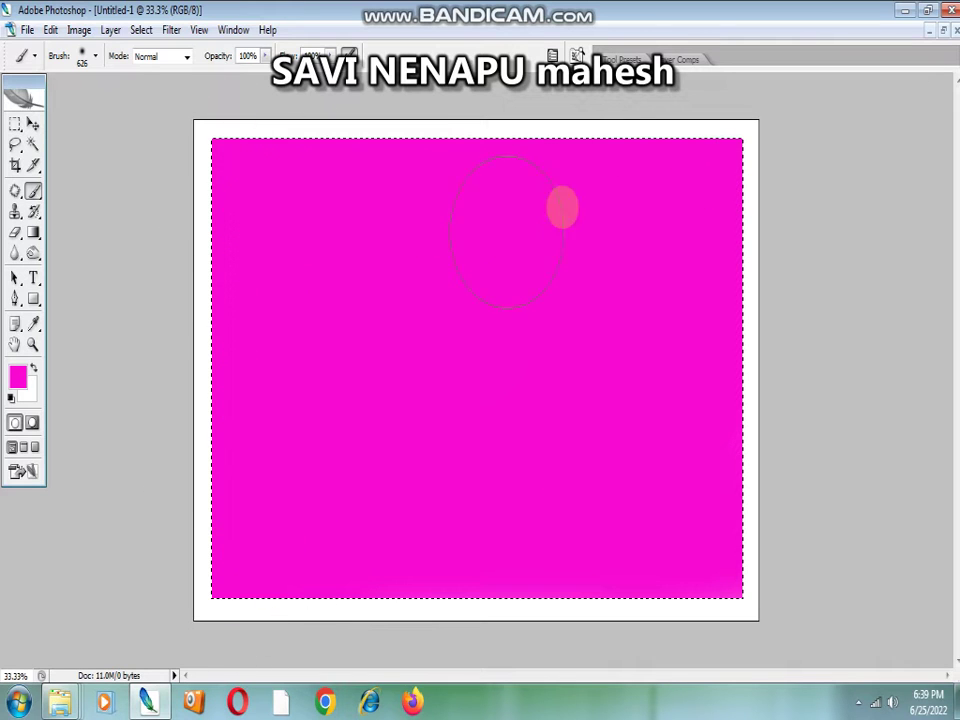
pyautogui.moveTo(707, 305)
pyautogui.mouseDown()
pyautogui.moveTo(690, 514)
pyautogui.moveTo(418, 542)
pyautogui.moveTo(220, 245)
pyautogui.mouseUp()
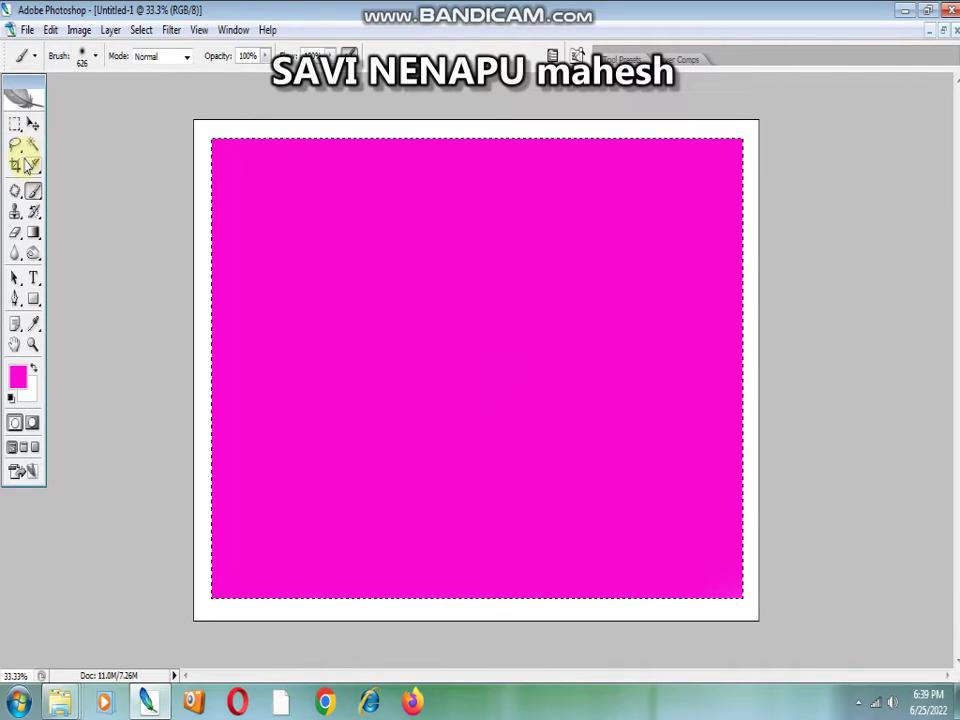
pyautogui.hotkey('ctrl', 'd')
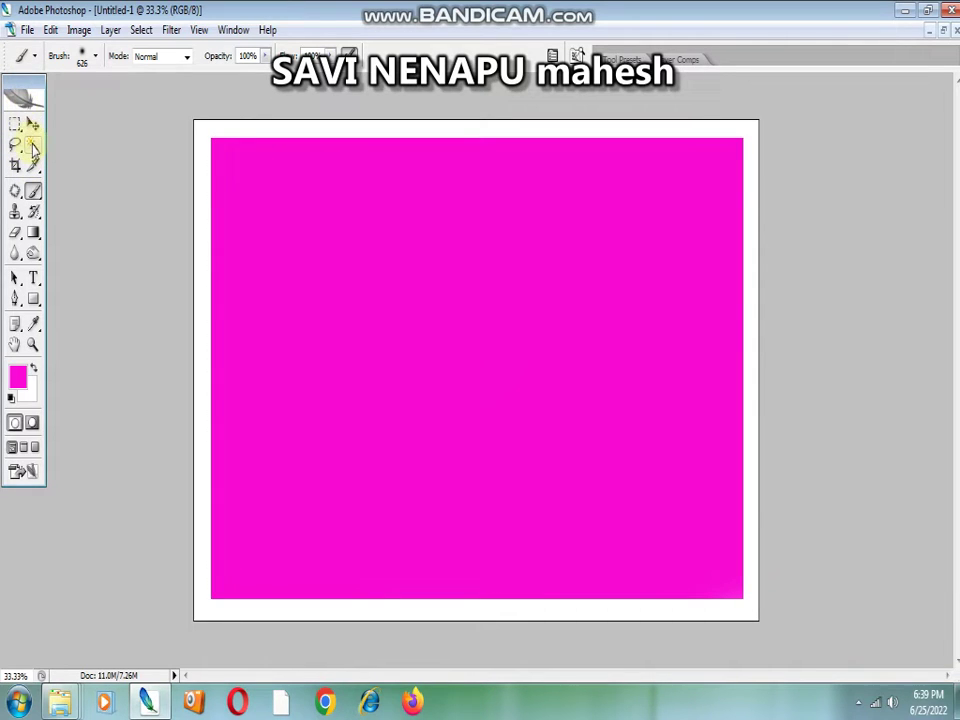
# - Magic Wand-select the white margin and set the foreground colour to blue
pyautogui.click(33, 145)
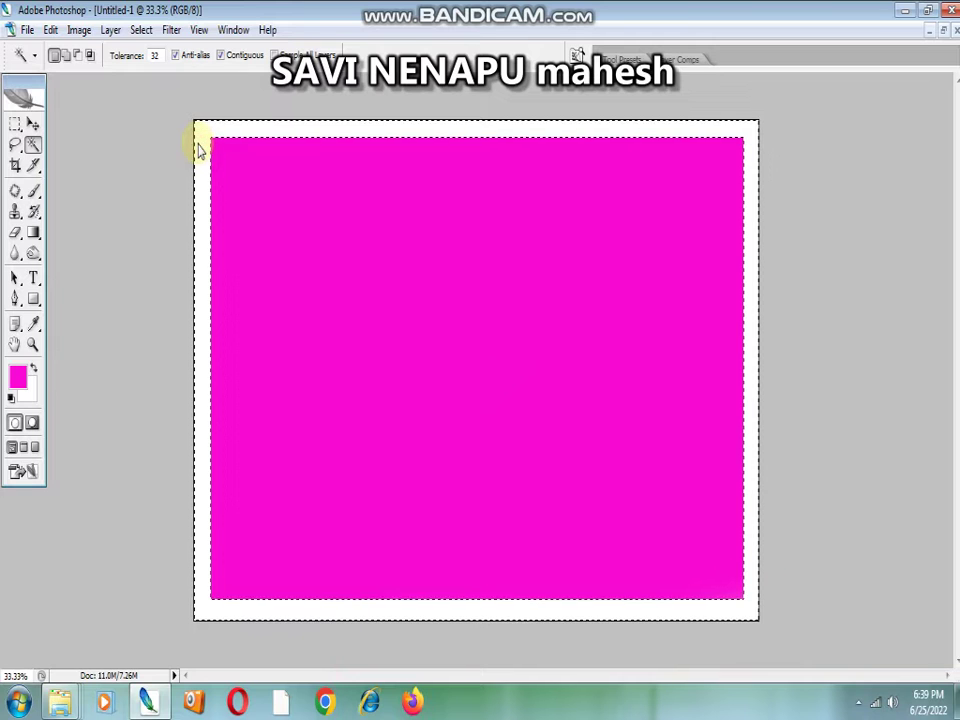
pyautogui.click(16, 376)
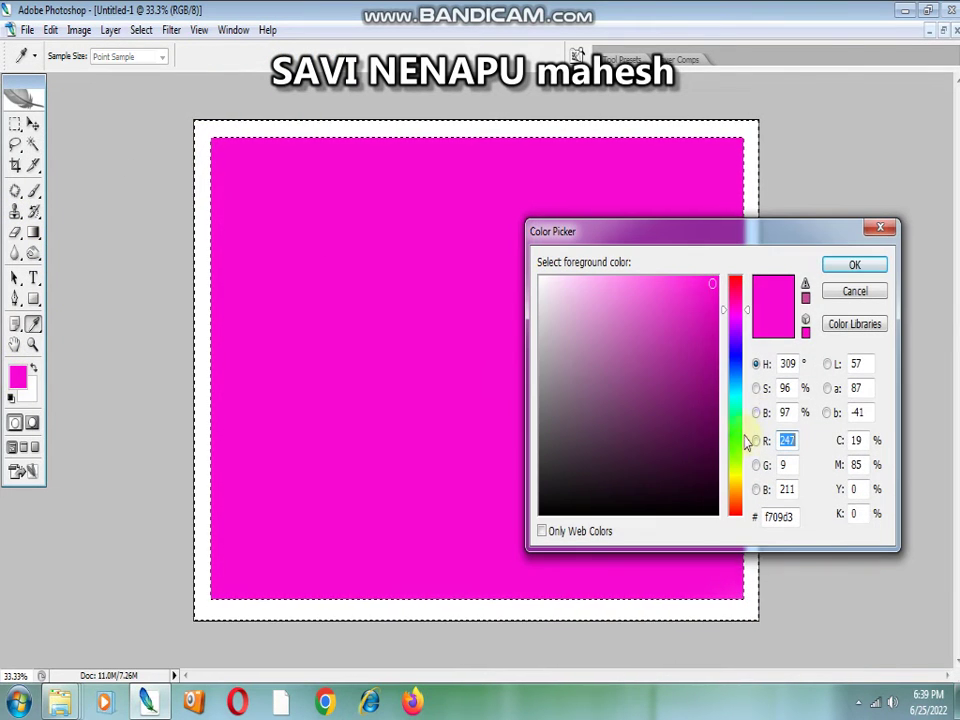
pyautogui.click(736, 359)
pyautogui.click(855, 264)
pyautogui.press('w')
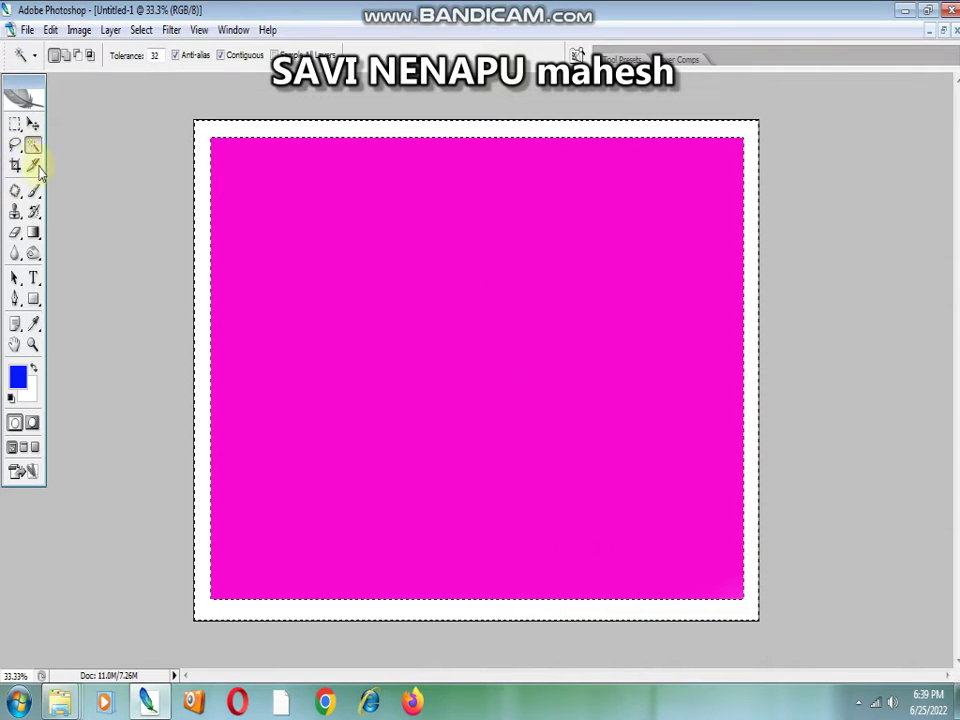
# - Brush blue over the whole margin to form a blue frame, then deselect
pyautogui.click(34, 190)
pyautogui.moveTo(163, 171)
pyautogui.mouseDown()
pyautogui.moveTo(726, 162)
pyautogui.moveTo(202, 582)
pyautogui.moveTo(222, 126)
pyautogui.mouseUp()
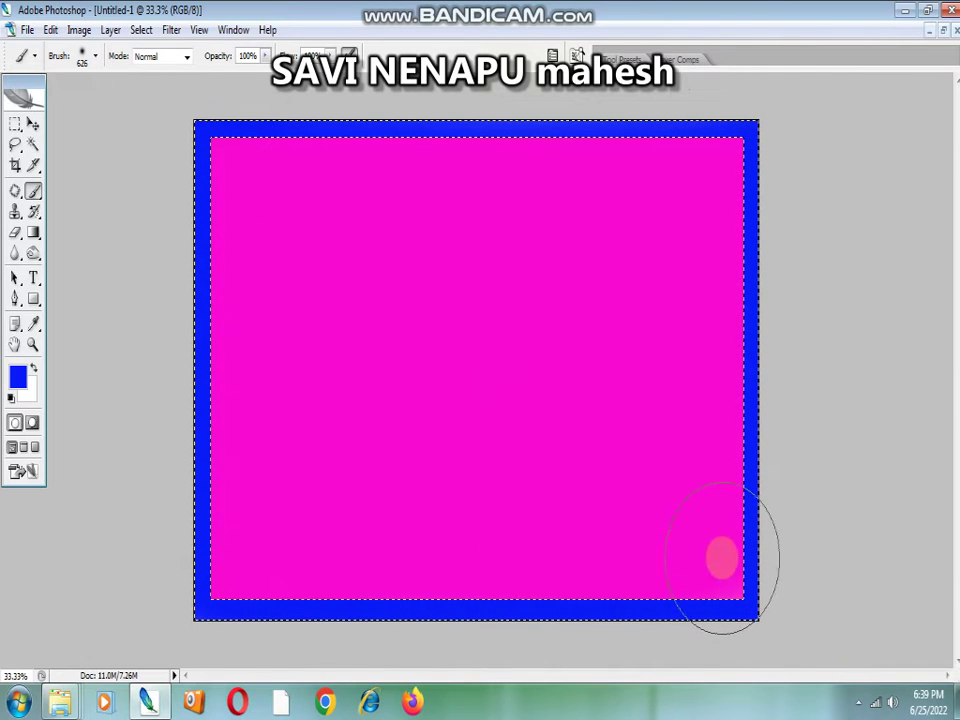
pyautogui.moveTo(163, 420)
pyautogui.mouseDown()
pyautogui.moveTo(228, 130)
pyautogui.moveTo(695, 110)
pyautogui.moveTo(760, 400)
pyautogui.moveTo(741, 620)
pyautogui.mouseUp()
pyautogui.moveTo(182, 546)
pyautogui.mouseDown()
pyautogui.moveTo(240, 150)
pyautogui.moveTo(686, 146)
pyautogui.moveTo(762, 467)
pyautogui.moveTo(712, 641)
pyautogui.mouseUp()
pyautogui.hotkey('ctrl', 'd')
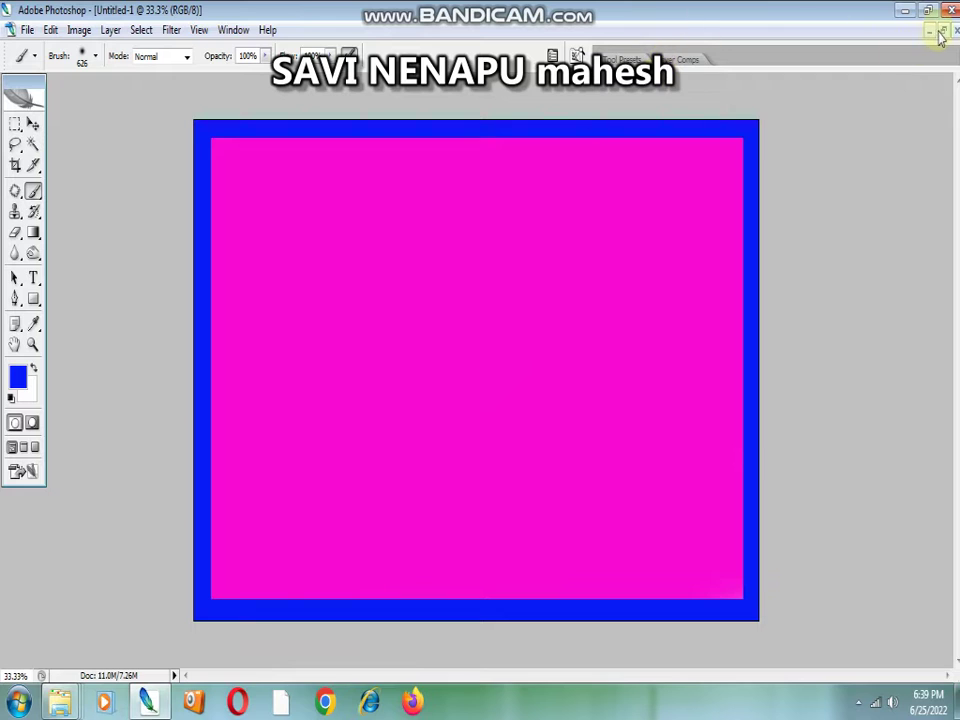
pyautogui.click(944, 31)
# - Duplicate Untitled-1 as Untitled-1 copy and clear the copy's canvas to white
pyautogui.rightClick(368, 95)
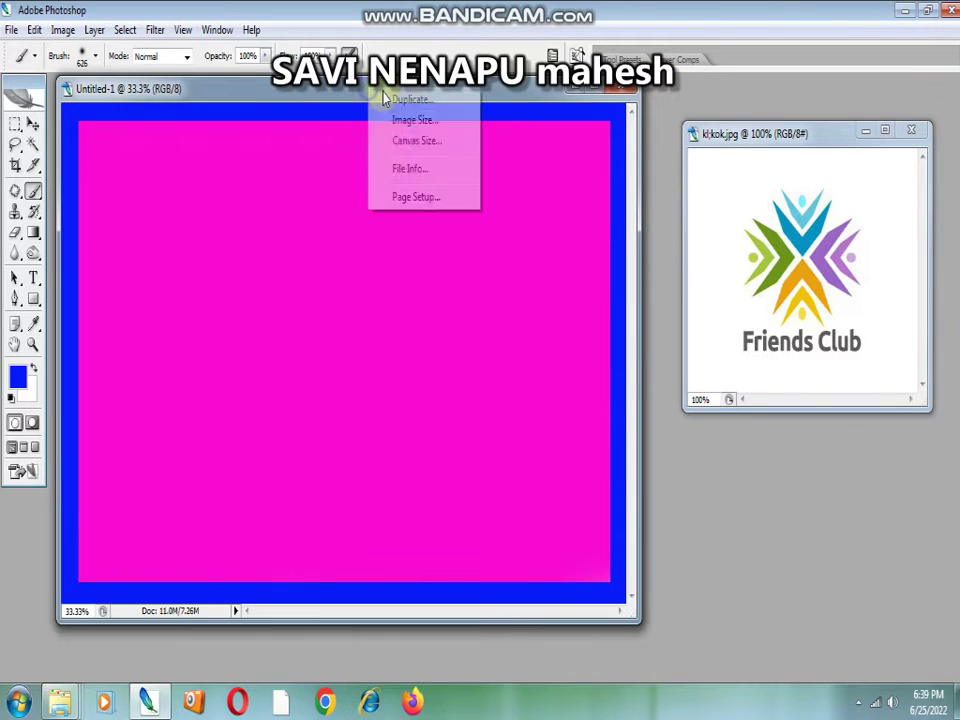
pyautogui.click(394, 99)
pyautogui.click(590, 232)
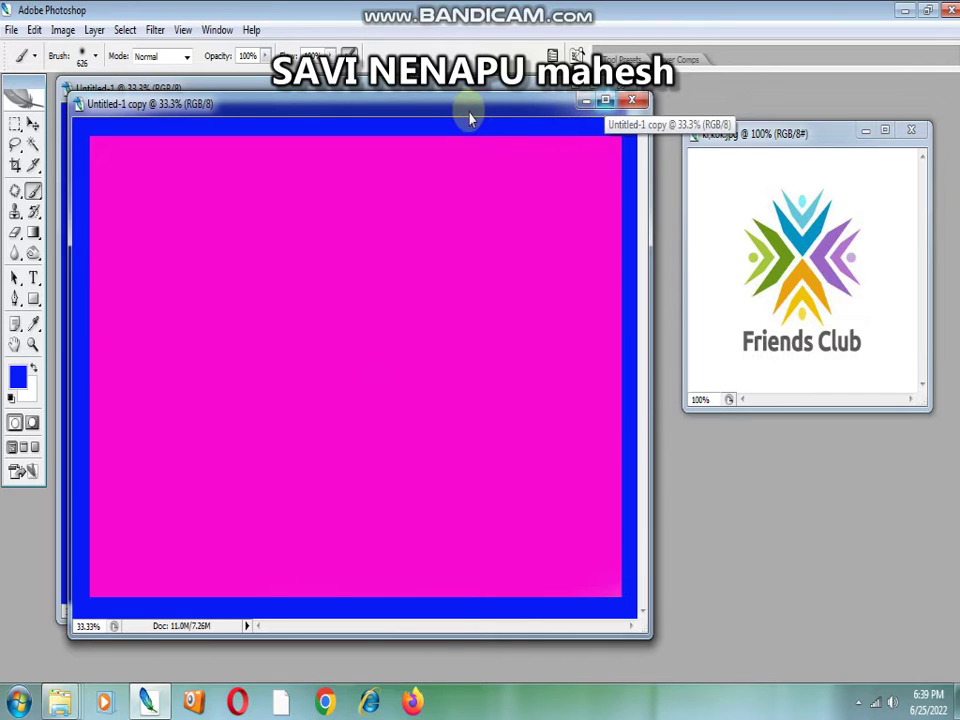
pyautogui.moveTo(469, 110); pyautogui.dragTo(492, 203)
pyautogui.click(605, 200)
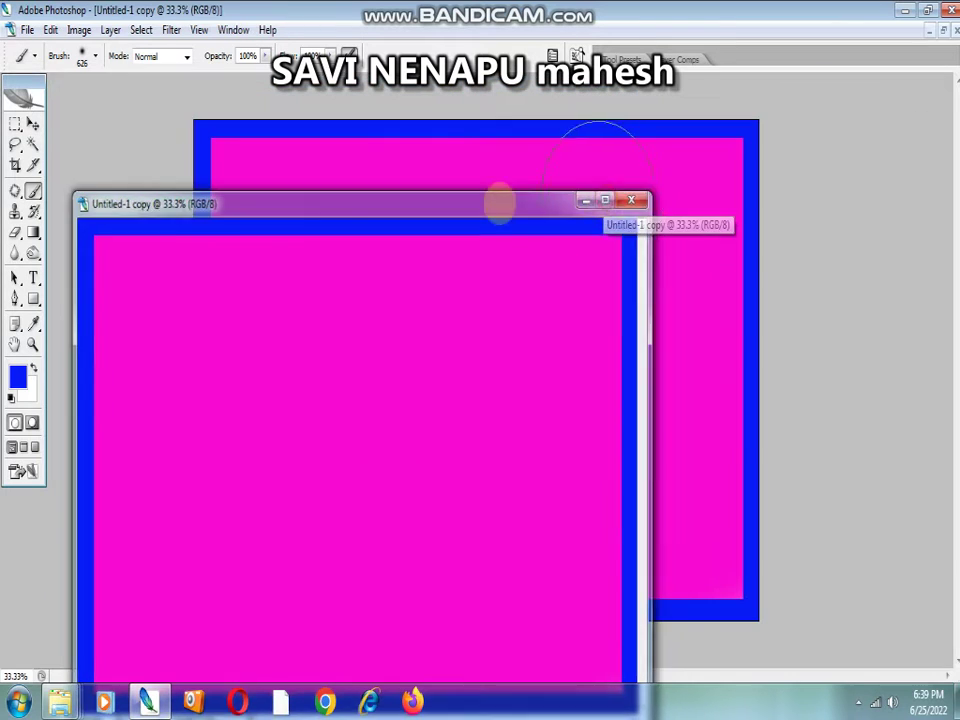
pyautogui.click(16, 124)
pyautogui.hotkey('ctrl', 'a')
pyautogui.press('Delete')
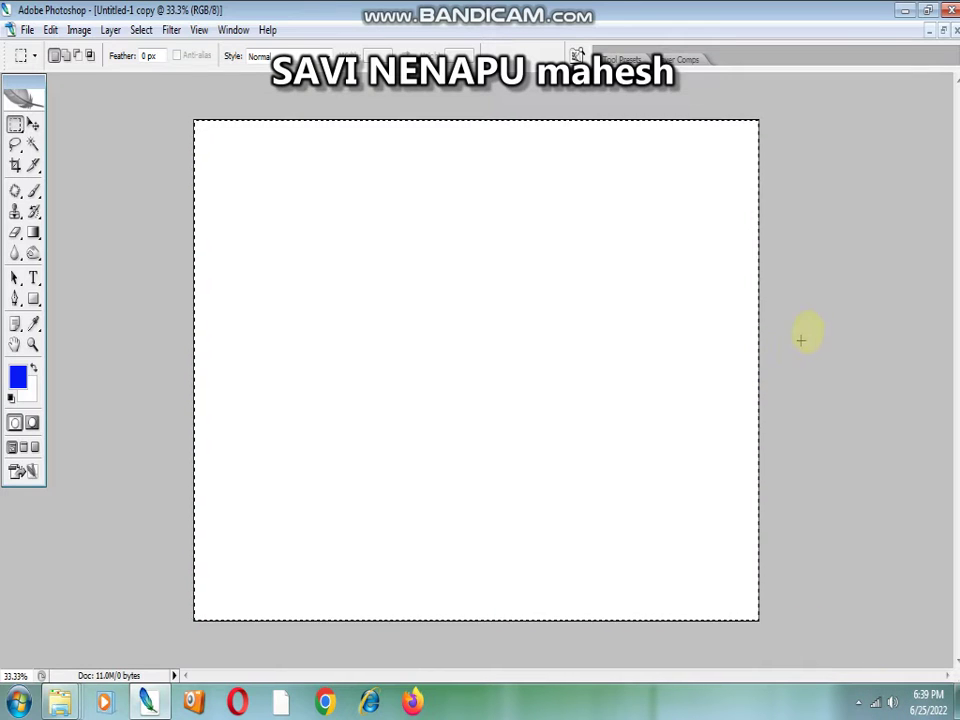
pyautogui.click(943, 32)
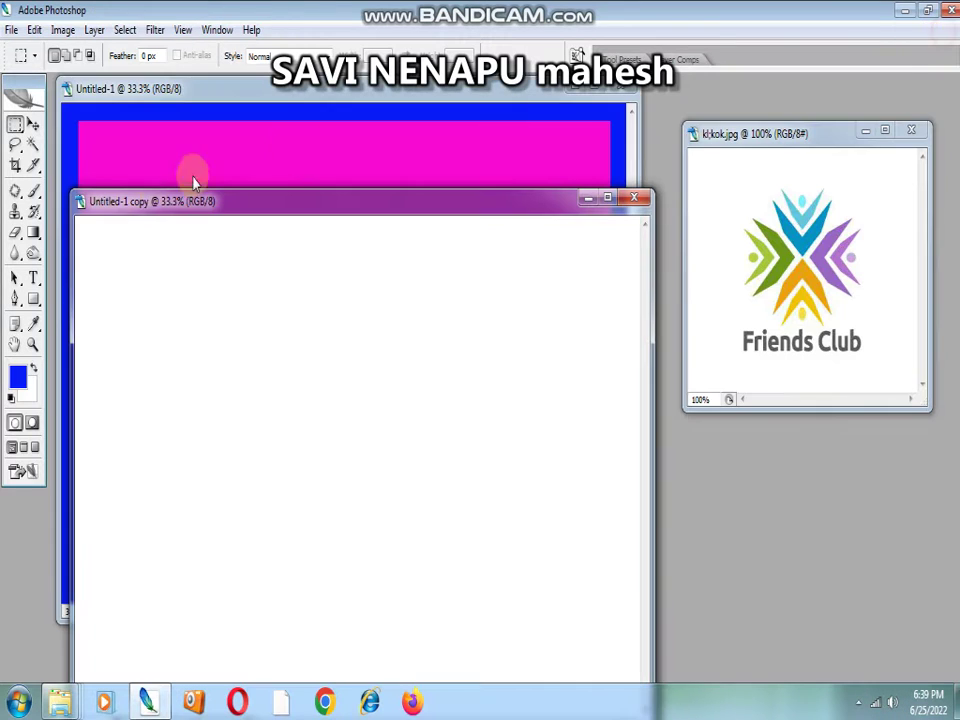
# - Drag the blue-framed magenta design into Untitled-1 copy and align it over the canvas
pyautogui.click(33, 124)
pyautogui.click(171, 137)
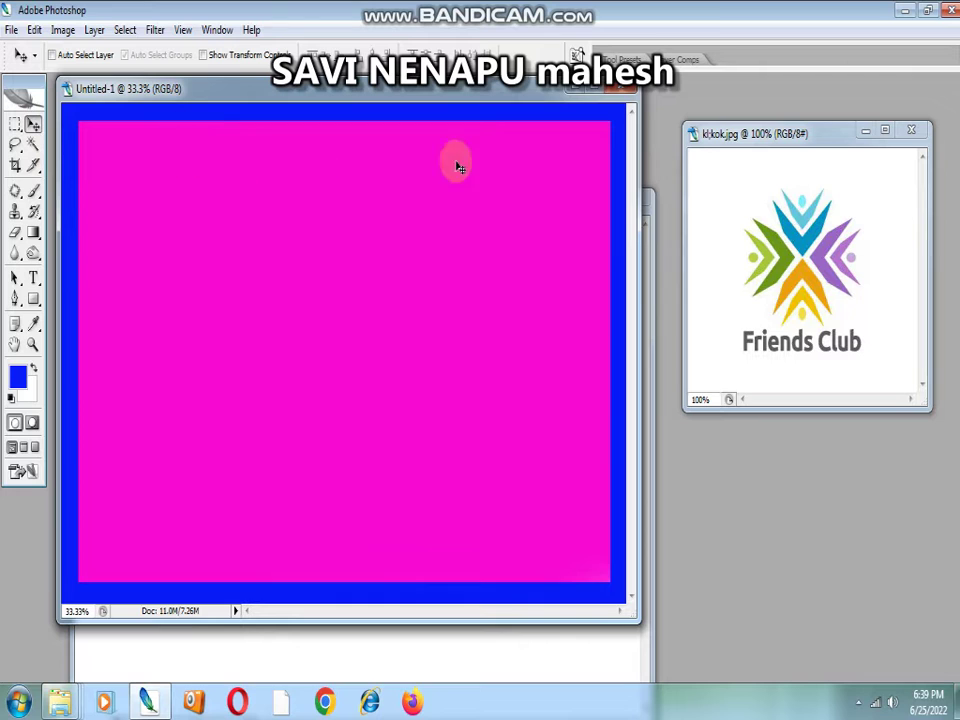
pyautogui.moveTo(528, 96); pyautogui.dragTo(830, 130)
pyautogui.moveTo(450, 368); pyautogui.dragTo(306, 414)
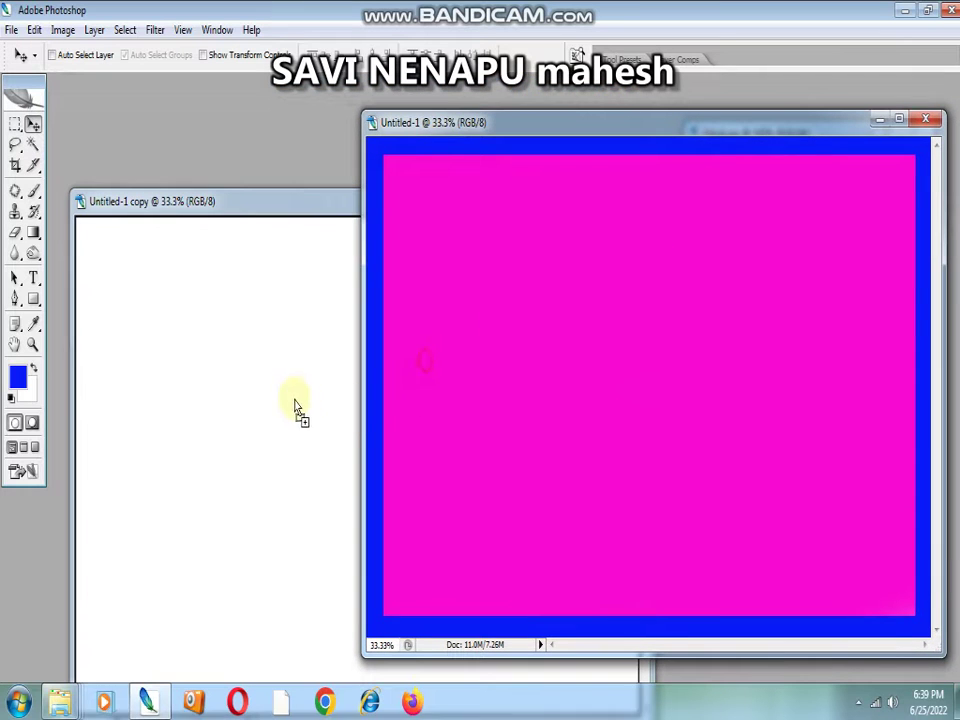
pyautogui.click(606, 201)
pyautogui.moveTo(512, 328)
pyautogui.mouseDown()
pyautogui.moveTo(352, 387)
pyautogui.moveTo(352, 378)
pyautogui.mouseUp()
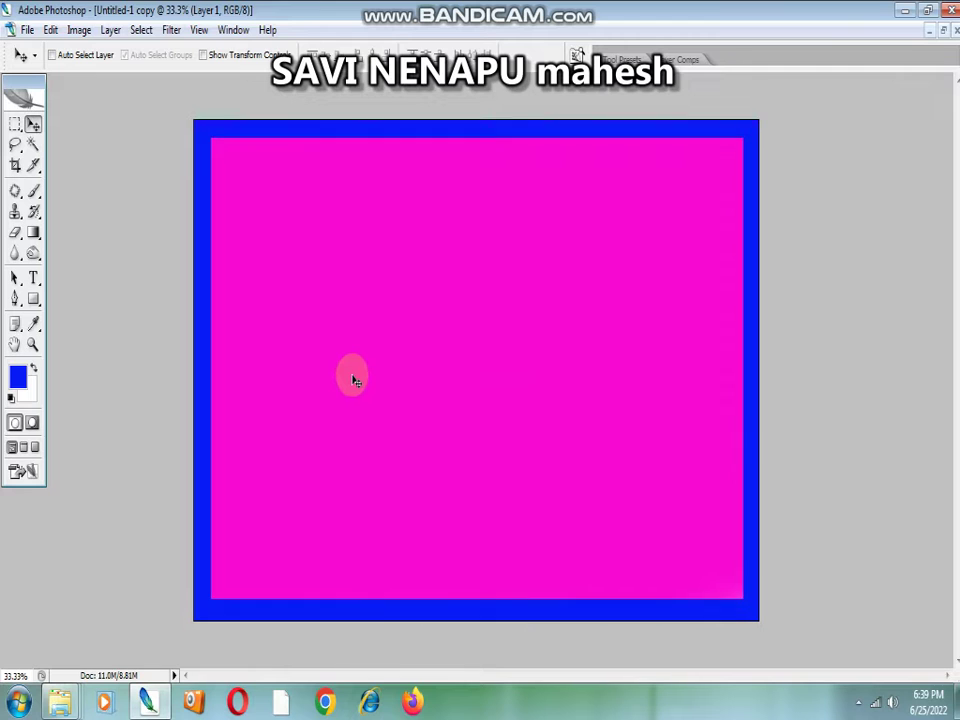
# - Delete Layer 1's magenta interior with the Magic Wand, leaving white inside the blue frame
pyautogui.hotkey('ctrl', 't')
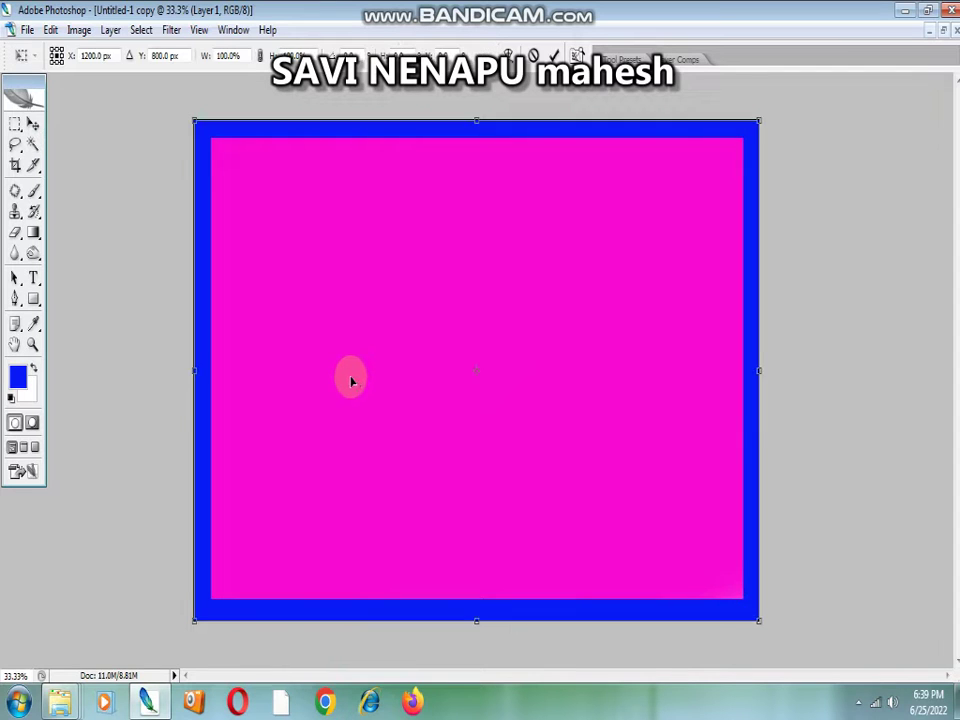
pyautogui.press('Return')
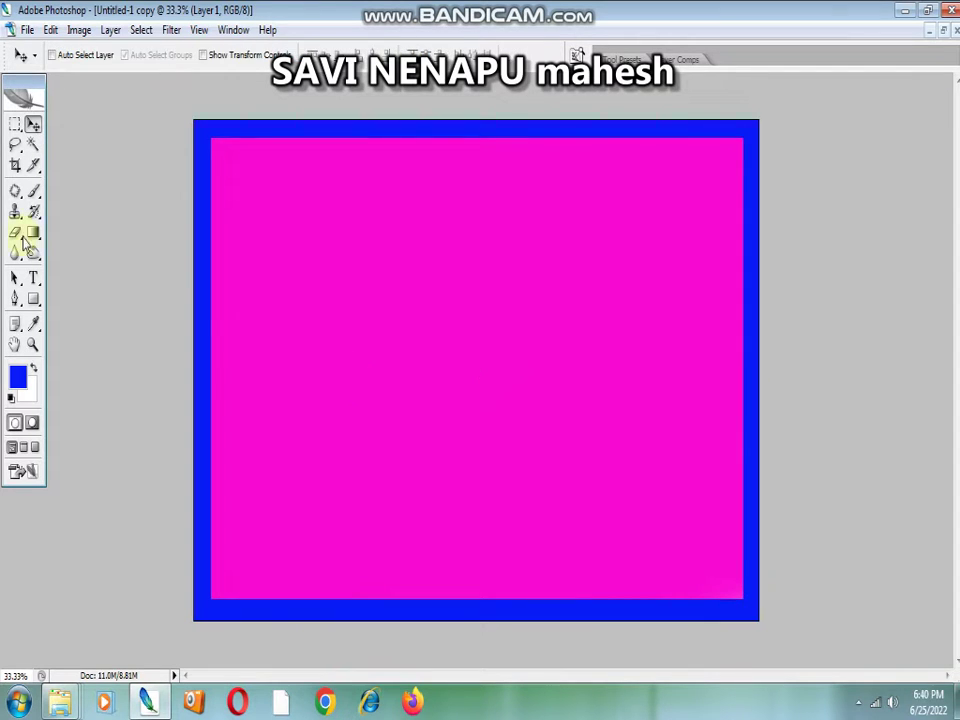
pyautogui.click(33, 145)
pyautogui.click(467, 293)
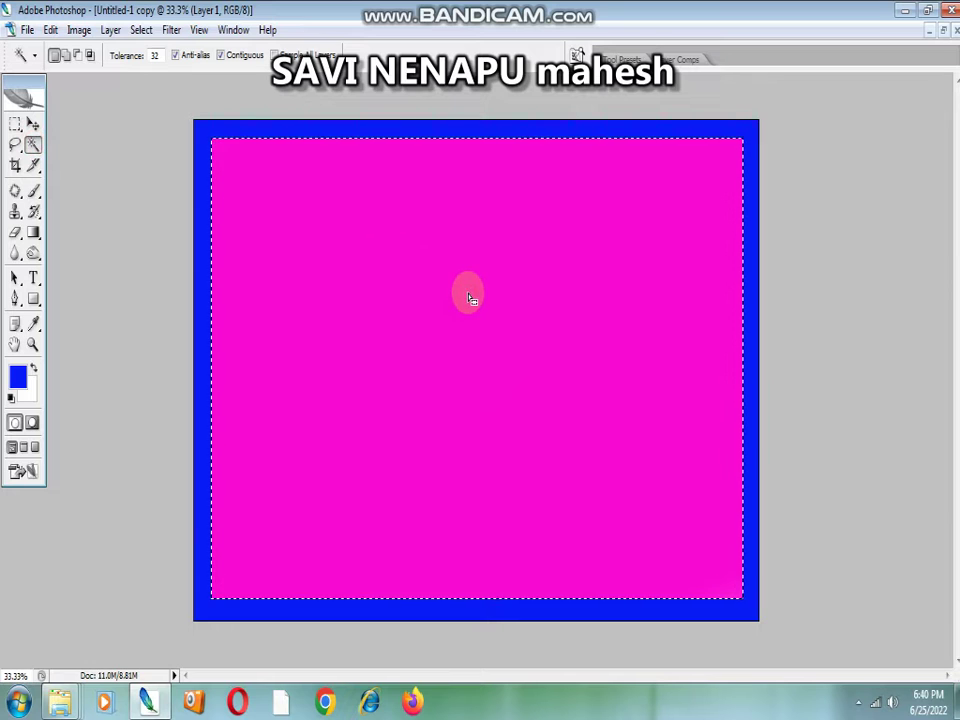
pyautogui.press('Delete')
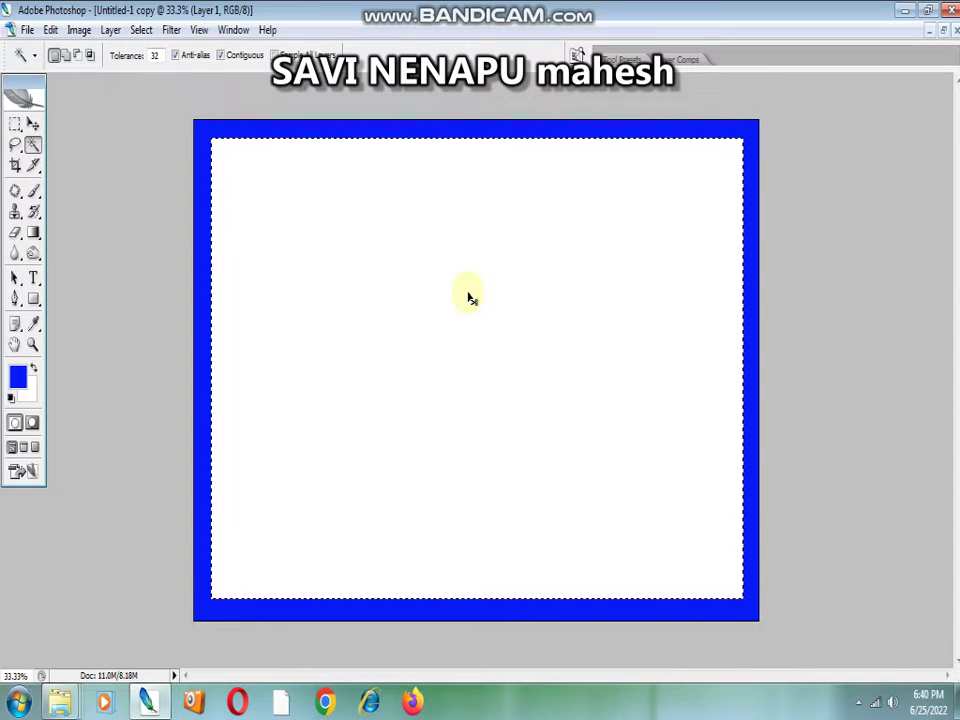
pyautogui.hotkey('ctrl', 'd')
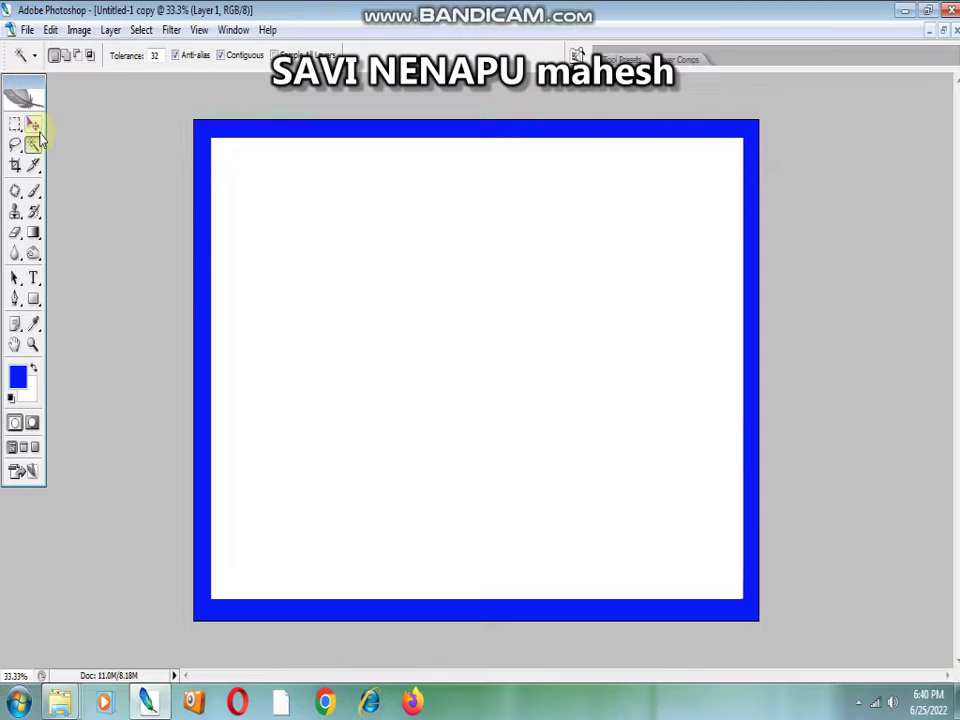
pyautogui.click(33, 125)
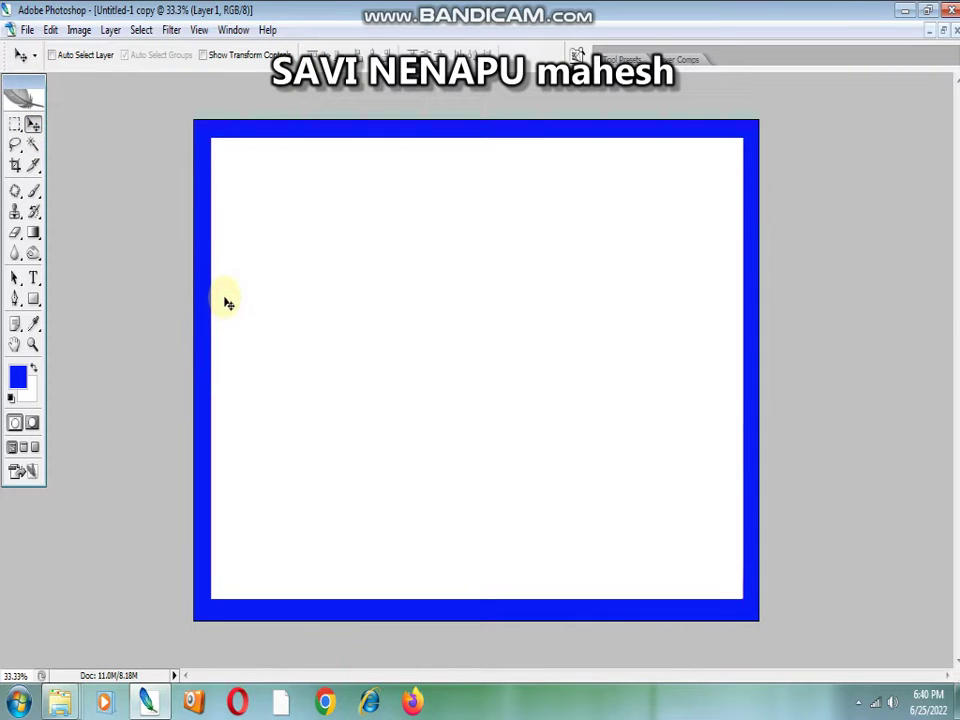
pyautogui.hotkey('ctrl', 't')
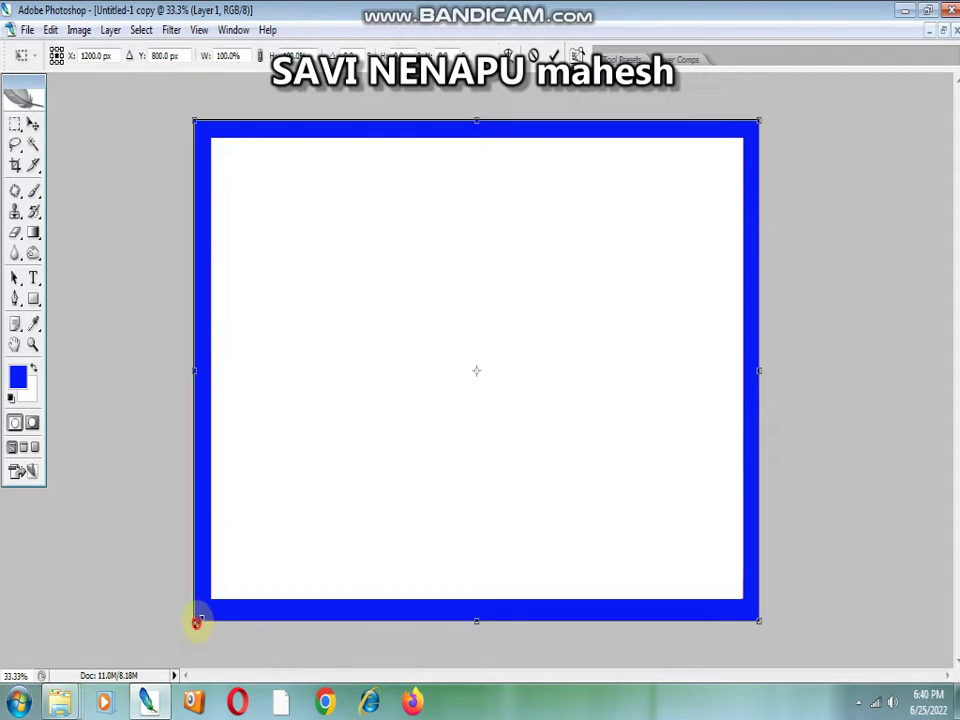
# - Scale the blue frame down to about 46% and move it to the upper left
pyautogui.moveTo(197, 621); pyautogui.dragTo(361, 423)
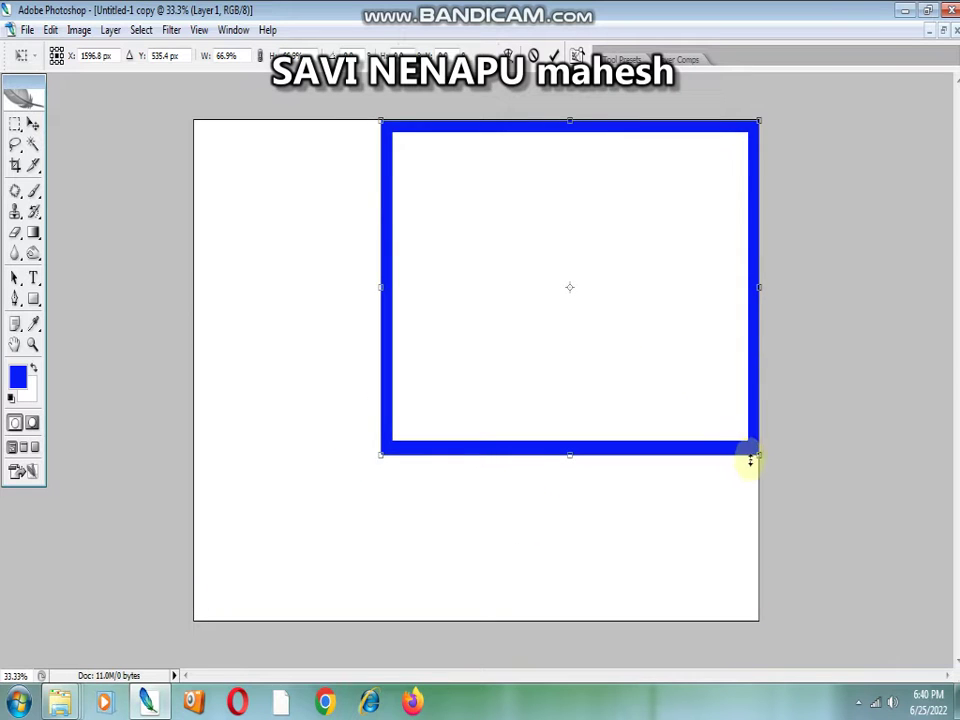
pyautogui.moveTo(757, 454); pyautogui.dragTo(642, 347)
pyautogui.moveTo(584, 247); pyautogui.dragTo(401, 271)
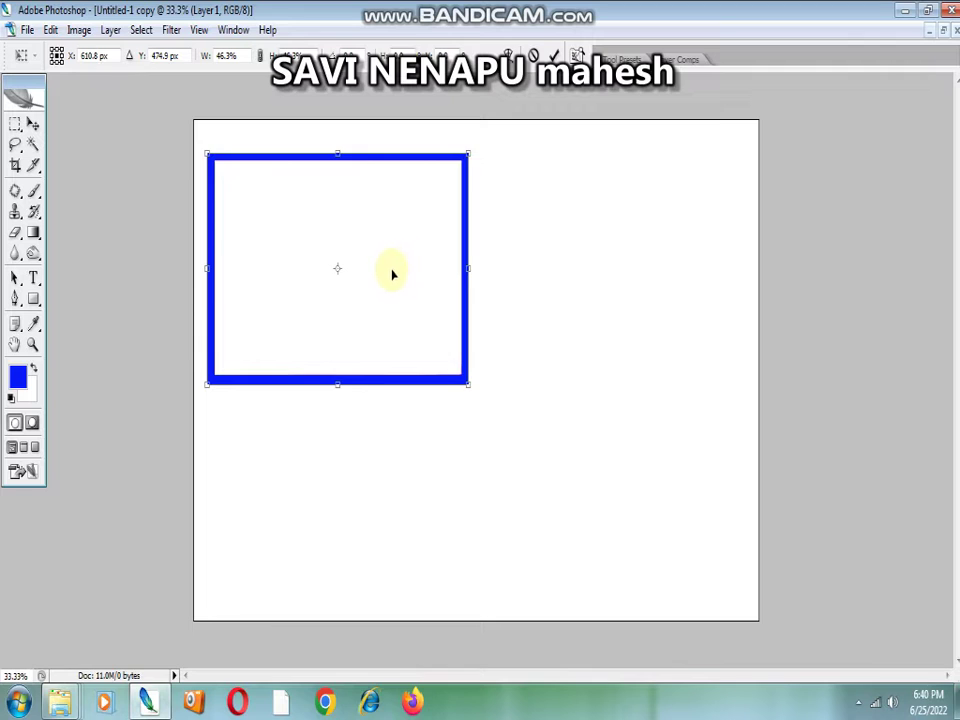
pyautogui.press('Return')
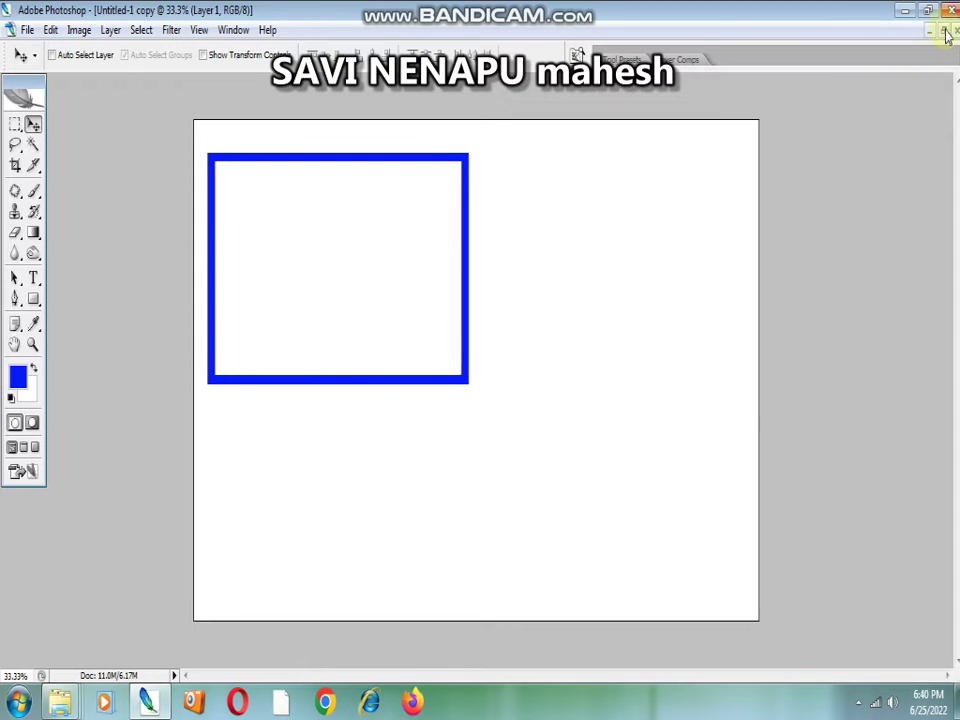
# - Bring Untitled-1 to the front and maximize it
pyautogui.click(945, 33)
pyautogui.click(750, 296)
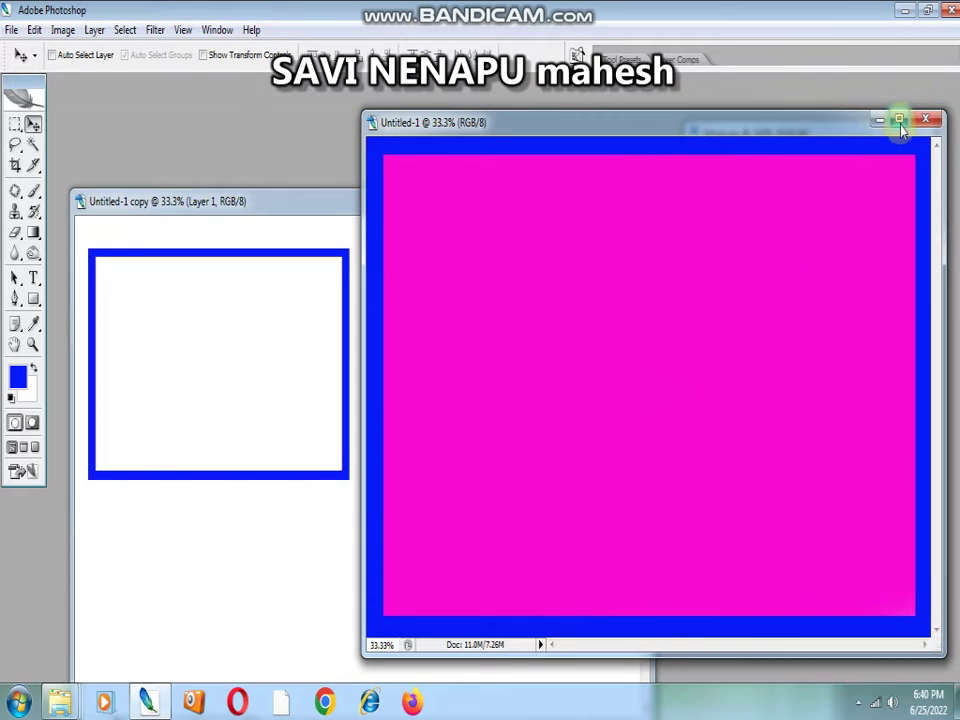
pyautogui.click(899, 121)
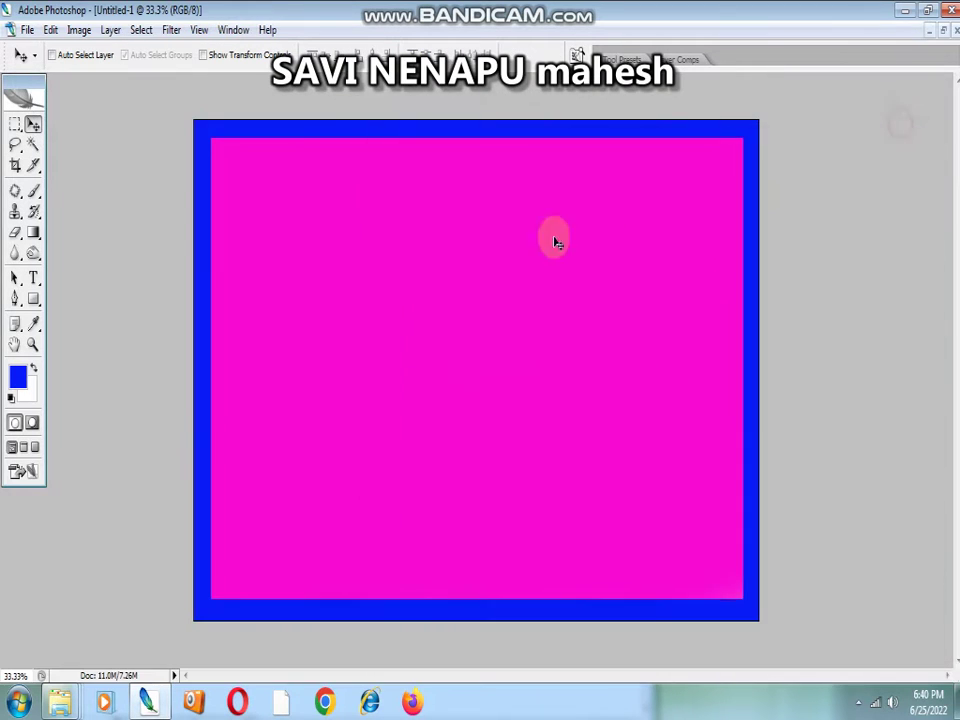
# - Magic Wand-select the border and paint its top-left corner yellow
pyautogui.click(33, 148)
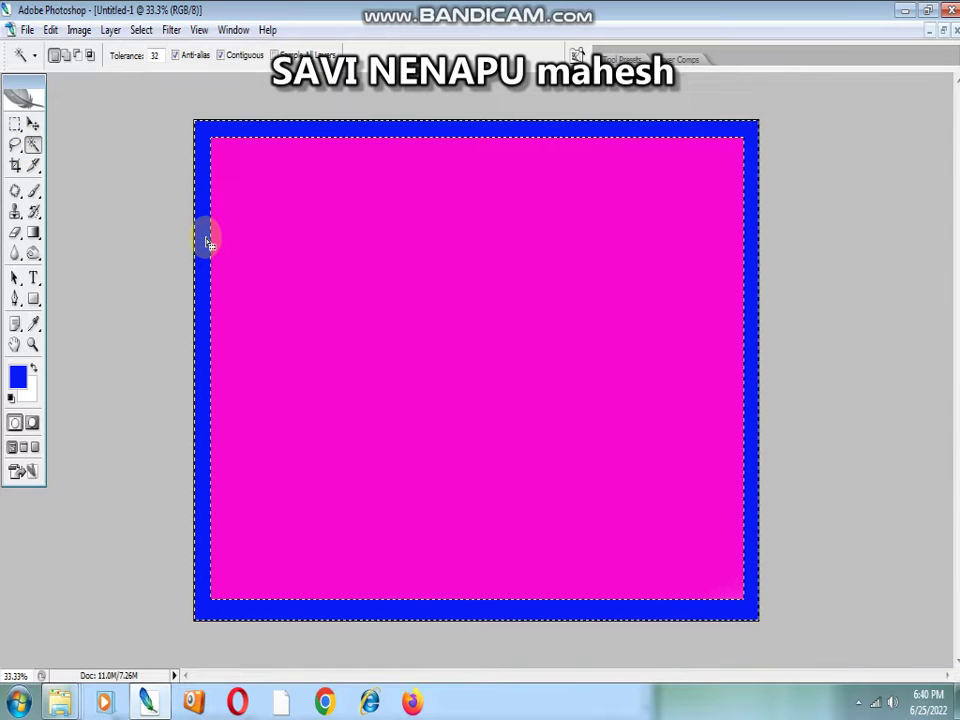
pyautogui.click(18, 376)
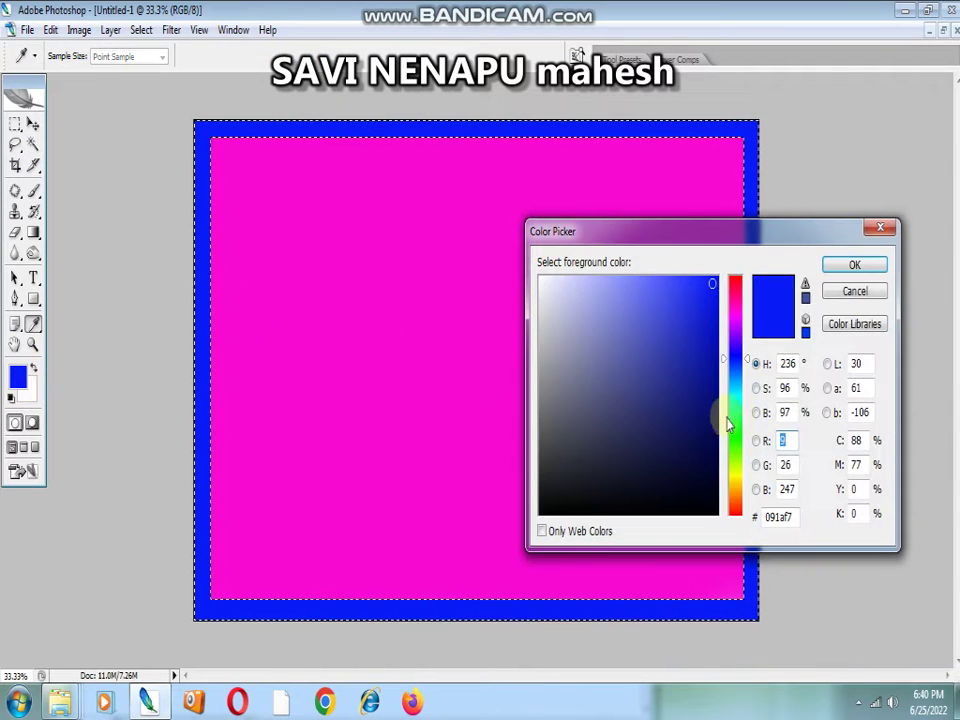
pyautogui.click(735, 478)
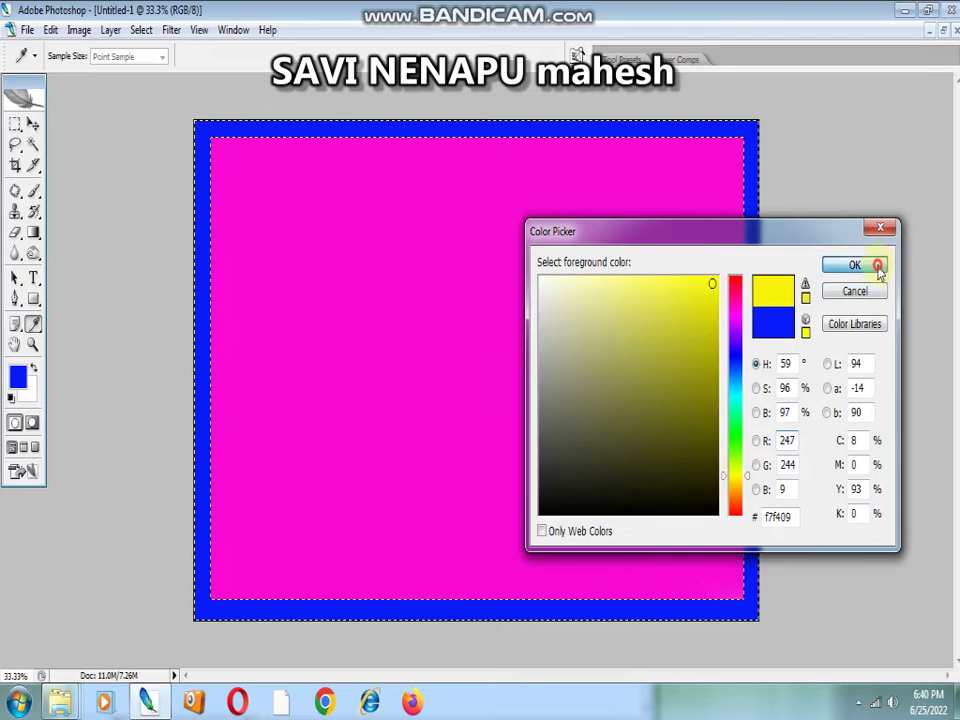
pyautogui.click(877, 265)
pyautogui.click(33, 190)
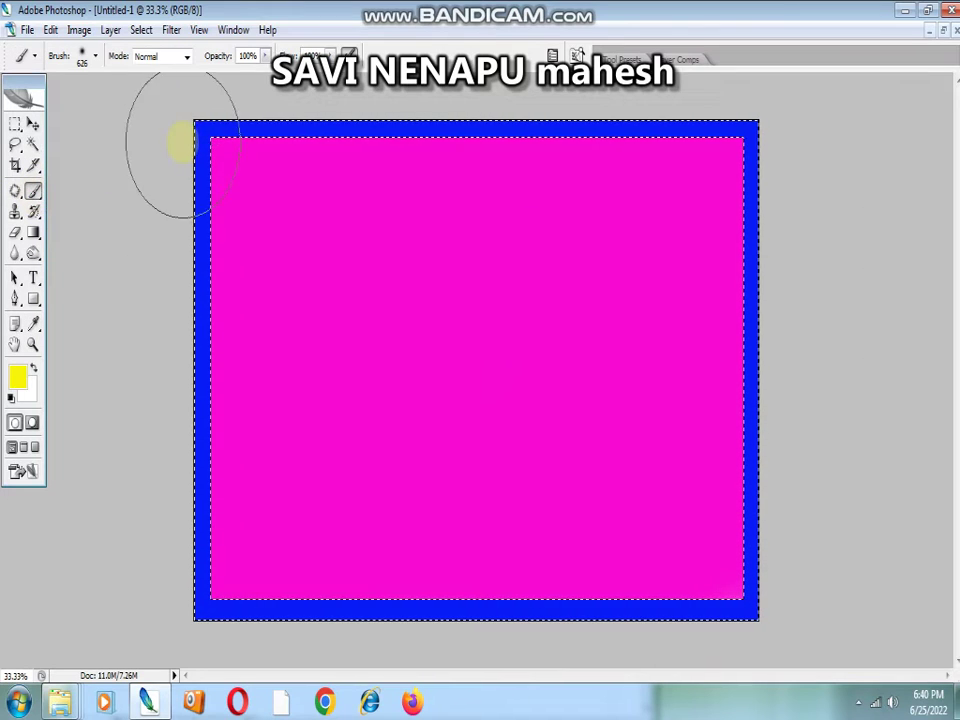
pyautogui.moveTo(182, 144); pyautogui.dragTo(155, 266)
# - Paint the border's top-right corner and right edge green
pyautogui.click(17, 376)
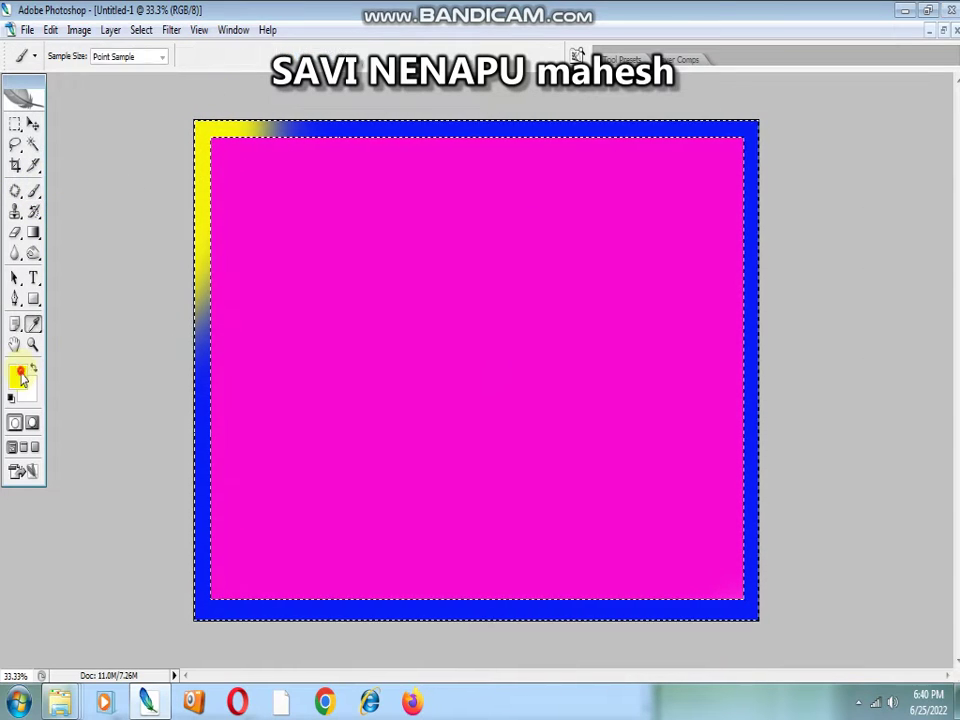
pyautogui.moveTo(740, 455); pyautogui.dragTo(735, 442)
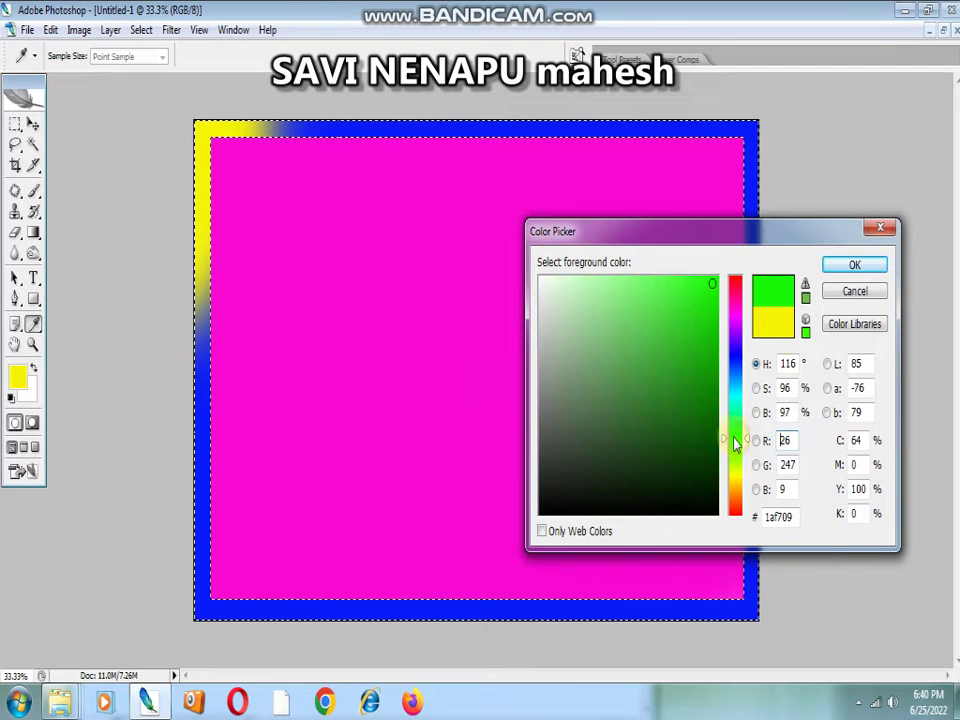
pyautogui.click(850, 267)
pyautogui.click(750, 142)
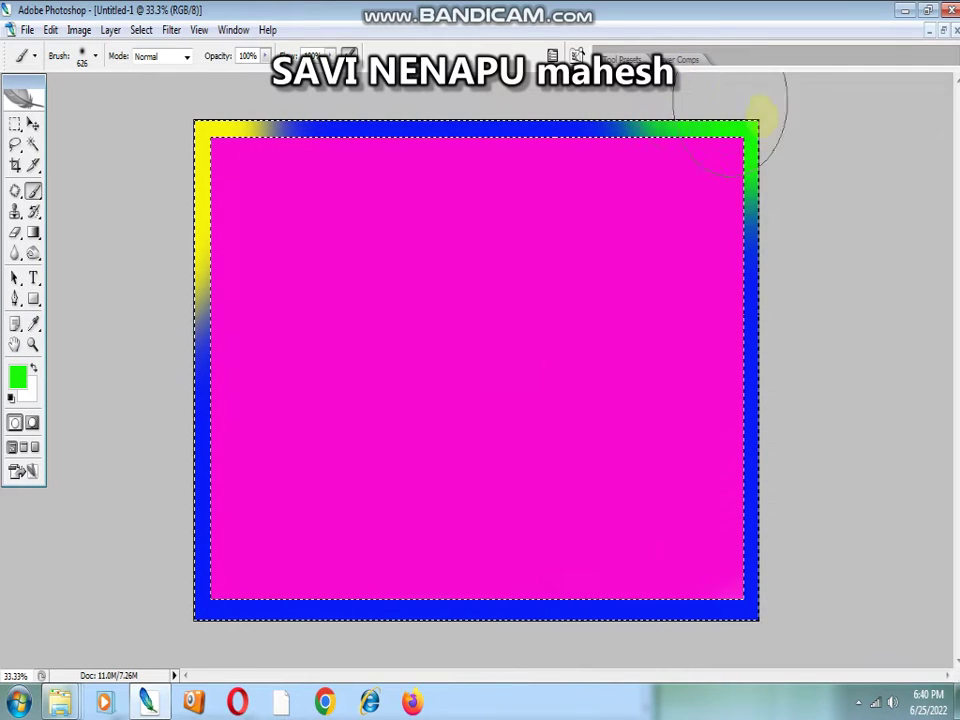
pyautogui.moveTo(729, 125); pyautogui.dragTo(757, 128)
# - Paint the border's bottom-right corner black
pyautogui.click(14, 378)
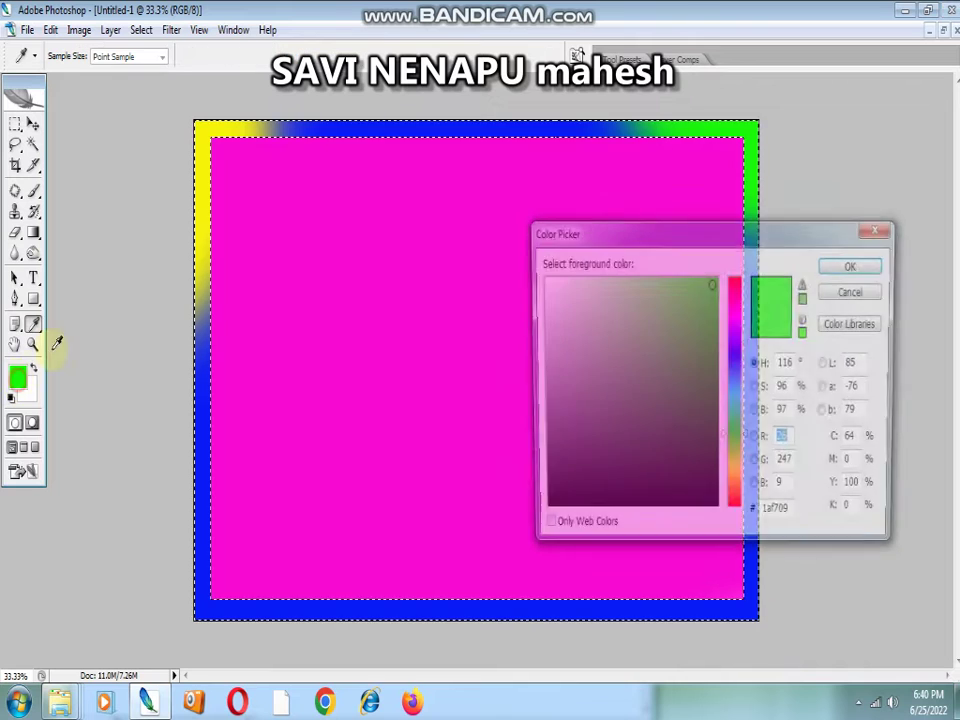
pyautogui.click(707, 512)
pyautogui.click(855, 264)
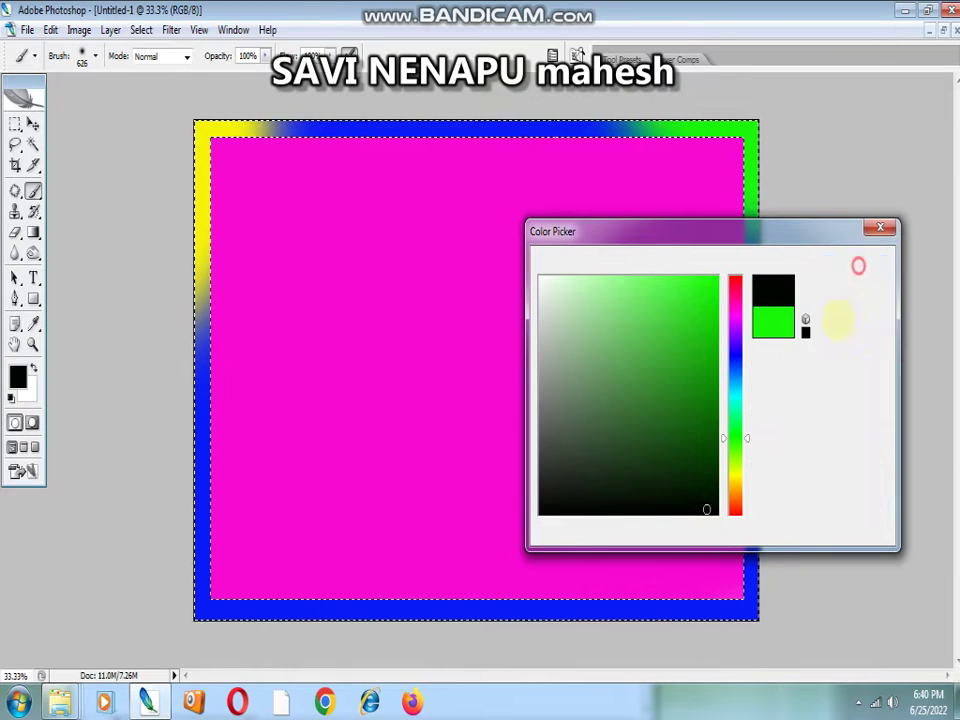
pyautogui.click(750, 600)
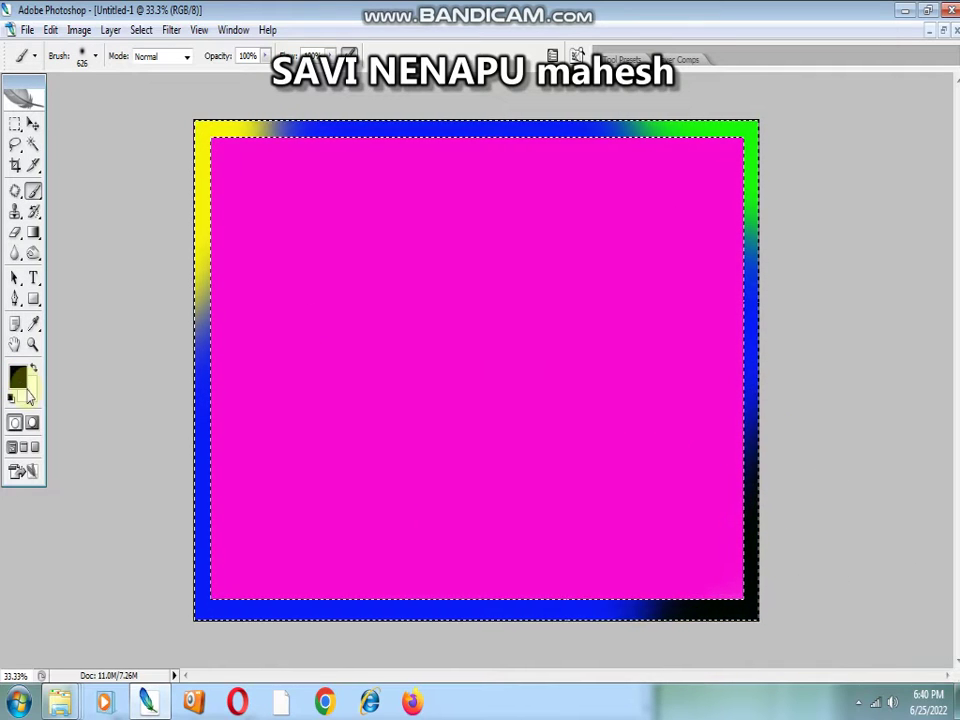
# - Paint the lower-left border a bright saturated cyan
pyautogui.click(17, 377)
pyautogui.click(735, 394)
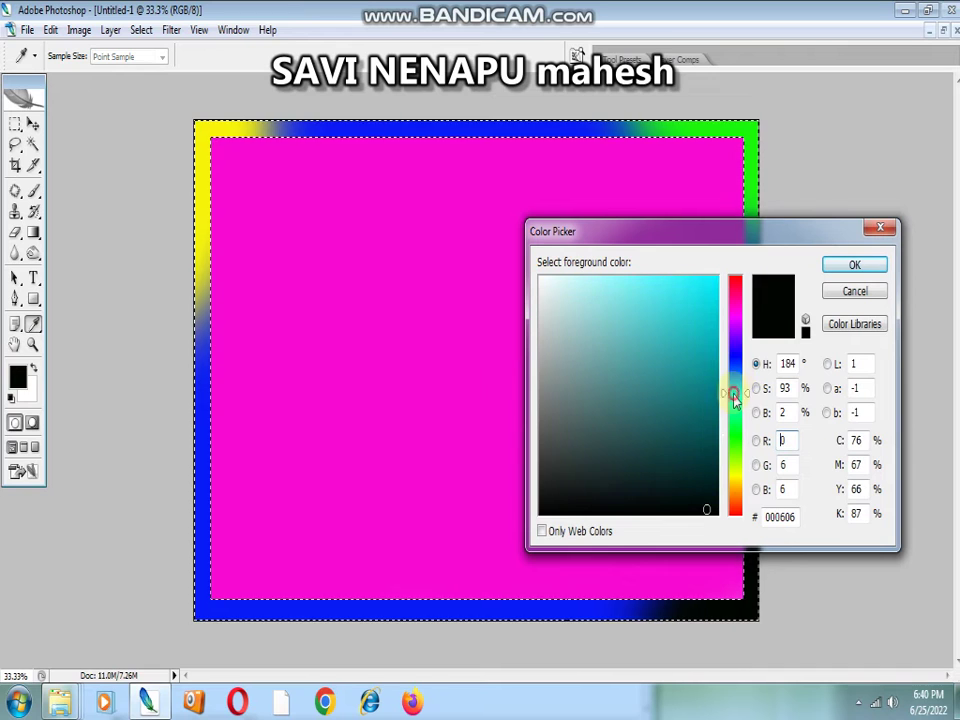
pyautogui.click(715, 280)
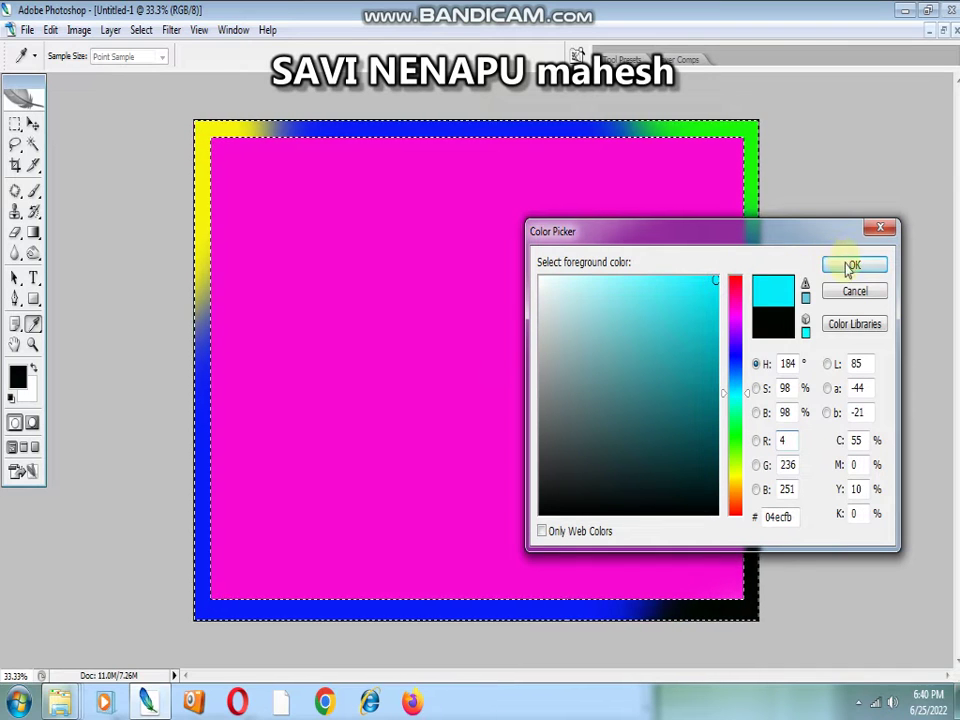
pyautogui.click(852, 266)
pyautogui.press('b')
pyautogui.moveTo(131, 525); pyautogui.dragTo(305, 655)
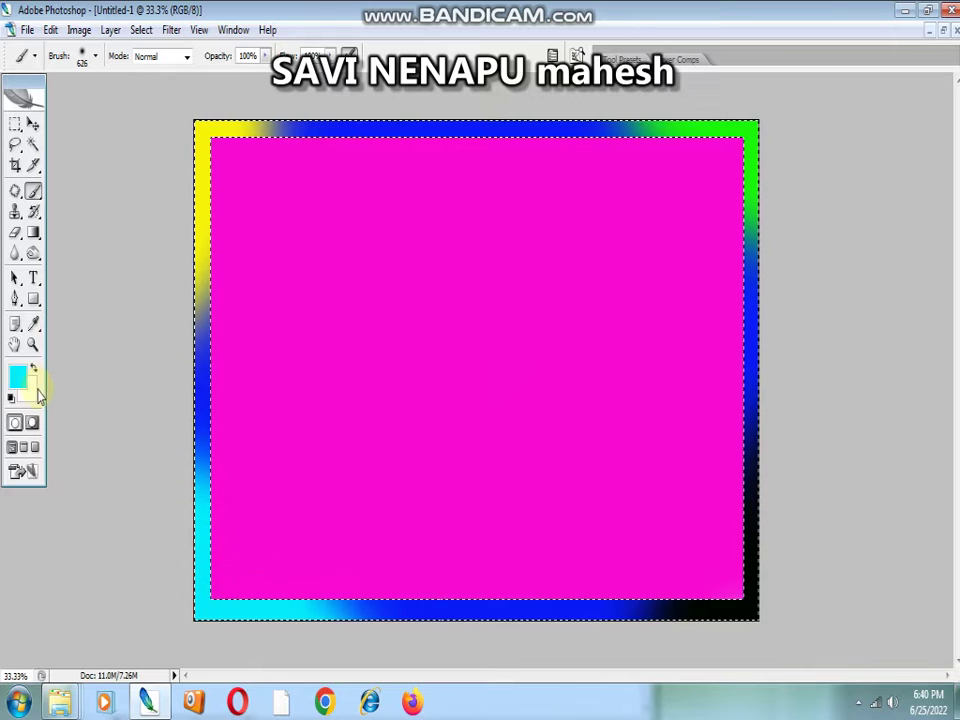
# - Pick a near-white foreground colour in the Color Picker
pyautogui.click(33, 323)
pyautogui.click(17, 375)
pyautogui.click(541, 287)
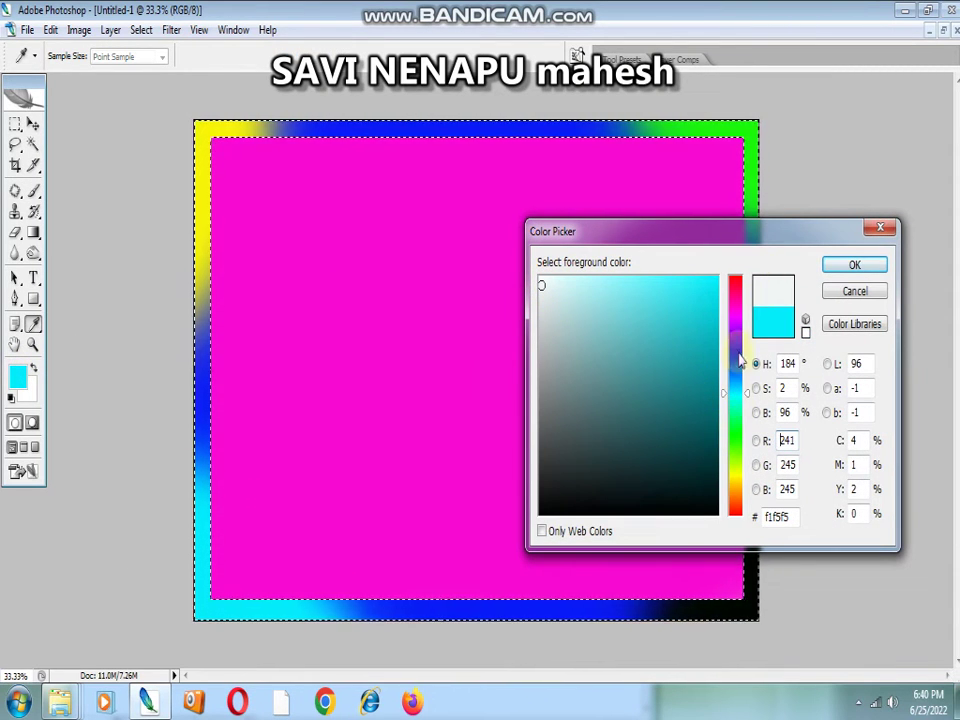
# - Paint a near-white stroke across the top border
pyautogui.click(735, 318)
pyautogui.click(854, 264)
pyautogui.press('b')
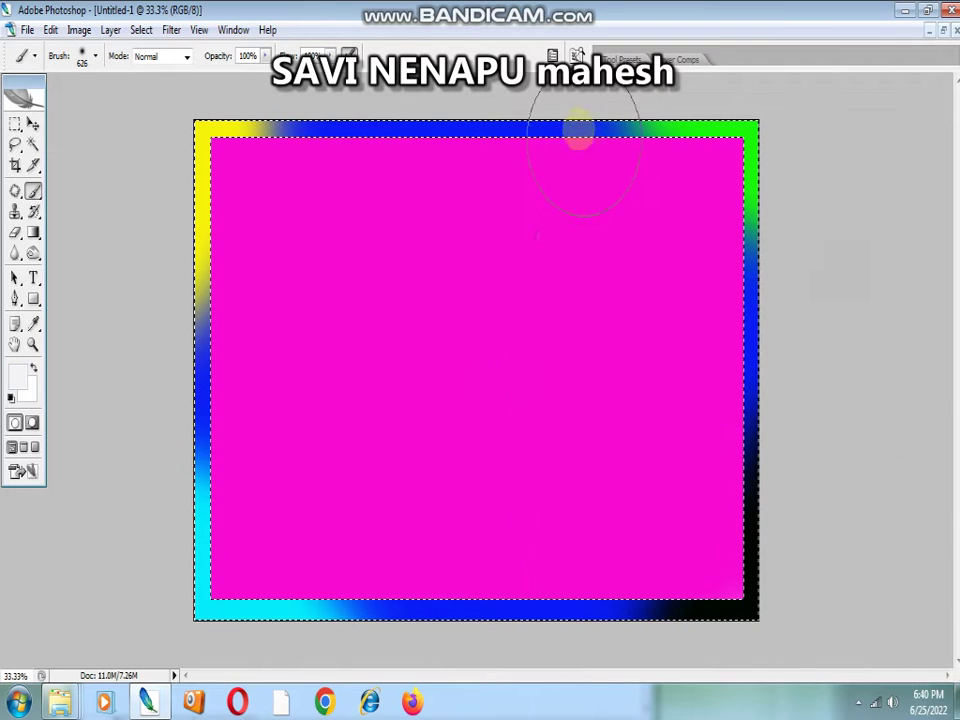
pyautogui.moveTo(583, 139); pyautogui.dragTo(425, 108)
# - Set the foreground colour to bright magenta, then undo the last edit
pyautogui.click(33, 253)
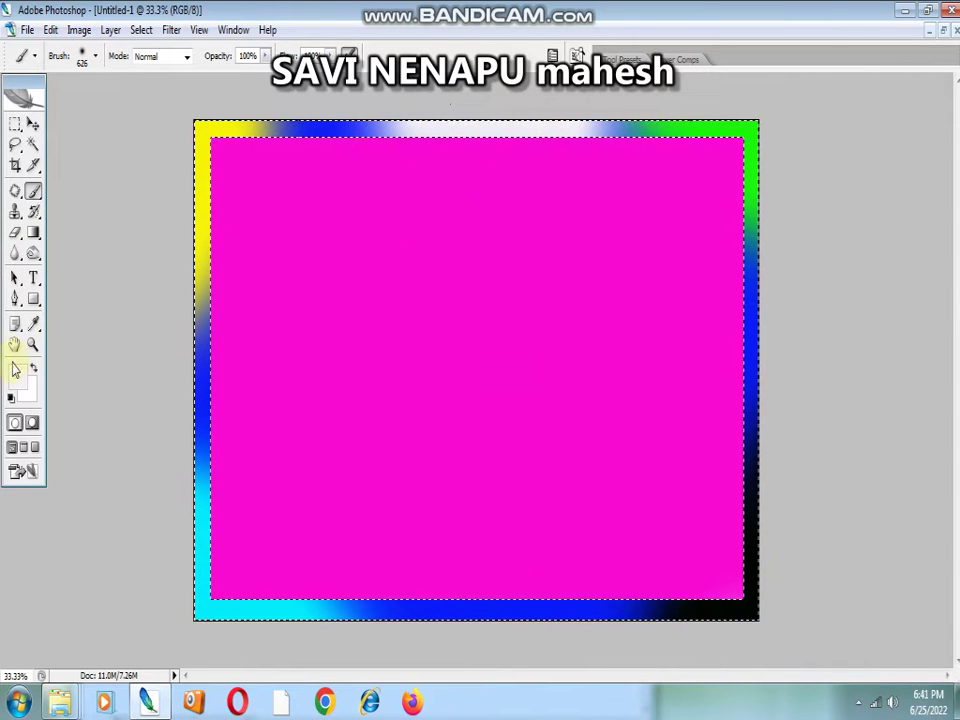
pyautogui.click(14, 370)
pyautogui.click(712, 280)
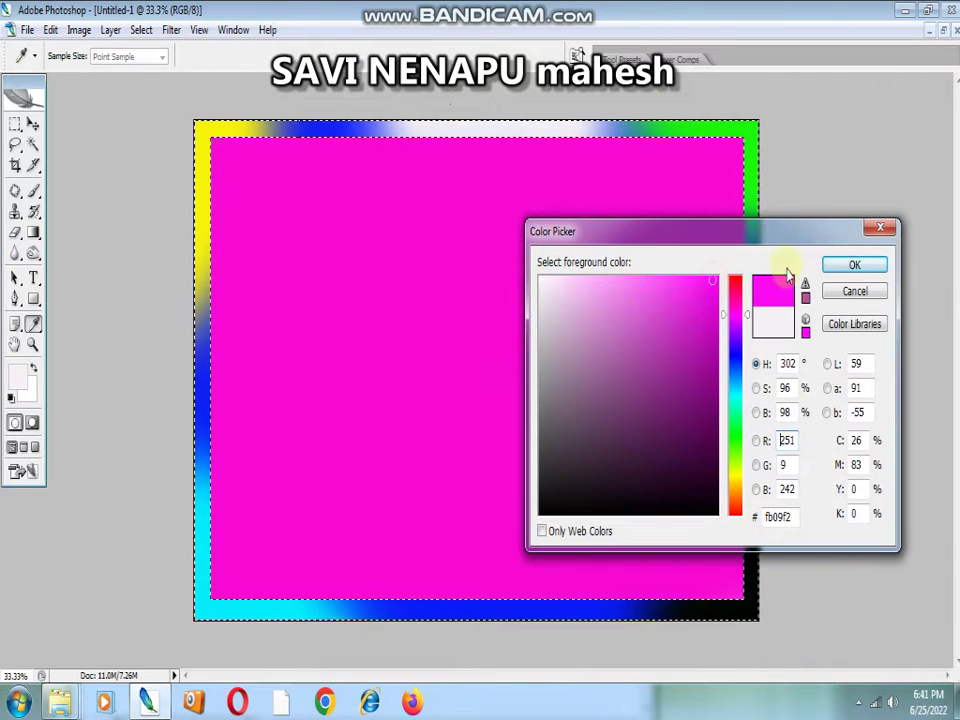
pyautogui.click(852, 266)
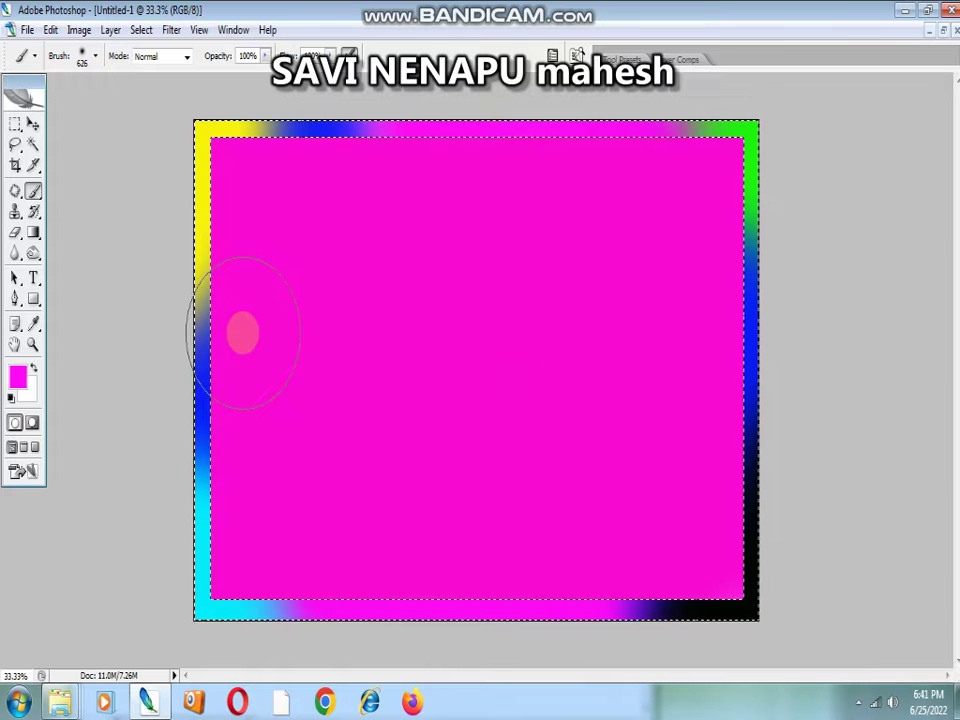
pyautogui.hotkey('ctrl', 'z')
pyautogui.hotkey('ctrl', 'z')
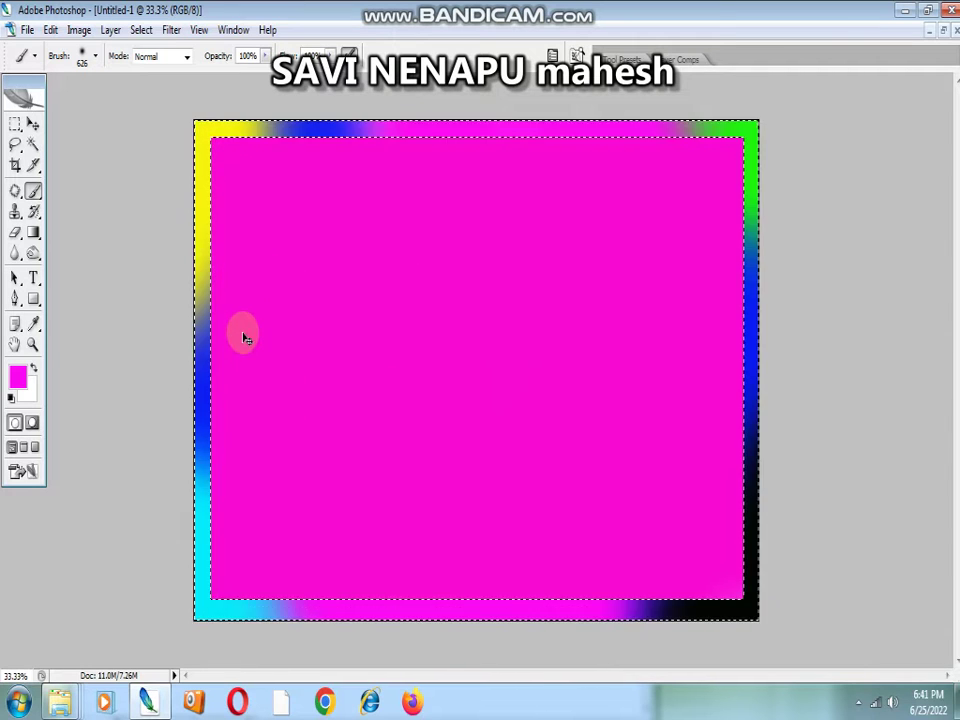
# - Switch among Move, Magic Wand and Brush, then choose blue 0948fb in the Color Picker
pyautogui.click(32, 125)
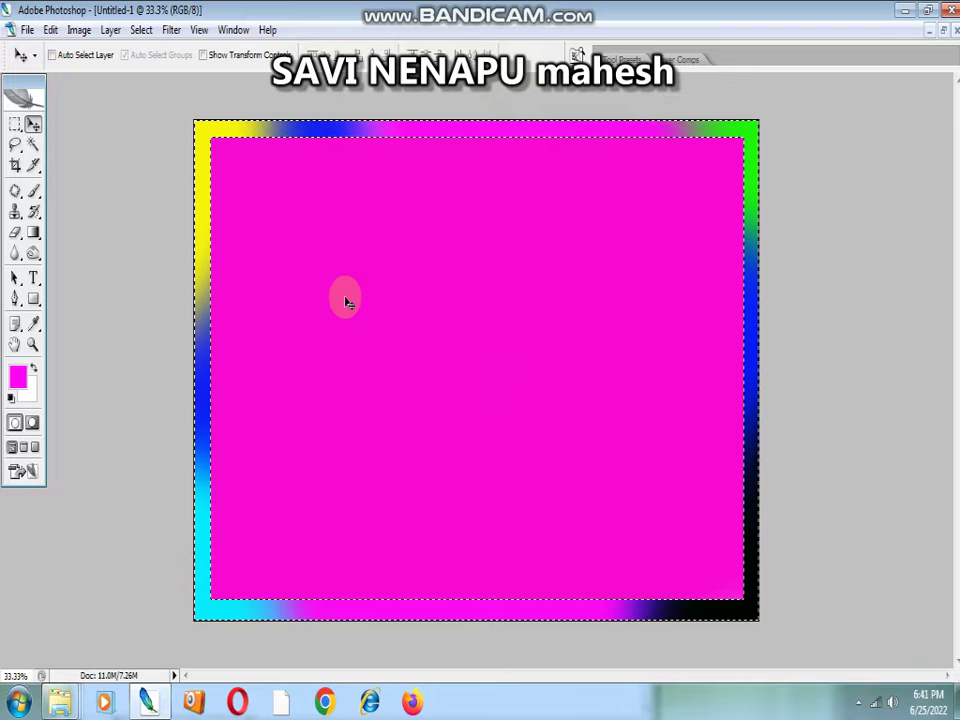
pyautogui.click(32, 146)
pyautogui.click(31, 124)
pyautogui.click(395, 300)
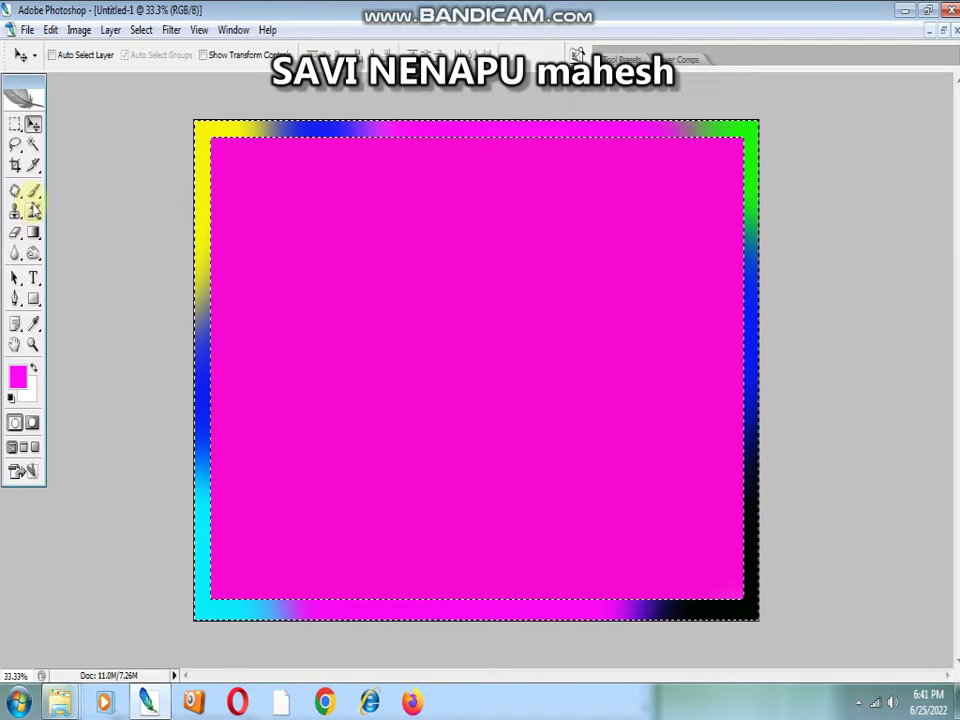
pyautogui.click(33, 191)
pyautogui.click(20, 375)
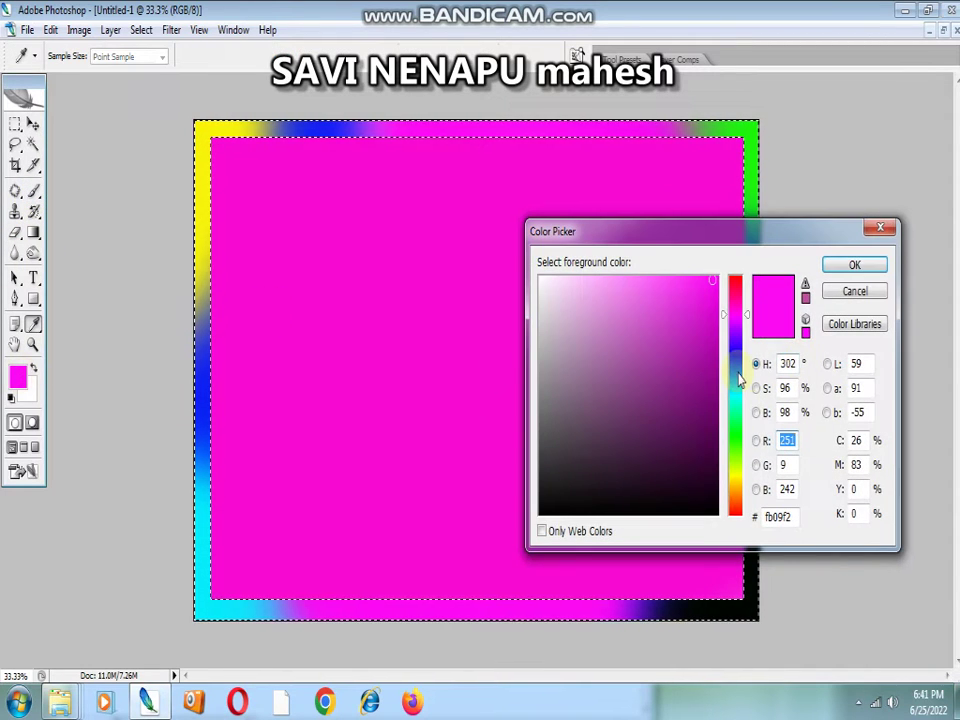
# - Paint the top, bottom and right borders blue
pyautogui.click(855, 262)
pyautogui.press('b')
pyautogui.moveTo(686, 146); pyautogui.dragTo(372, 140)
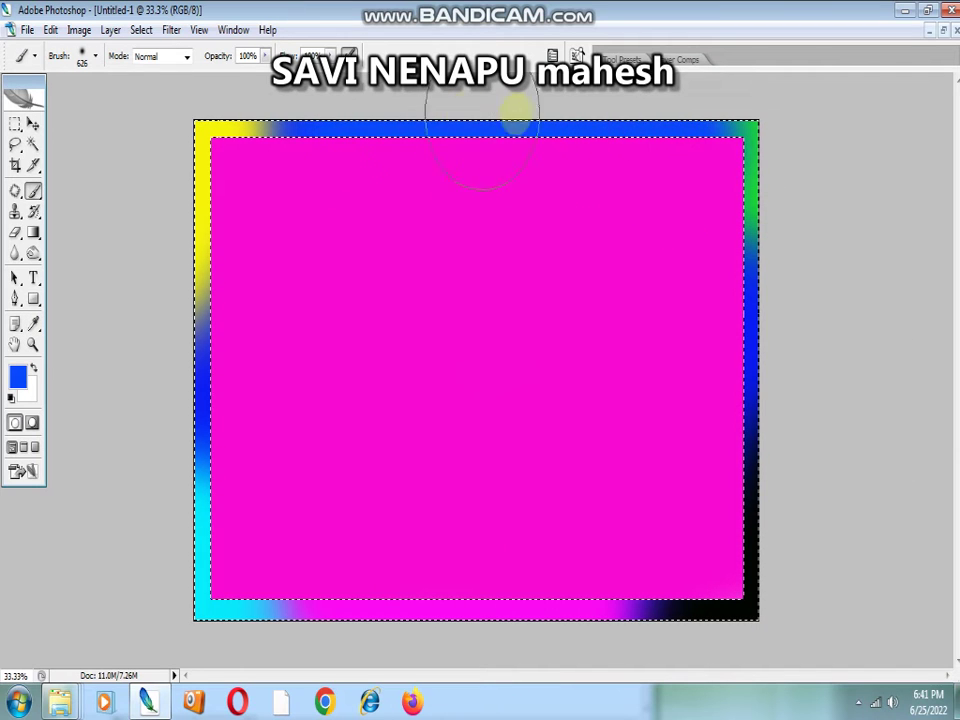
pyautogui.moveTo(700, 600); pyautogui.dragTo(392, 598)
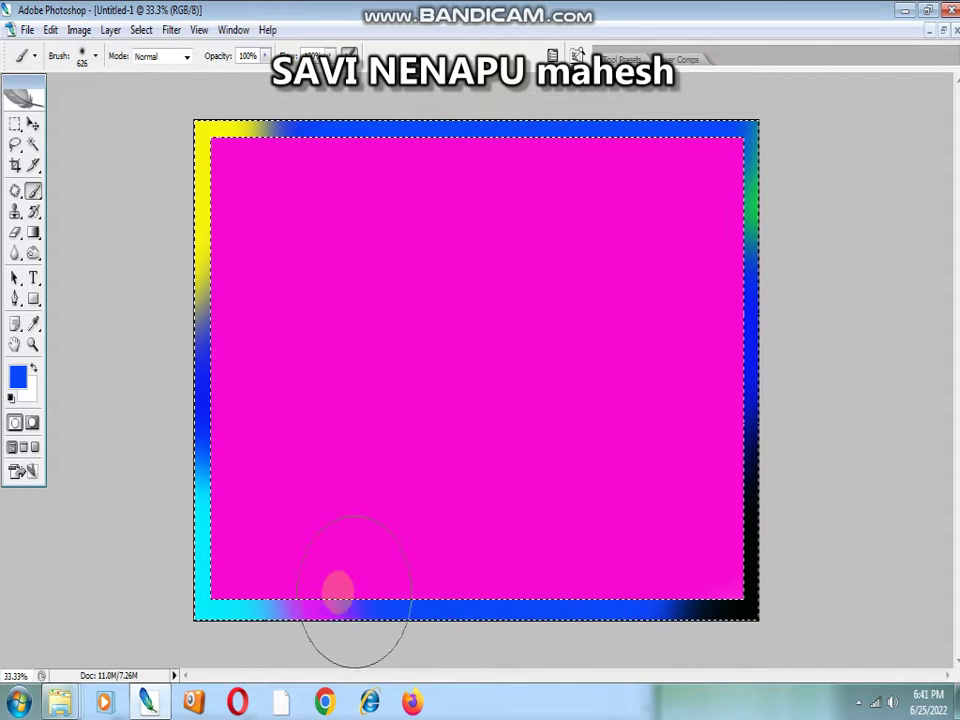
pyautogui.moveTo(739, 589); pyautogui.dragTo(765, 583)
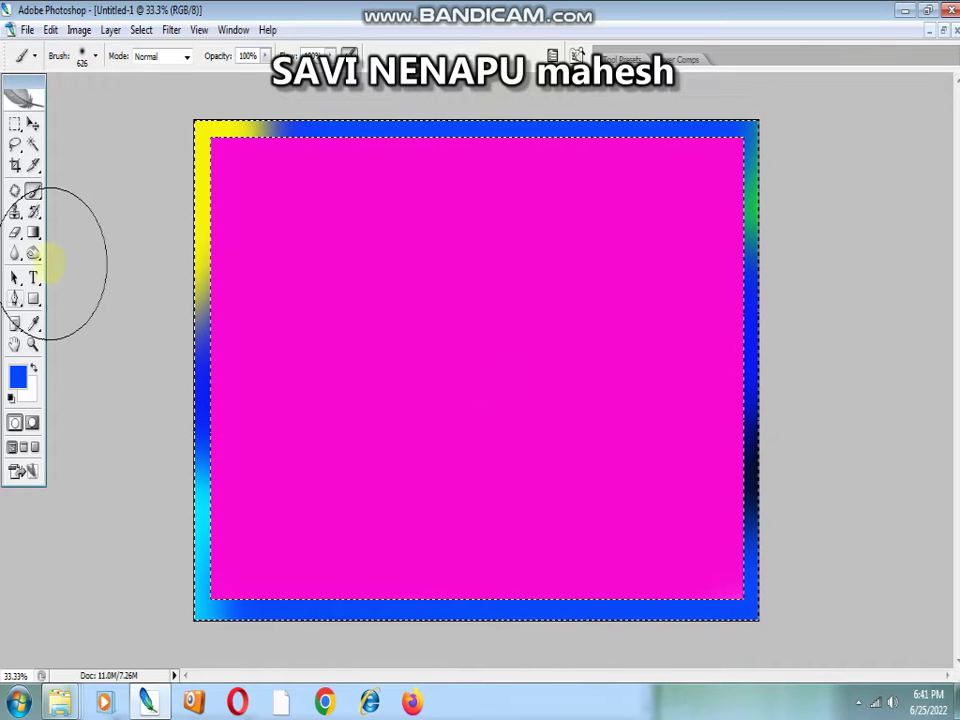
# - Paint a red band across the top border, then deselect
pyautogui.click(20, 372)
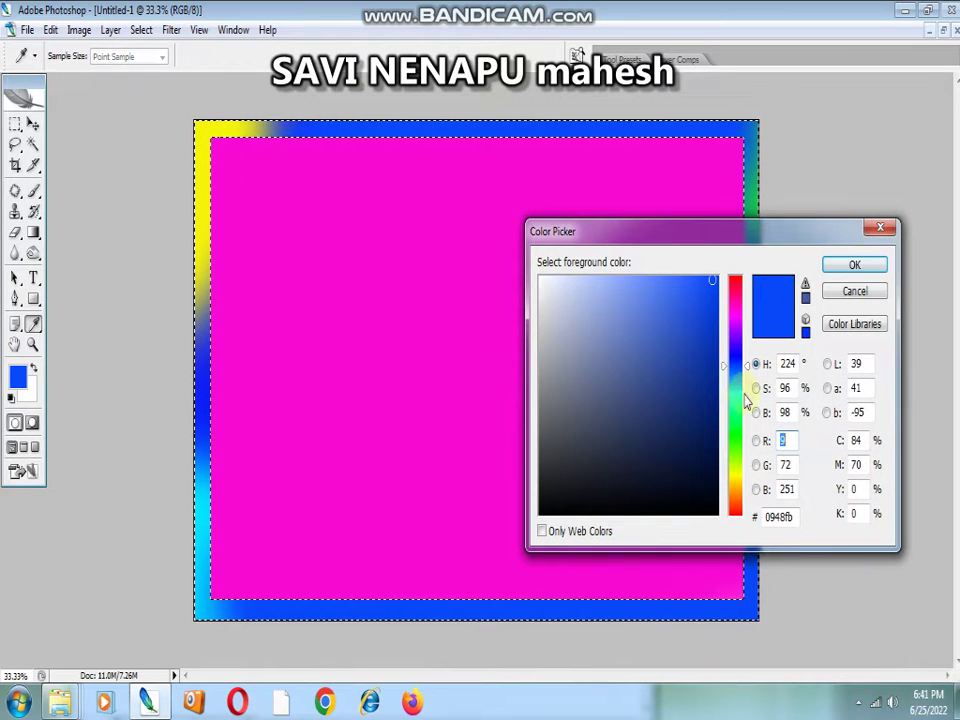
pyautogui.click(735, 516)
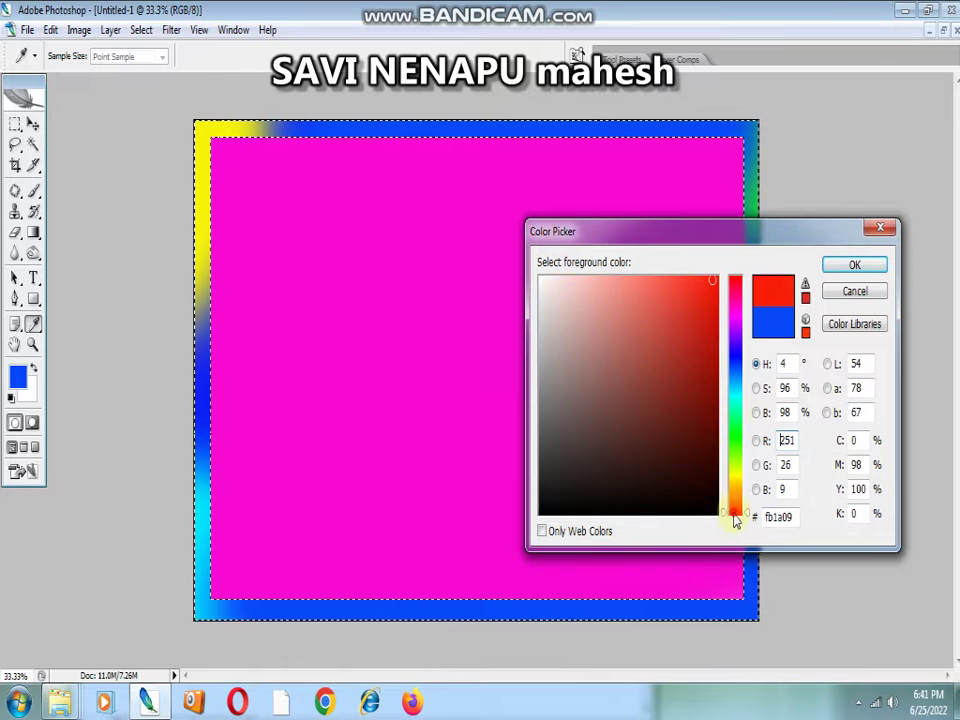
pyautogui.click(852, 264)
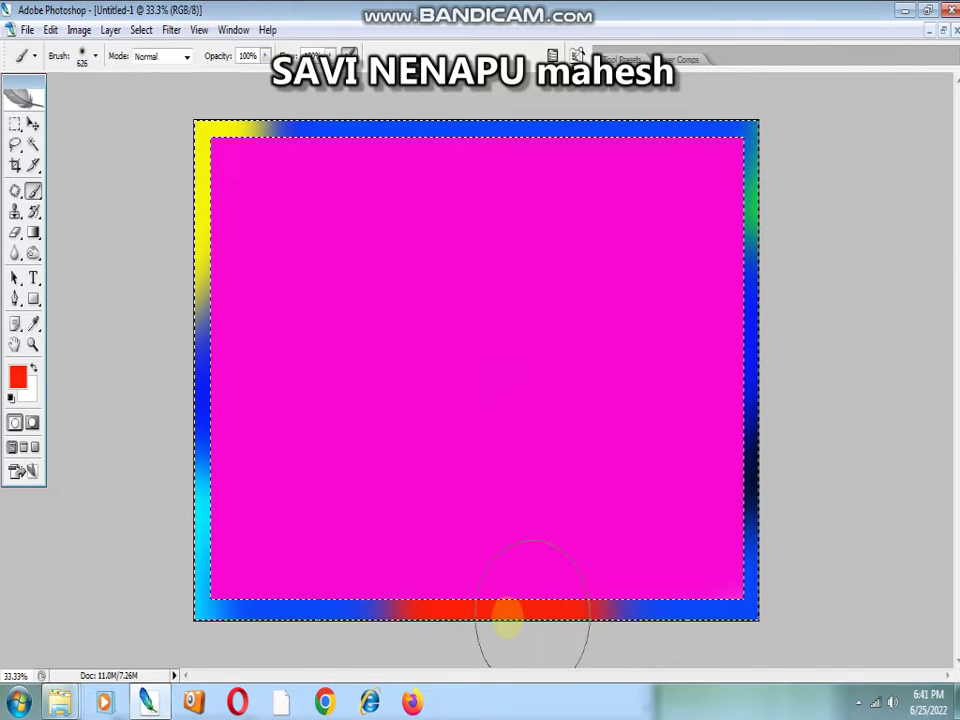
pyautogui.moveTo(540, 135); pyautogui.dragTo(597, 140)
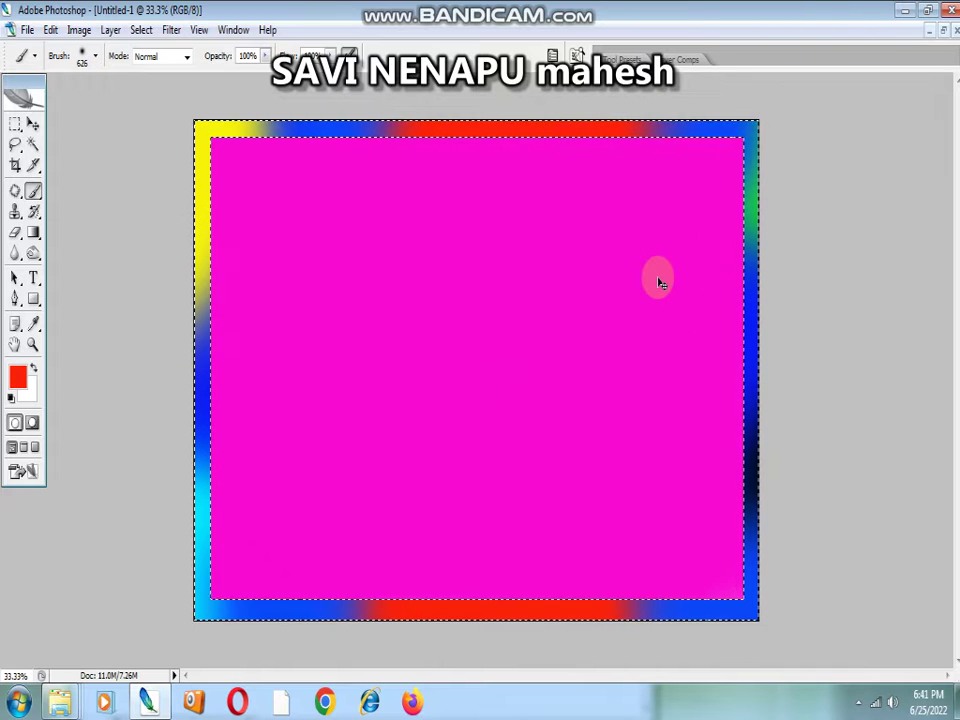
pyautogui.hotkey('ctrl', 'd')
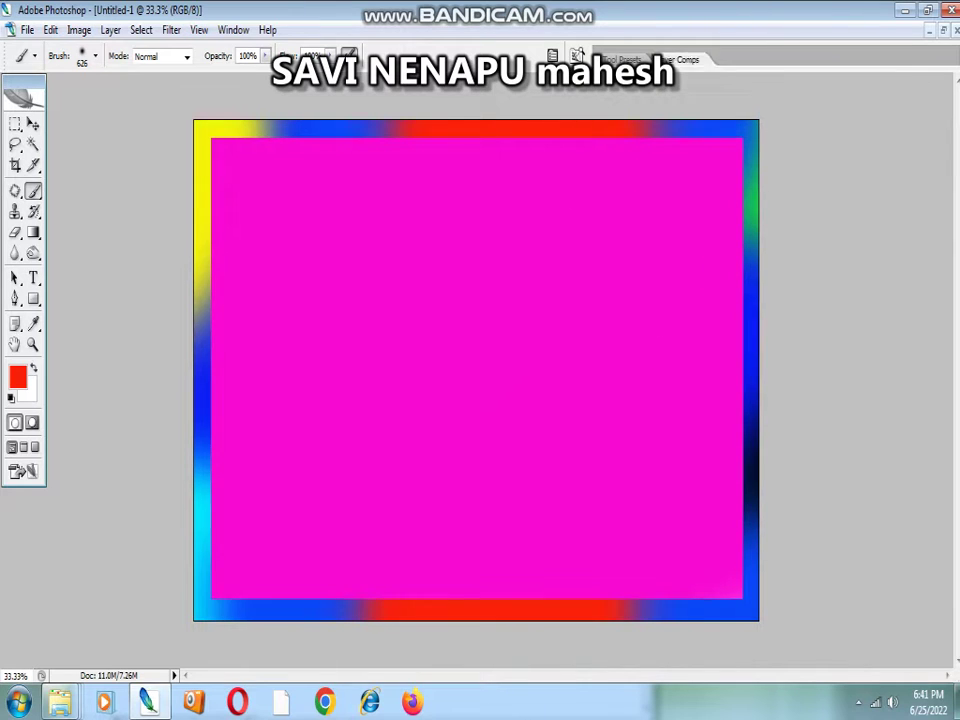
pyautogui.click(33, 145)
# - Fill the gradient frame's magenta centre with white using the Magic Wand
pyautogui.click(370, 306)
pyautogui.press('Delete')
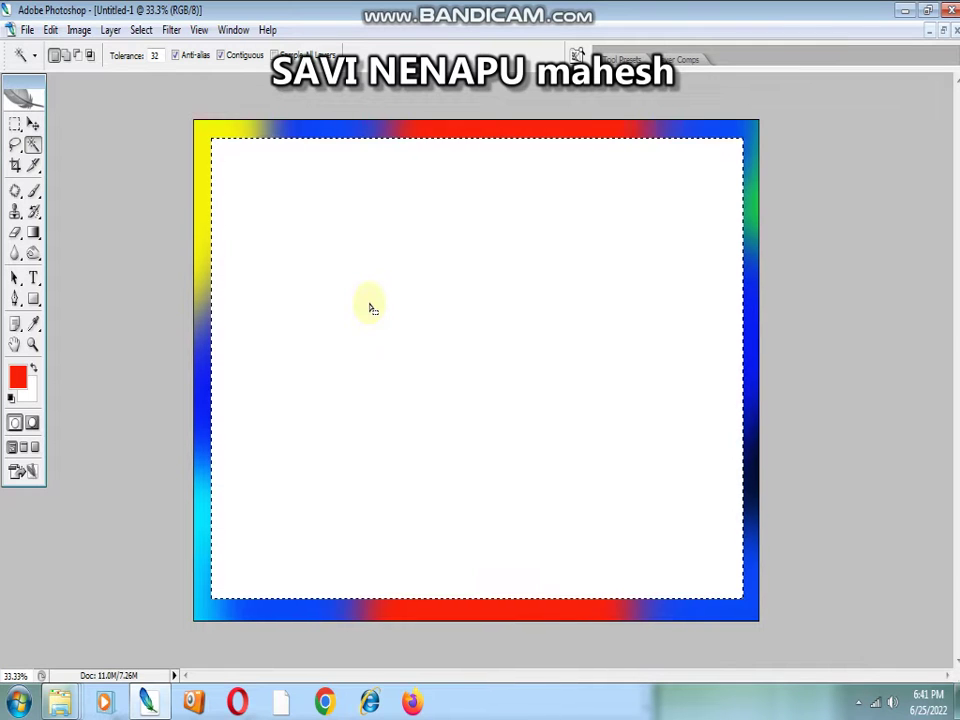
pyautogui.hotkey('ctrl', 'd')
# - Drag the gradient frame layer into Untitled-1 copy with the Move tool
pyautogui.click(942, 31)
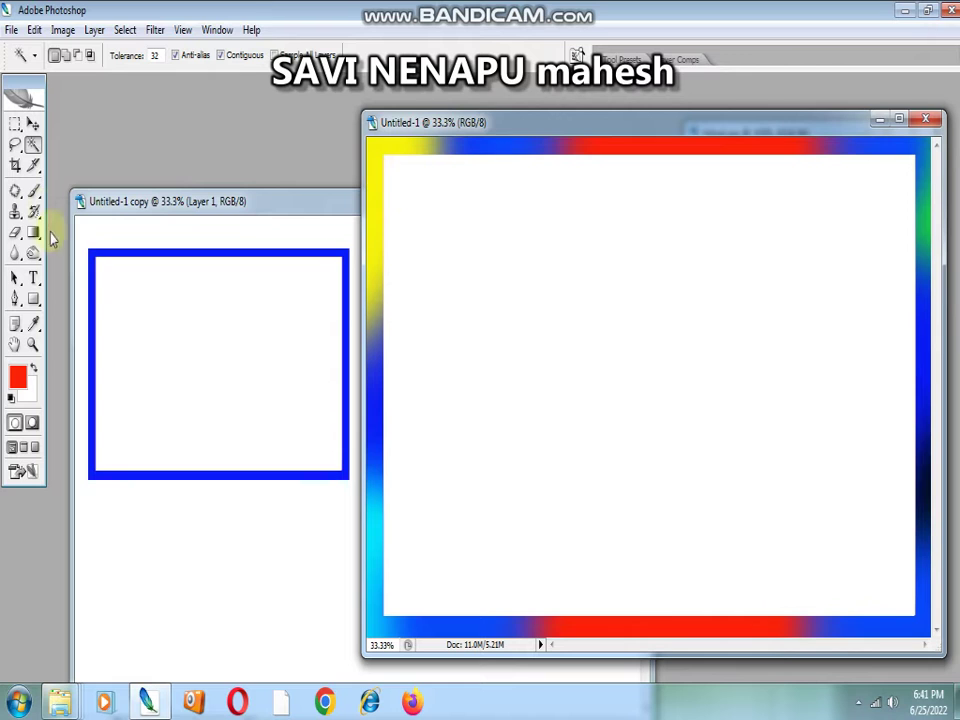
pyautogui.click(33, 123)
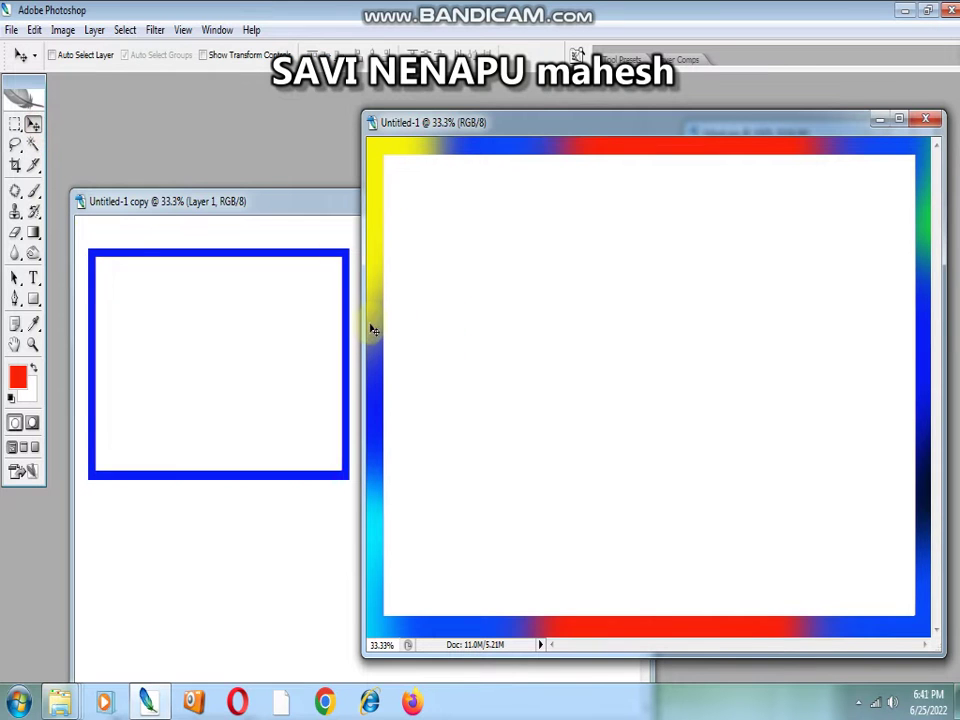
pyautogui.moveTo(378, 331); pyautogui.dragTo(306, 491)
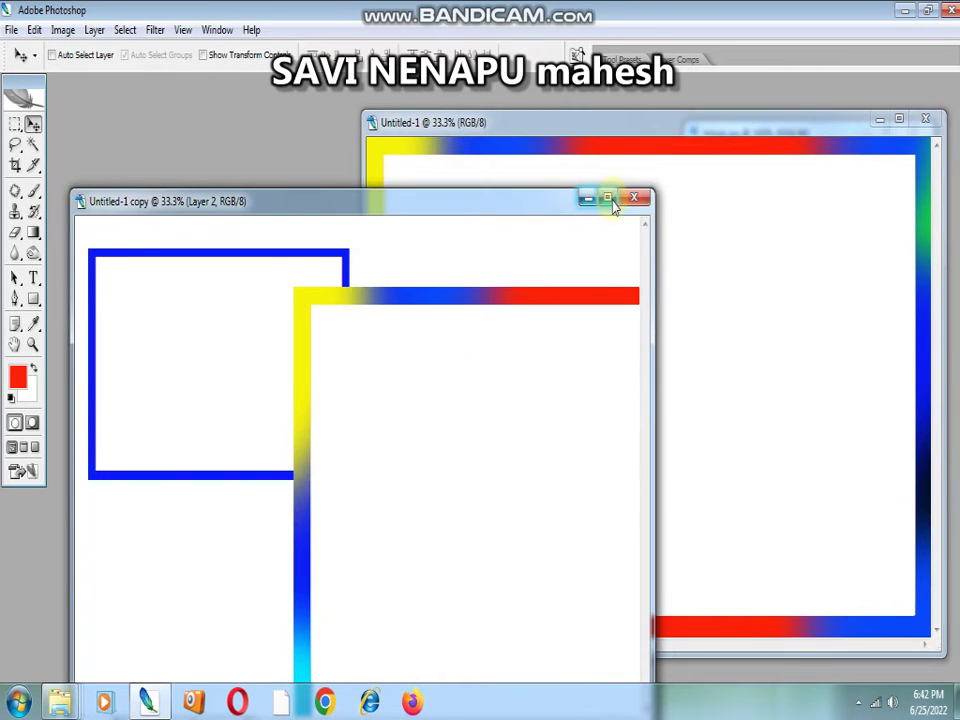
pyautogui.click(606, 197)
# - Scale the gradient frame to match the blue frame and place it to its right
pyautogui.hotkey('ctrl', 't')
pyautogui.moveTo(600, 276); pyautogui.dragTo(406, 263)
pyautogui.moveTo(778, 178)
pyautogui.mouseDown()
pyautogui.moveTo(456, 462)
pyautogui.moveTo(679, 252)
pyautogui.moveTo(666, 197)
pyautogui.mouseUp()
pyautogui.moveTo(716, 367); pyautogui.dragTo(732, 398)
pyautogui.press('Return')
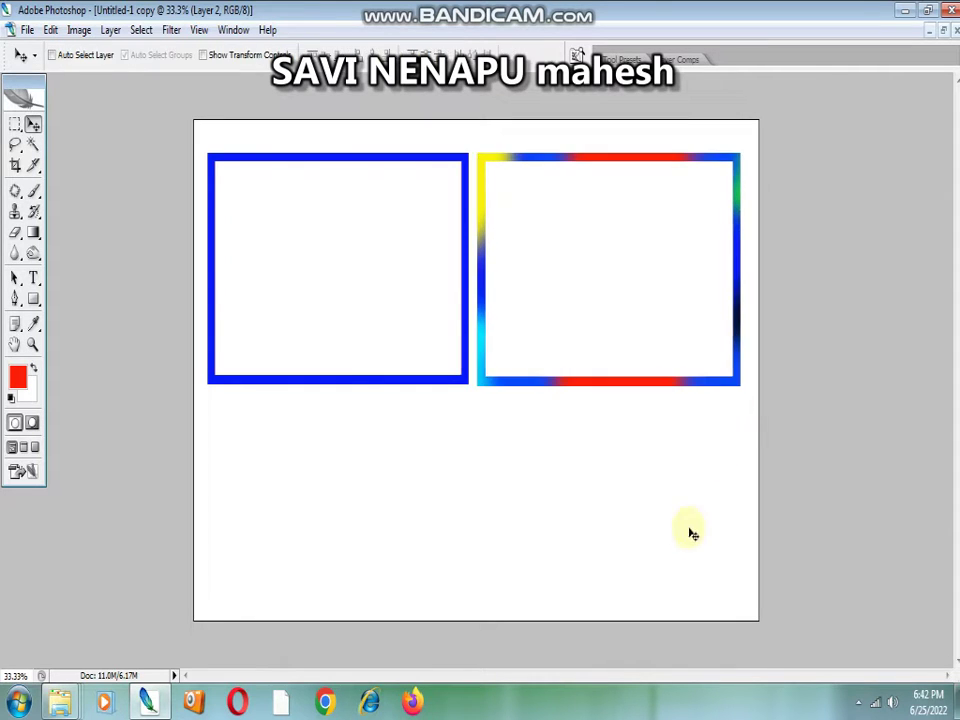
pyautogui.click(943, 33)
pyautogui.click(752, 326)
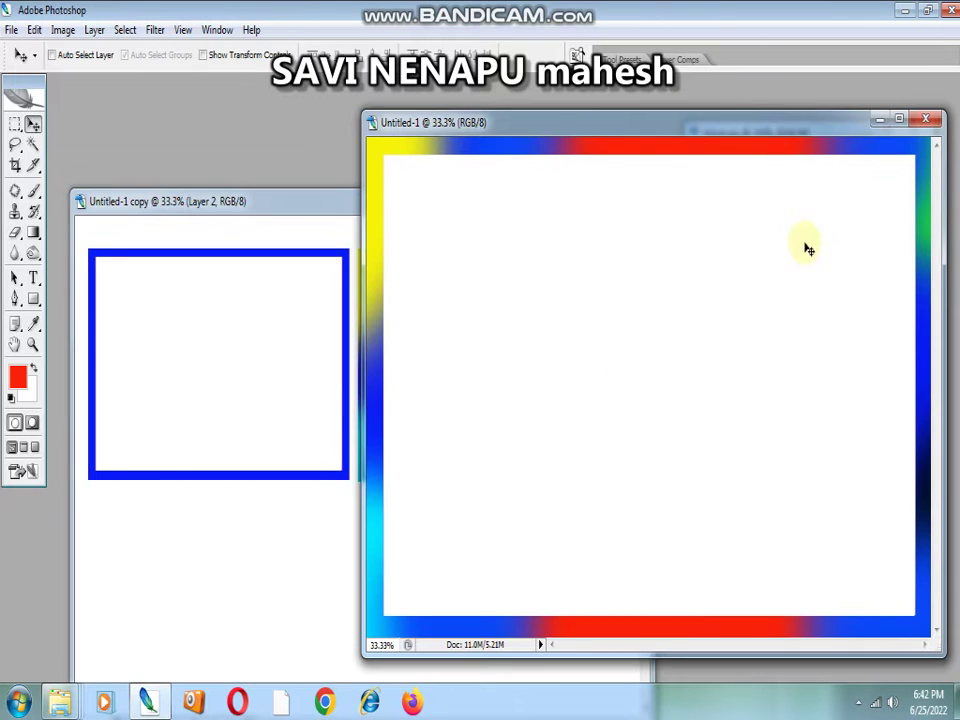
# - Close Untitled-1 without saving and select the blue frame's Layer 1
pyautogui.click(926, 121)
pyautogui.click(476, 274)
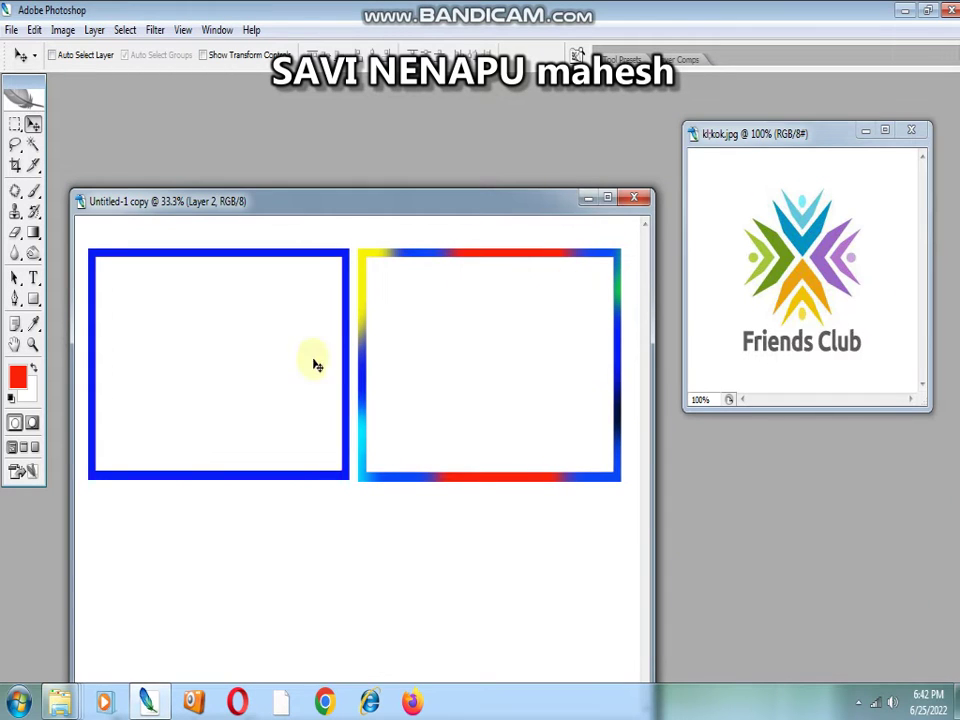
pyautogui.rightClick(346, 302)
pyautogui.click(368, 313)
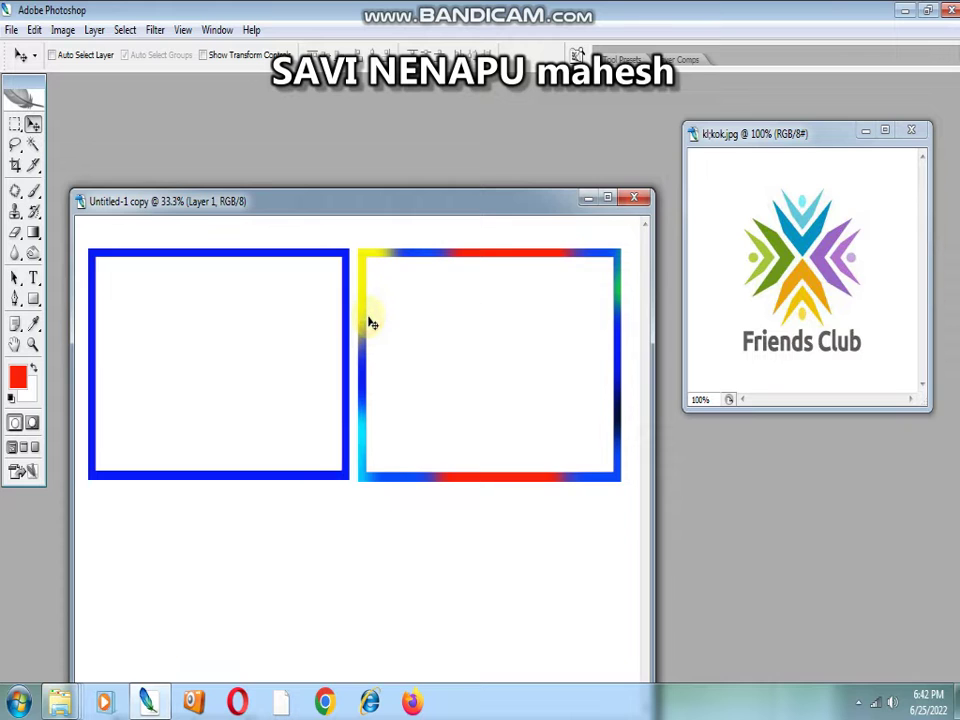
# - Alt-drag a copy of the blue frame downward and align it under the first frame
pyautogui.moveTo(350, 318); pyautogui.dragTo(372, 568)
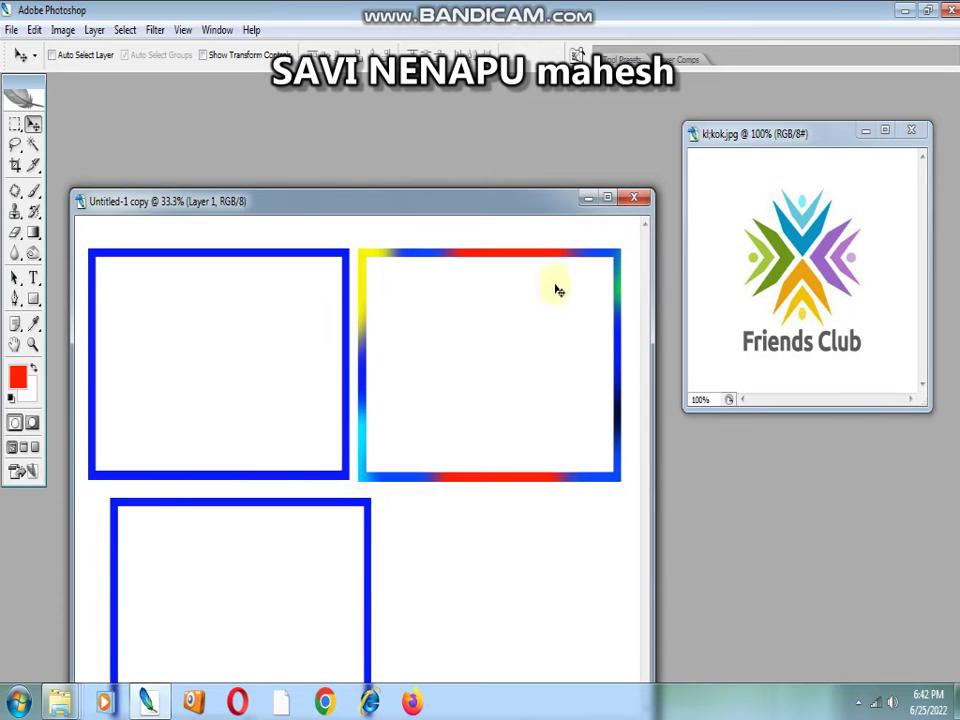
pyautogui.click(607, 197)
pyautogui.moveTo(418, 424)
pyautogui.mouseDown()
pyautogui.moveTo(414, 392)
pyautogui.moveTo(525, 418)
pyautogui.mouseUp()
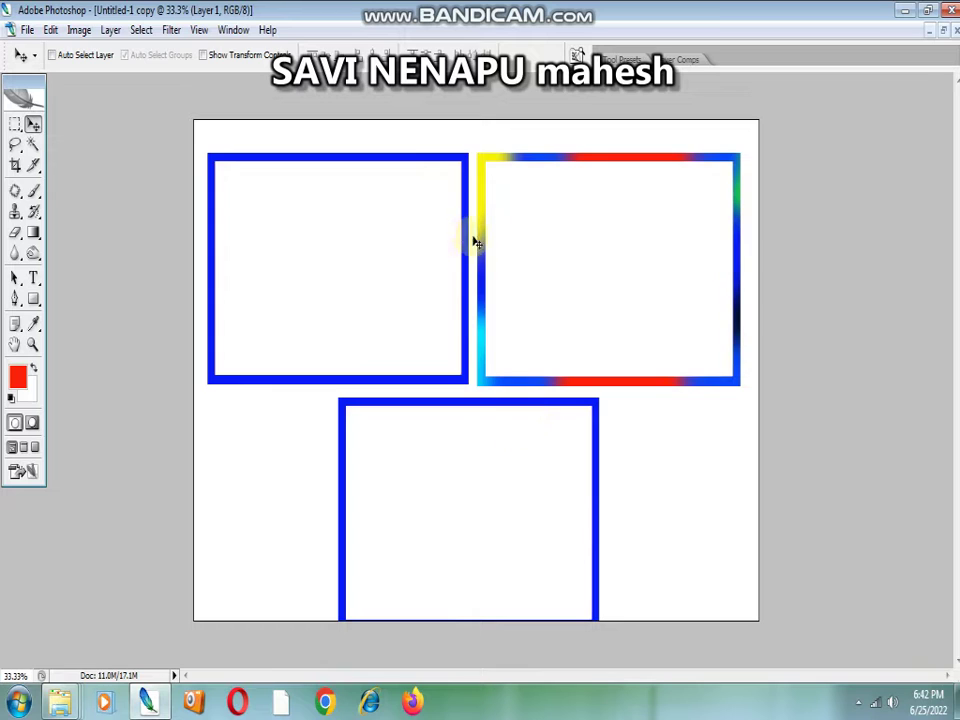
pyautogui.moveTo(435, 417); pyautogui.dragTo(303, 409)
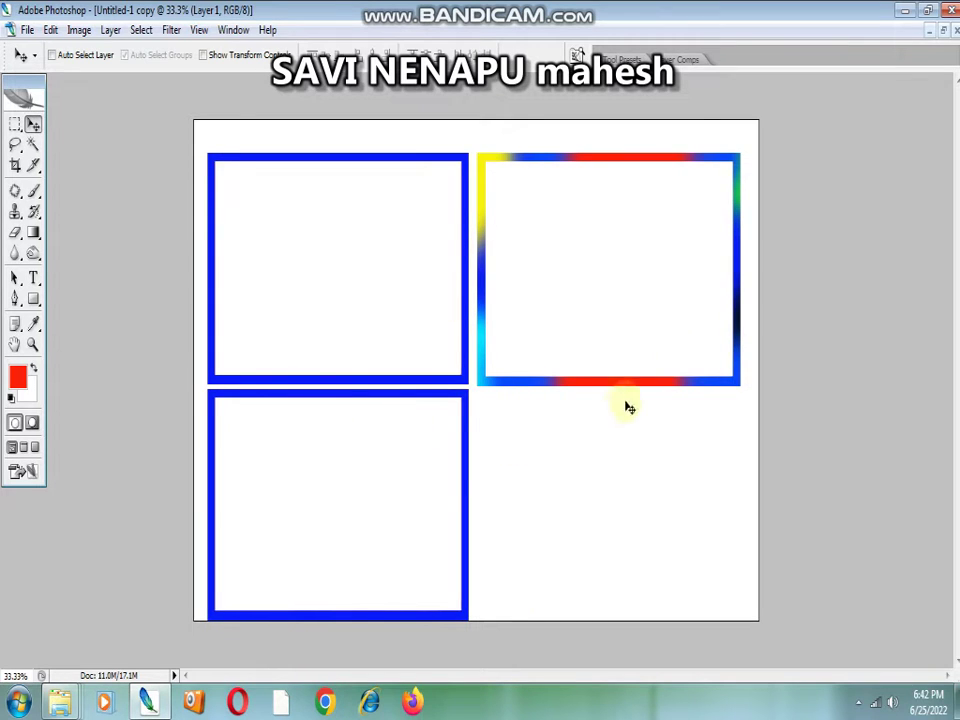
pyautogui.click(945, 32)
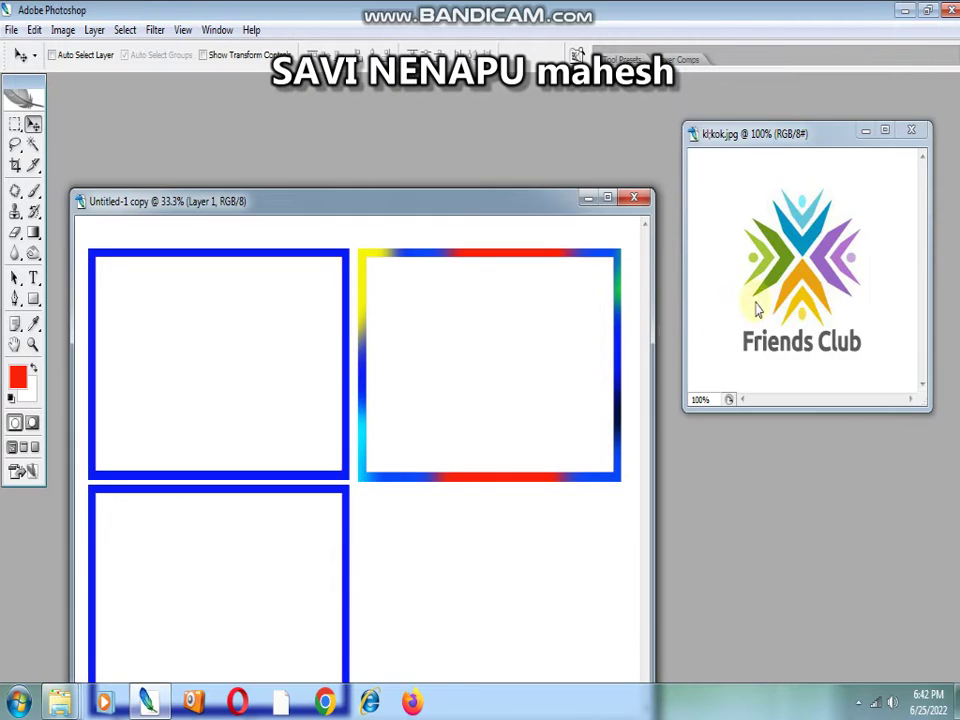
# - Pen-outline the Friends Club logo's top piece in kl:kok.jpg and drag it into Untitled-1 copy
pyautogui.click(18, 127)
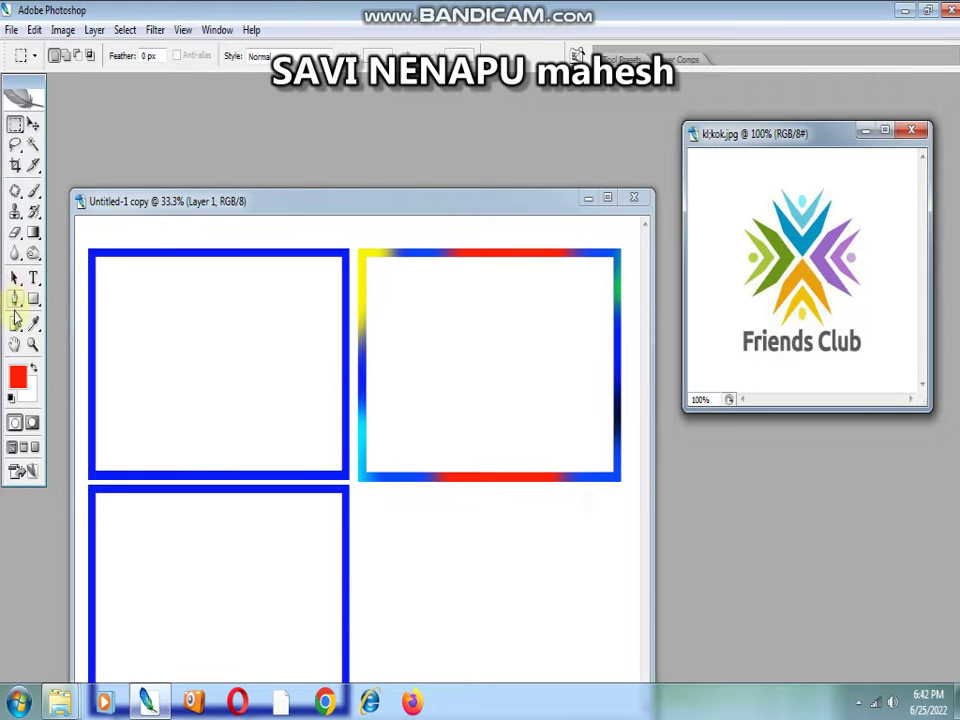
pyautogui.click(15, 299)
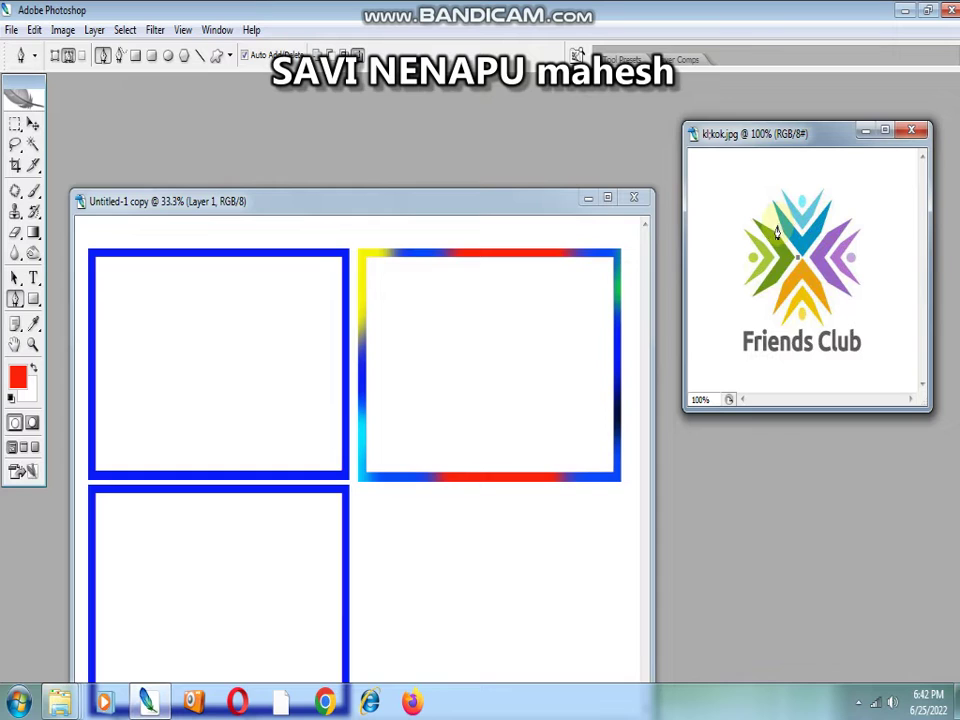
pyautogui.click(760, 186)
pyautogui.click(802, 161)
pyautogui.click(838, 179)
pyautogui.click(838, 205)
pyautogui.click(808, 258)
pyautogui.click(862, 332)
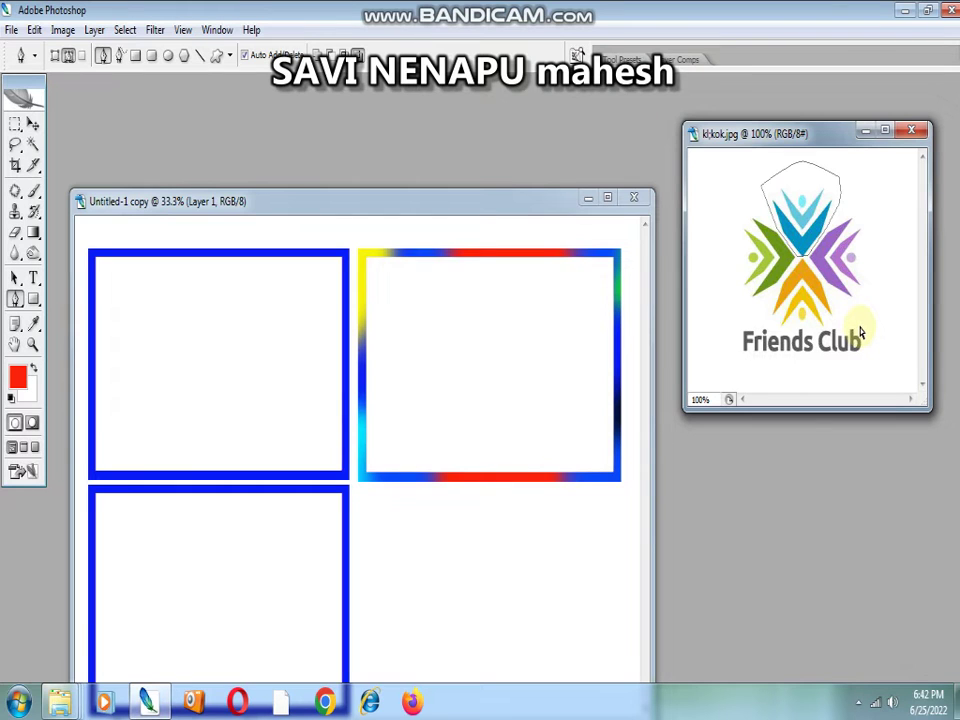
pyautogui.click(33, 123)
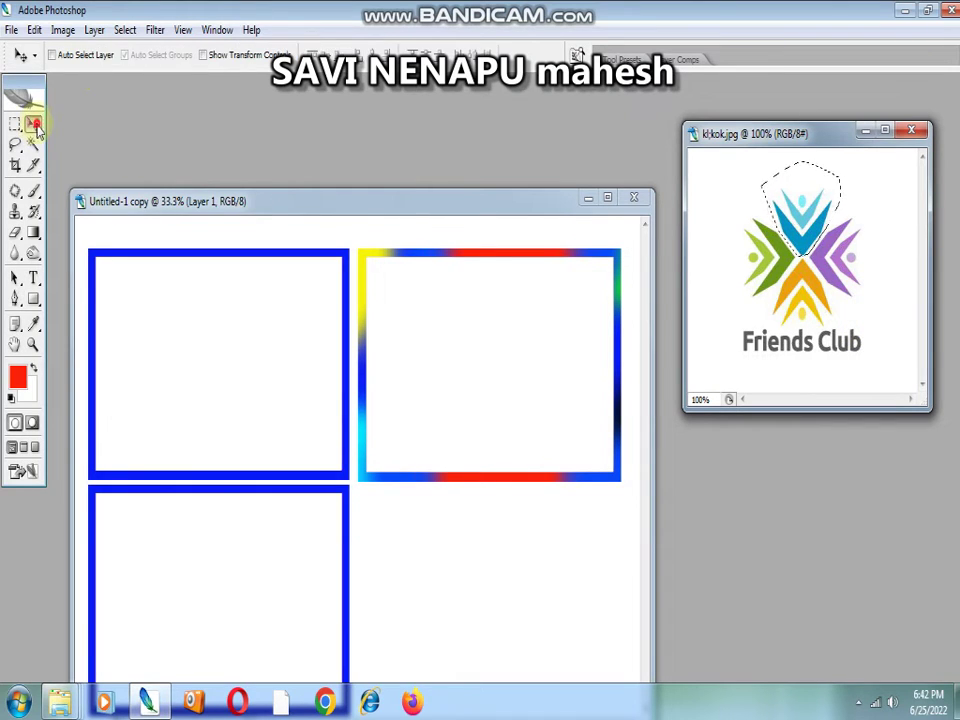
pyautogui.moveTo(800, 232)
pyautogui.mouseDown()
pyautogui.moveTo(482, 381)
pyautogui.moveTo(355, 361)
pyautogui.mouseUp()
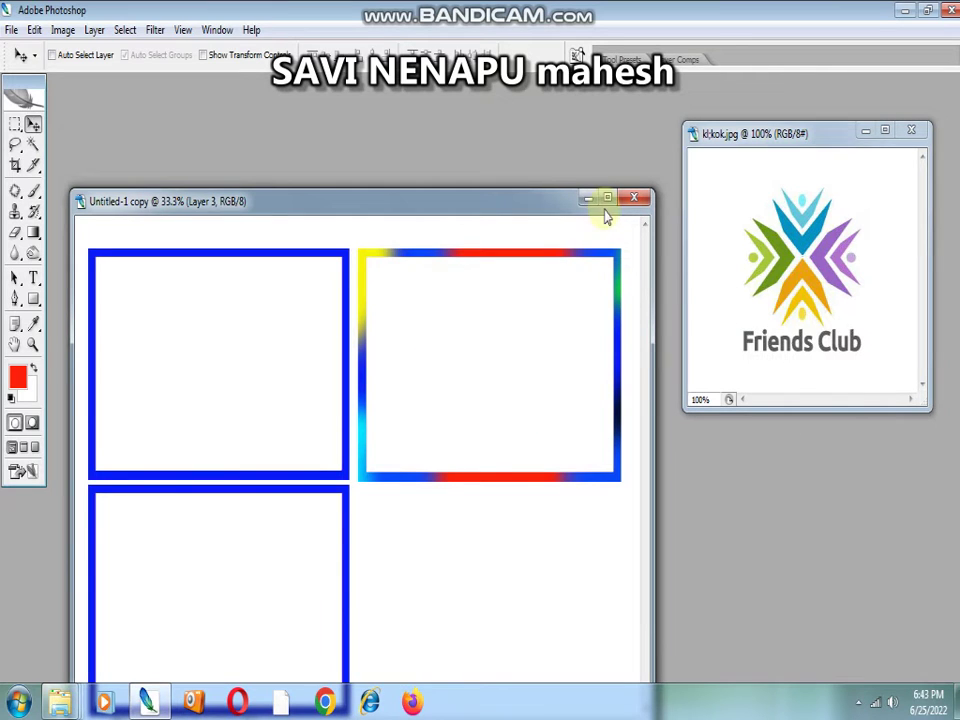
# - Move the logo piece to the lower-right, scale it to about 756% and rotate it about 35°
pyautogui.click(608, 197)
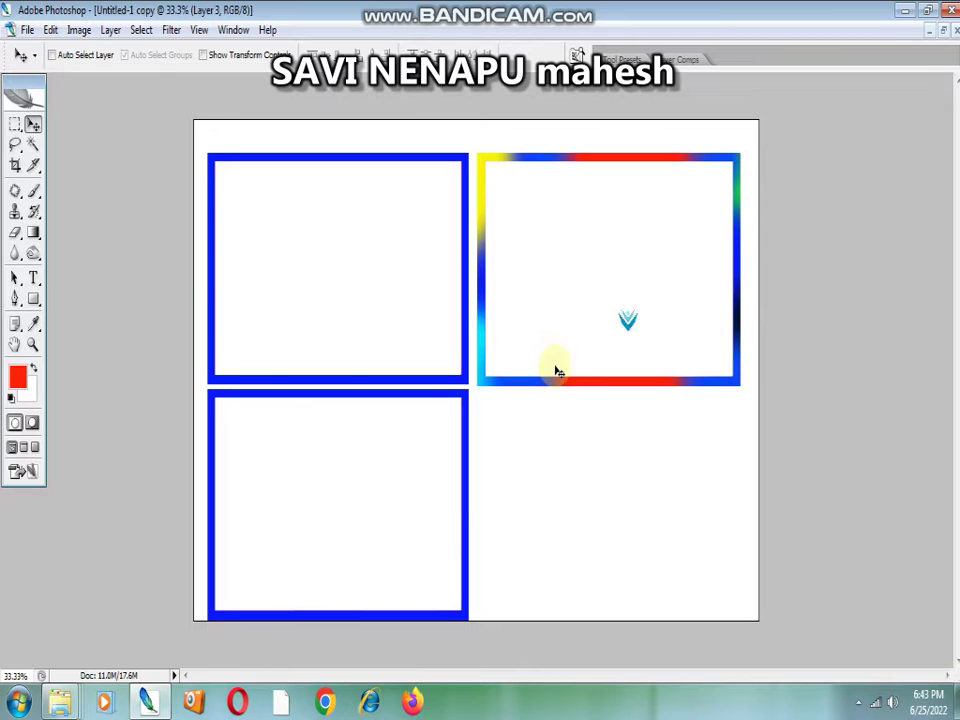
pyautogui.moveTo(628, 321); pyautogui.dragTo(587, 561)
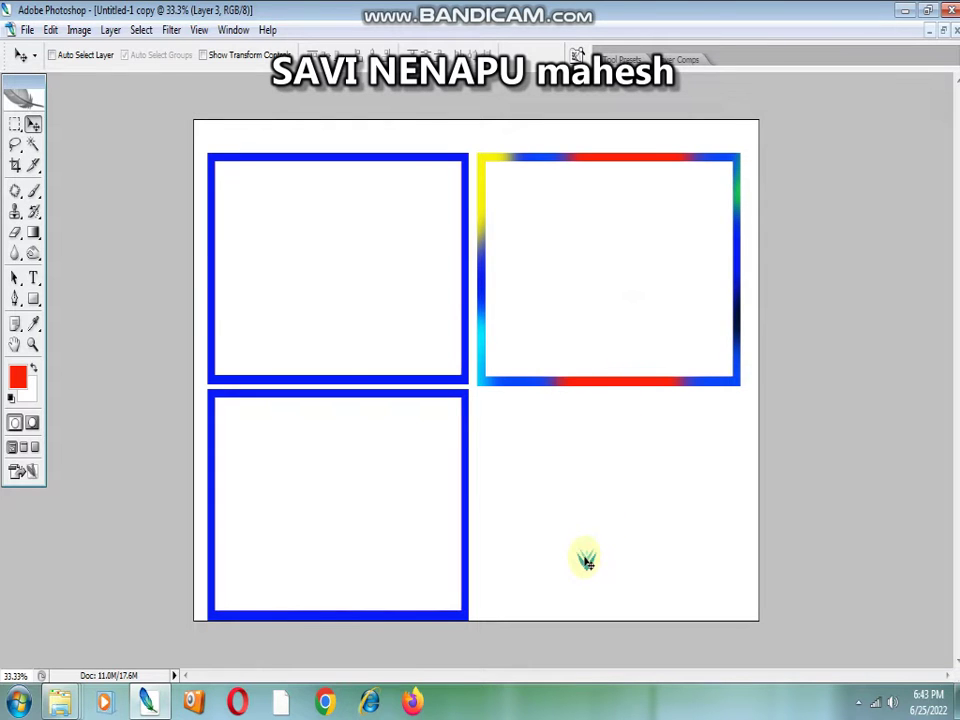
pyautogui.hotkey('ctrl', 't')
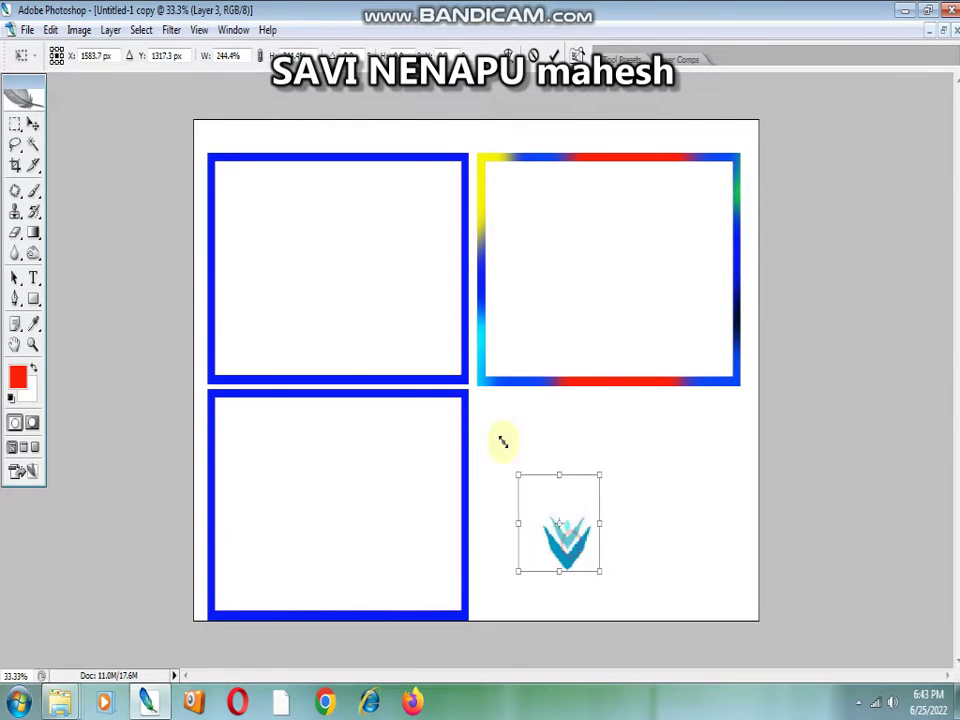
pyautogui.moveTo(570, 541); pyautogui.dragTo(409, 317)
pyautogui.moveTo(630, 347); pyautogui.dragTo(639, 456)
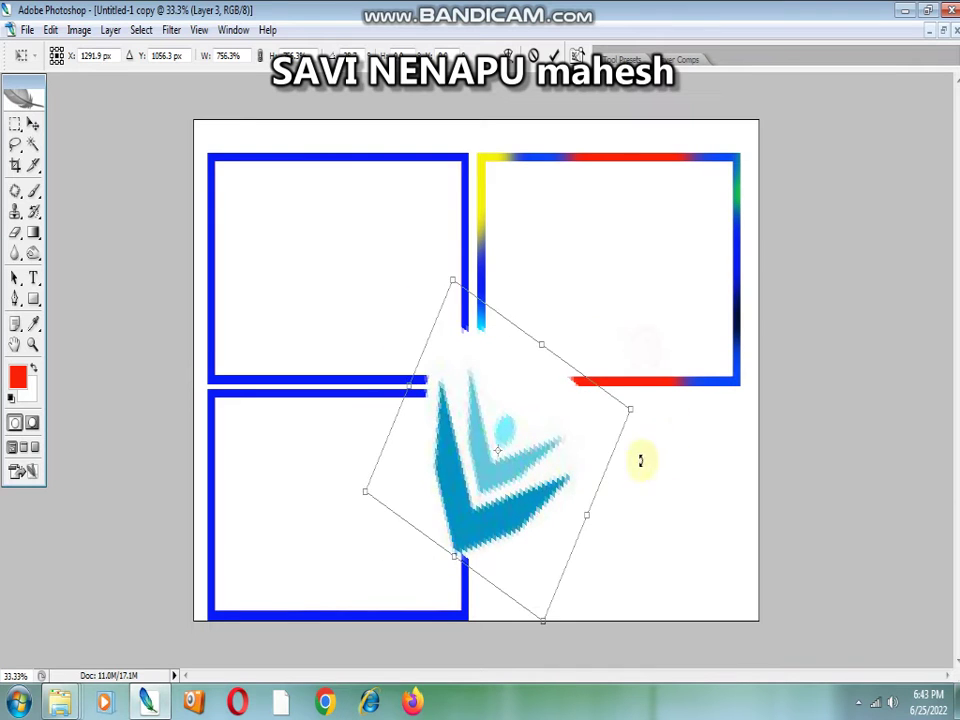
pyautogui.moveTo(465, 450); pyautogui.dragTo(550, 455)
pyautogui.press('Return')
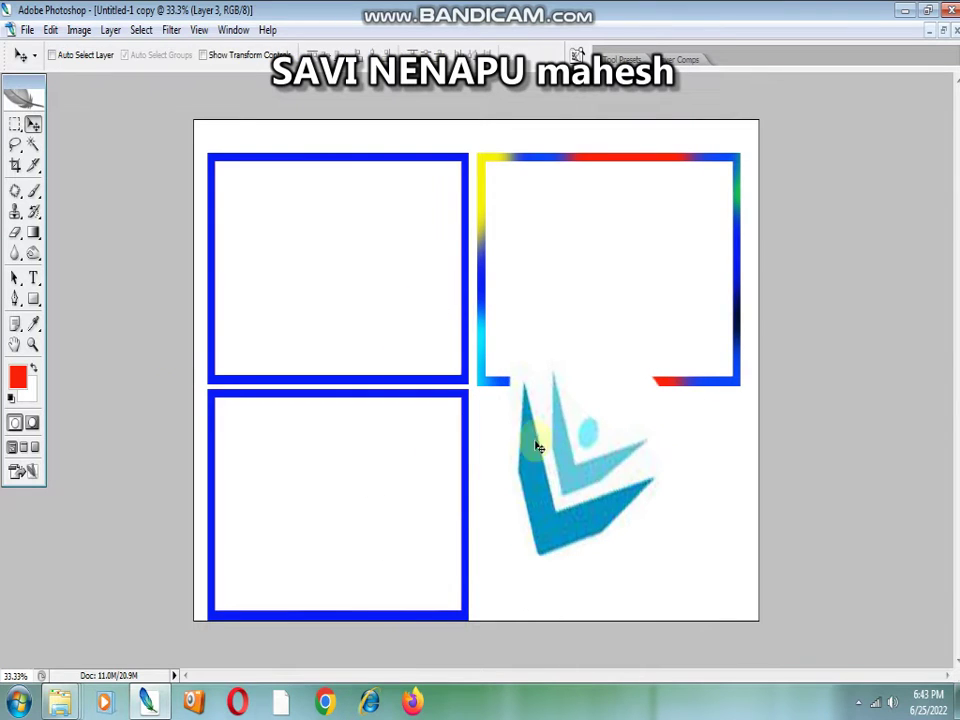
# - Select the white halo around the logo with the Magic Wand and delete it
pyautogui.click(33, 145)
pyautogui.click(511, 462)
pyautogui.press('Delete')
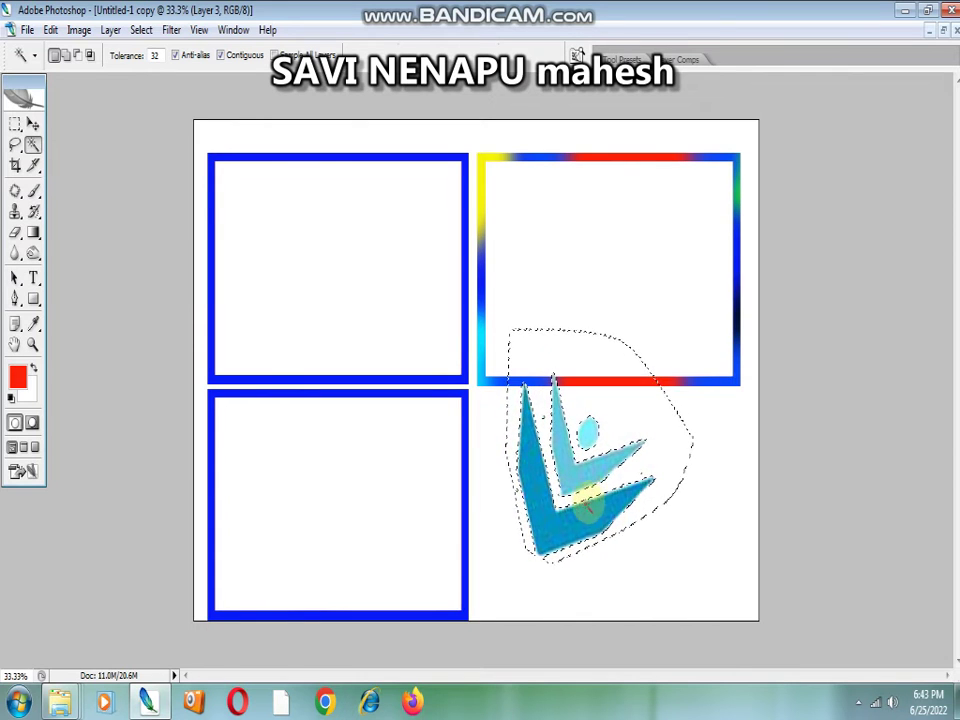
pyautogui.hotkey('ctrl', 'd')
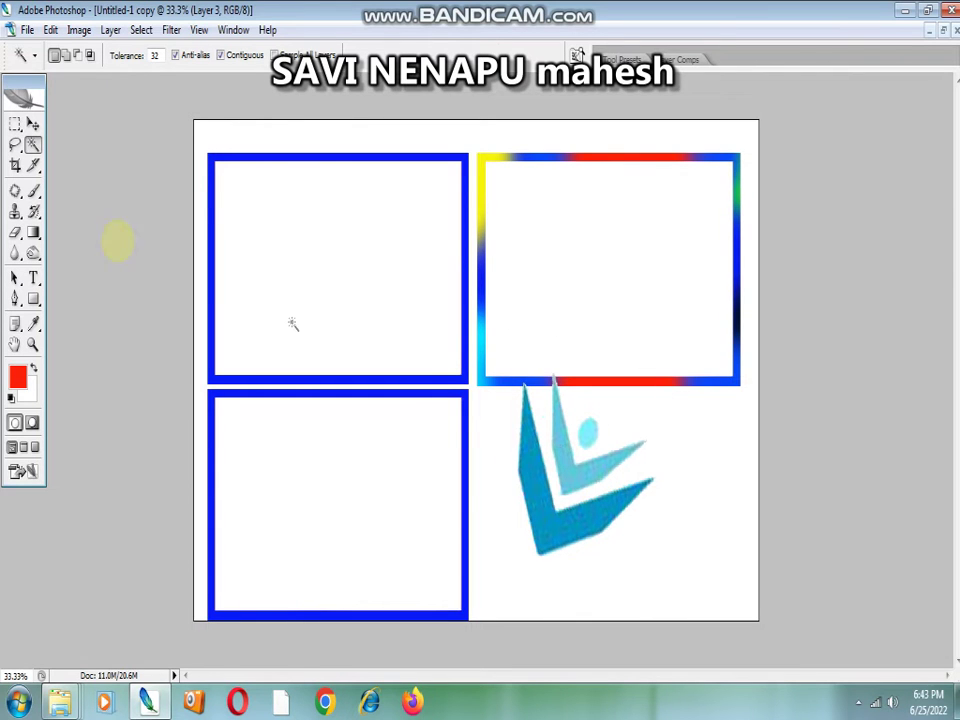
pyautogui.click(33, 124)
pyautogui.rightClick(540, 493)
# - Nudge the logo down about 45 px and give Layer 3 a red Color Overlay
pyautogui.click(553, 499)
pyautogui.moveTo(552, 517)
pyautogui.mouseDown()
pyautogui.moveTo(552, 562)
pyautogui.moveTo(547, 547)
pyautogui.mouseUp()
pyautogui.click(111, 30)
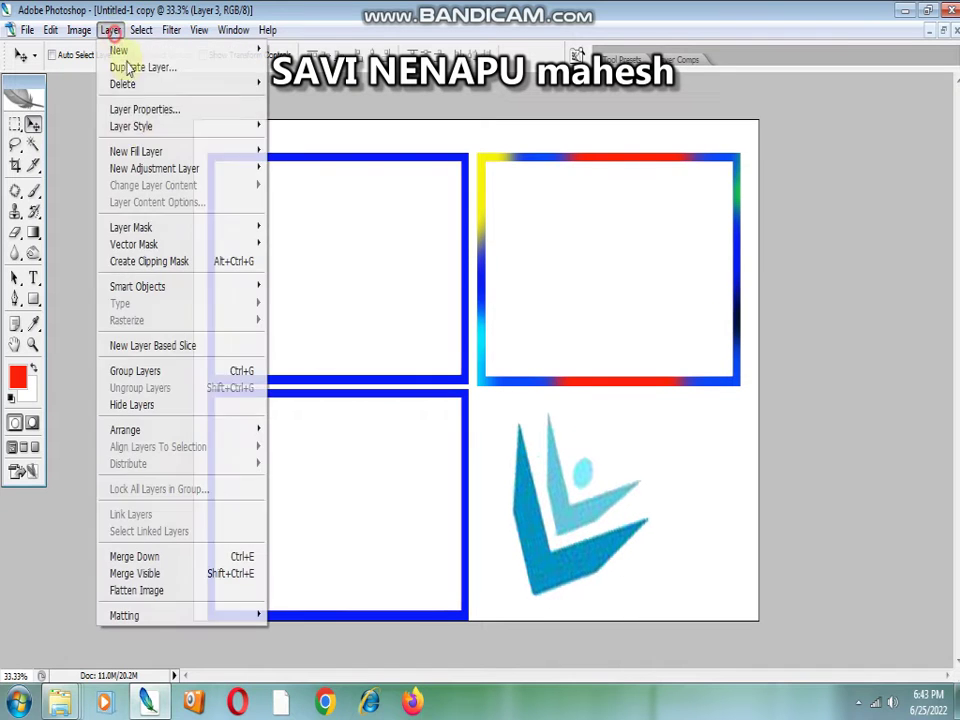
pyautogui.click(316, 128)
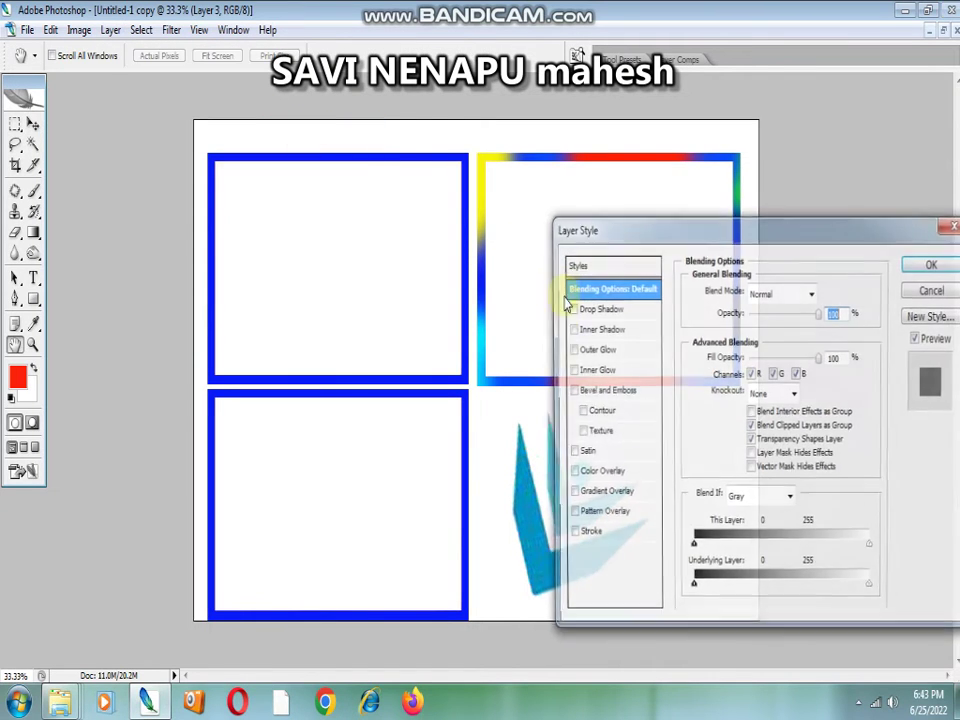
pyautogui.click(603, 474)
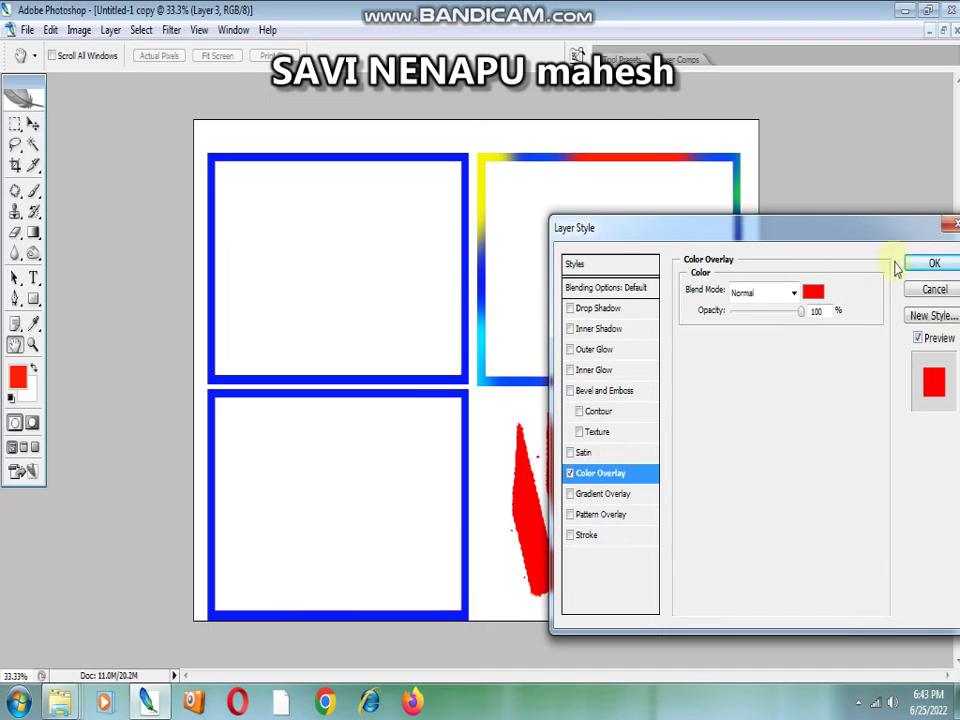
pyautogui.click(928, 265)
# - Shrink the red logo to 27.8% and place it in the top-left frame's lower-left corner
pyautogui.rightClick(583, 509)
pyautogui.click(589, 517)
pyautogui.moveTo(582, 526)
pyautogui.mouseDown()
pyautogui.moveTo(568, 500)
pyautogui.moveTo(349, 302)
pyautogui.moveTo(291, 304)
pyautogui.mouseUp()
pyautogui.hotkey('ctrl', 't')
pyautogui.moveTo(397, 188)
pyautogui.mouseDown()
pyautogui.moveTo(279, 339)
pyautogui.moveTo(313, 340)
pyautogui.mouseUp()
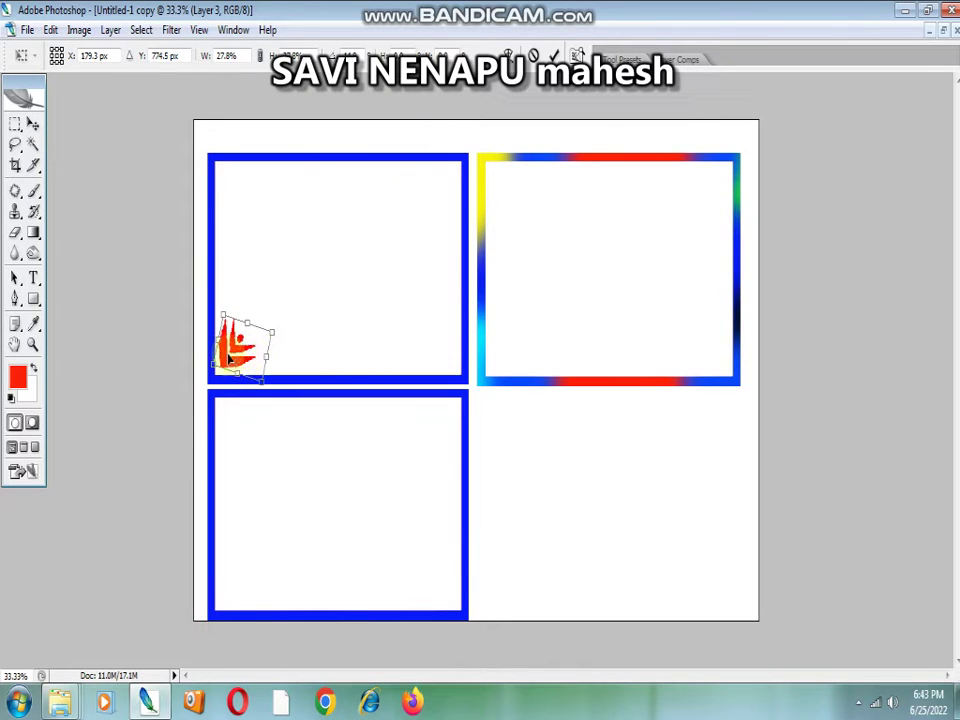
pyautogui.moveTo(230, 358); pyautogui.dragTo(226, 370)
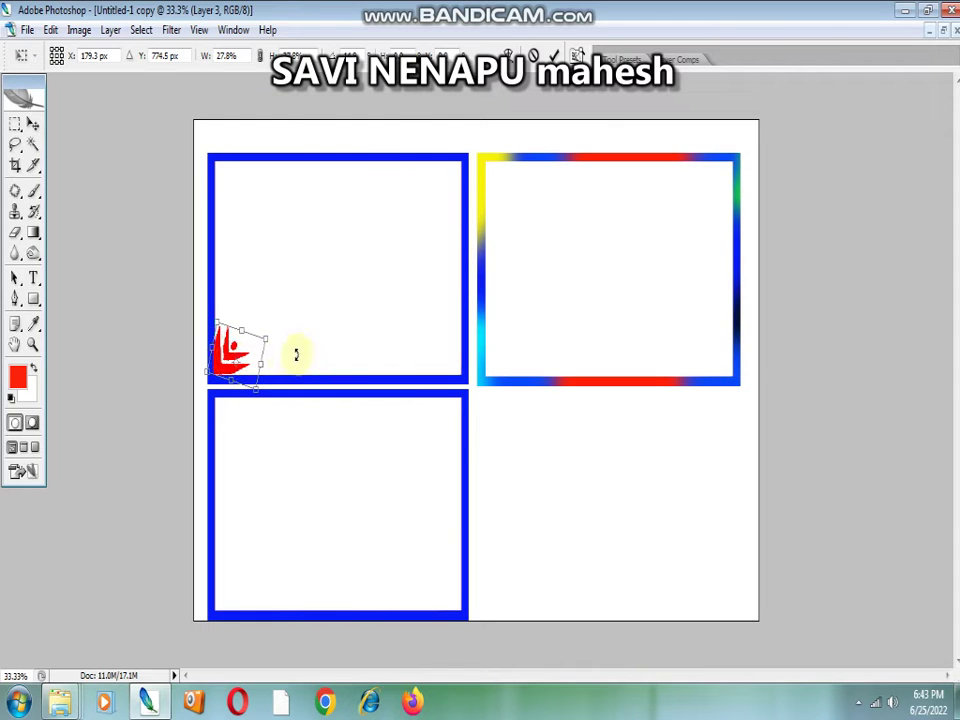
pyautogui.press('Return')
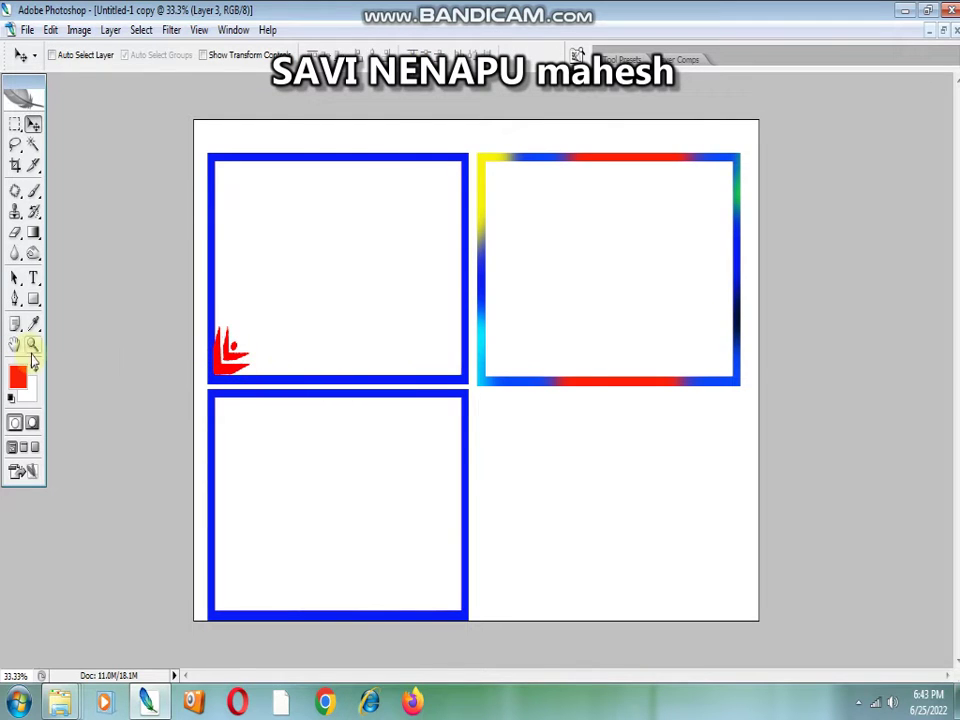
# - Zoom in to 300% on the red logo in the first frame's corner
pyautogui.click(32, 345)
pyautogui.click(268, 371)
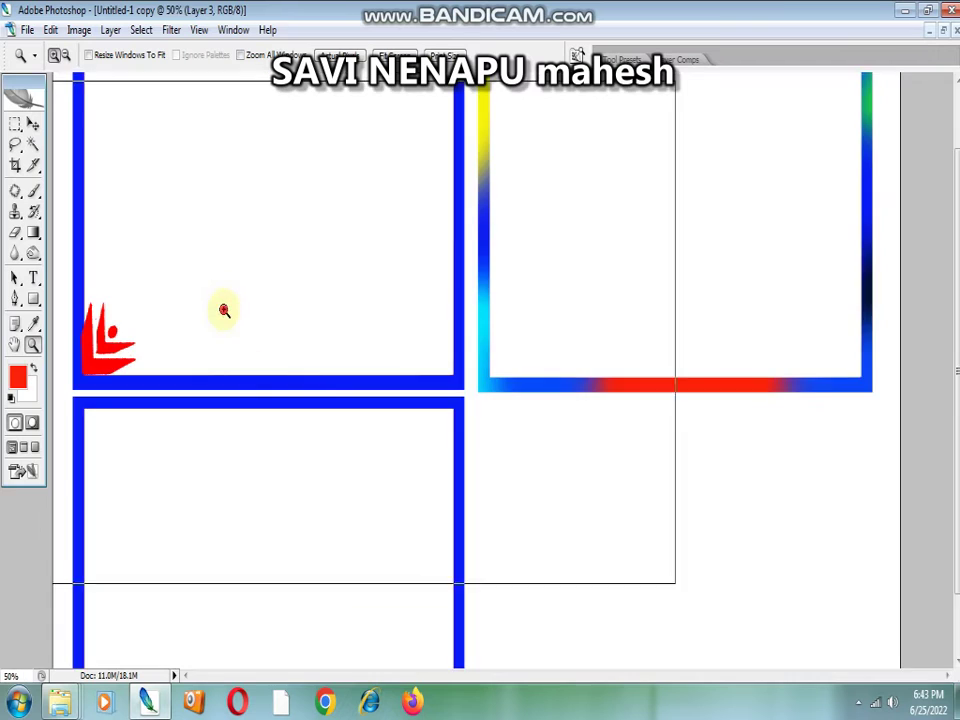
pyautogui.click(223, 311)
pyautogui.click(227, 371)
pyautogui.click(146, 472)
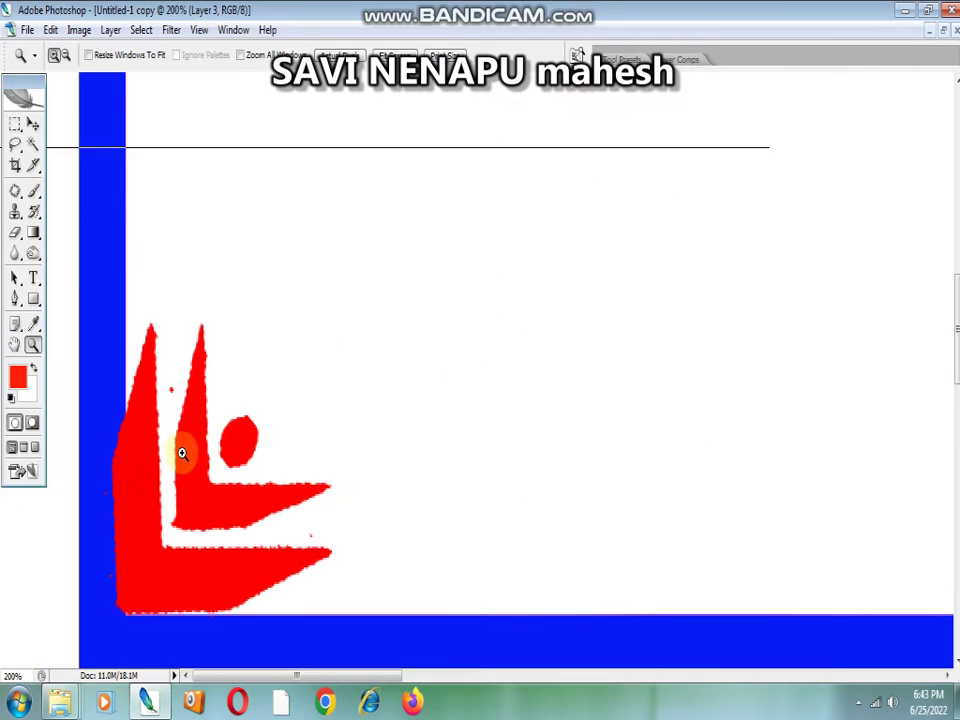
pyautogui.click(171, 454)
pyautogui.click(33, 144)
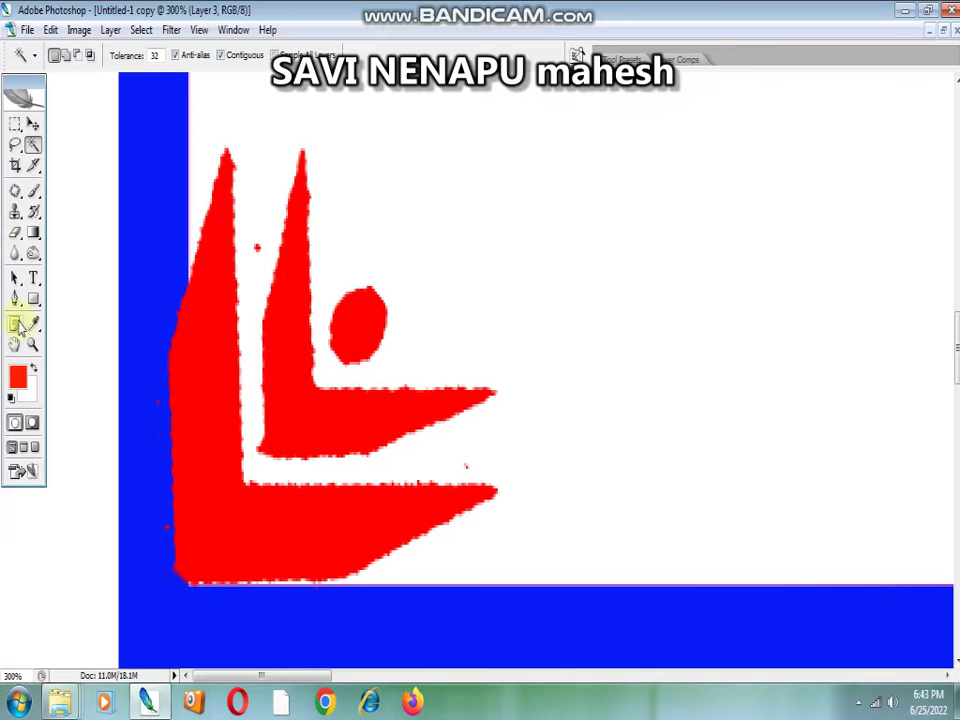
pyautogui.click(15, 298)
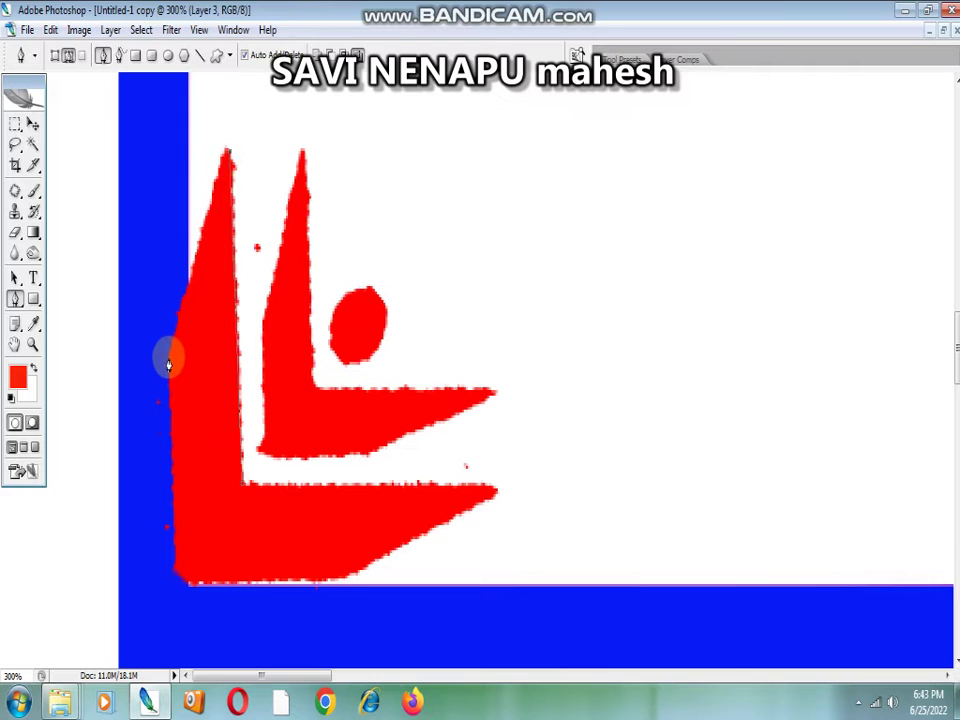
# - Trial-delete a Pen-traced area along the logo's left edge, then restore it
pyautogui.click(177, 572)
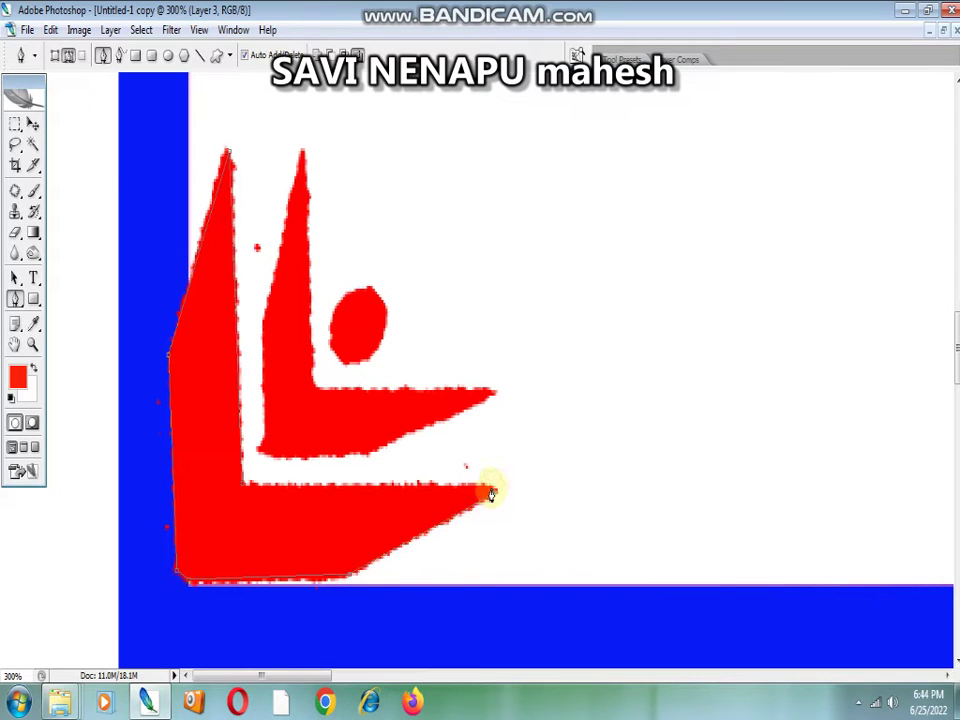
pyautogui.click(242, 490)
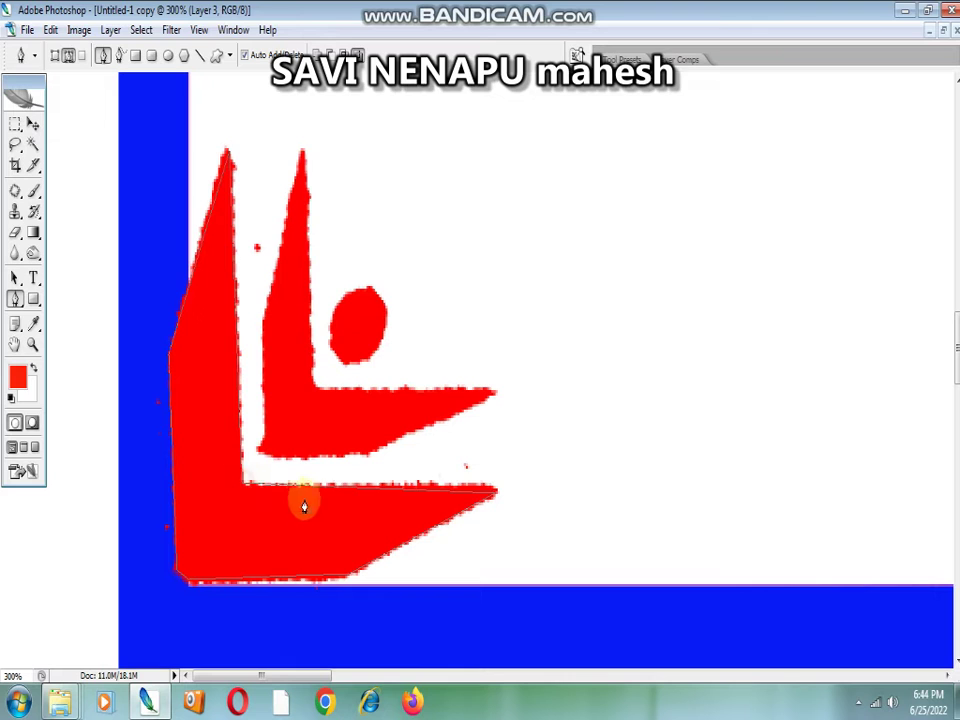
pyautogui.hotkey('ctrl', 'Return')
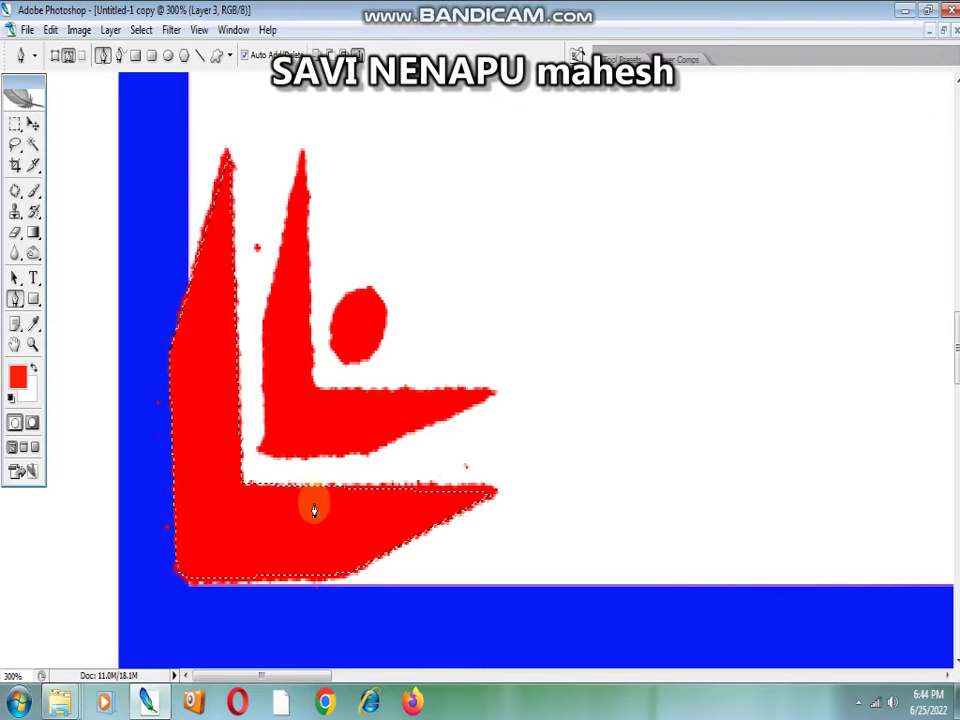
pyautogui.press('Delete')
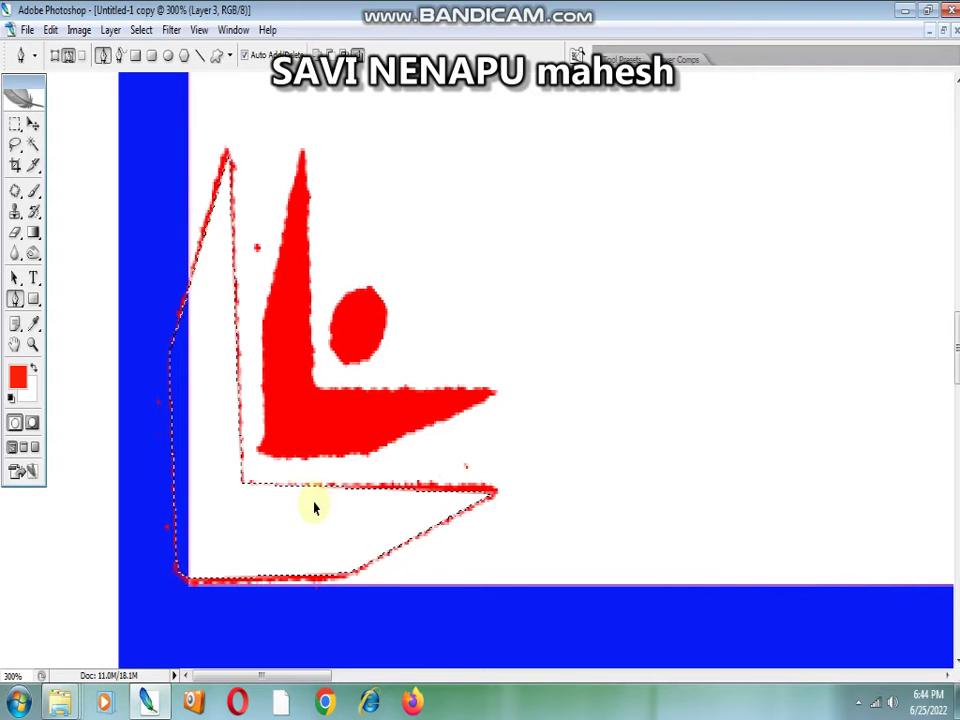
pyautogui.hotkey('alt', 'BackSpace')
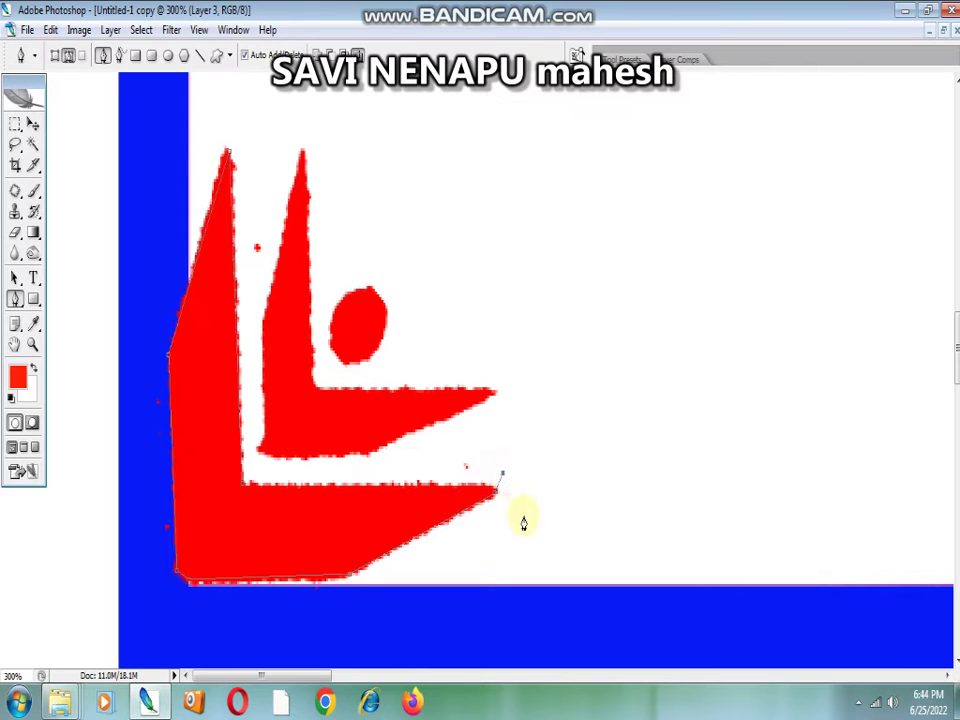
# - Outline the logo's left arm with the Pen, convert it to a selection, then deselect
pyautogui.moveTo(502, 476); pyautogui.dragTo(426, 573)
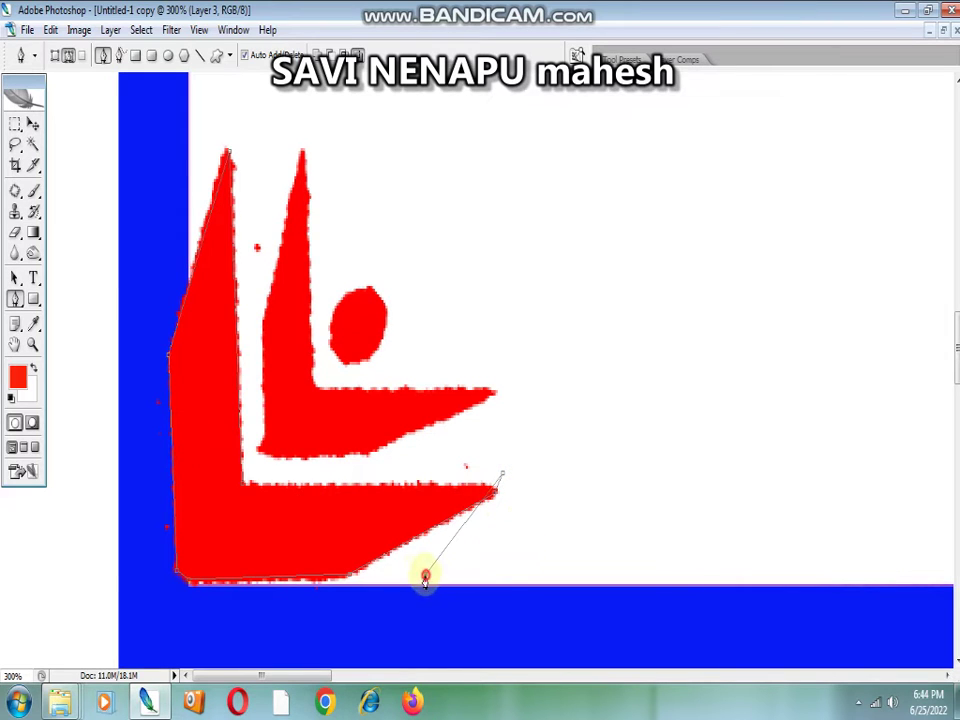
pyautogui.click(161, 592)
pyautogui.click(138, 370)
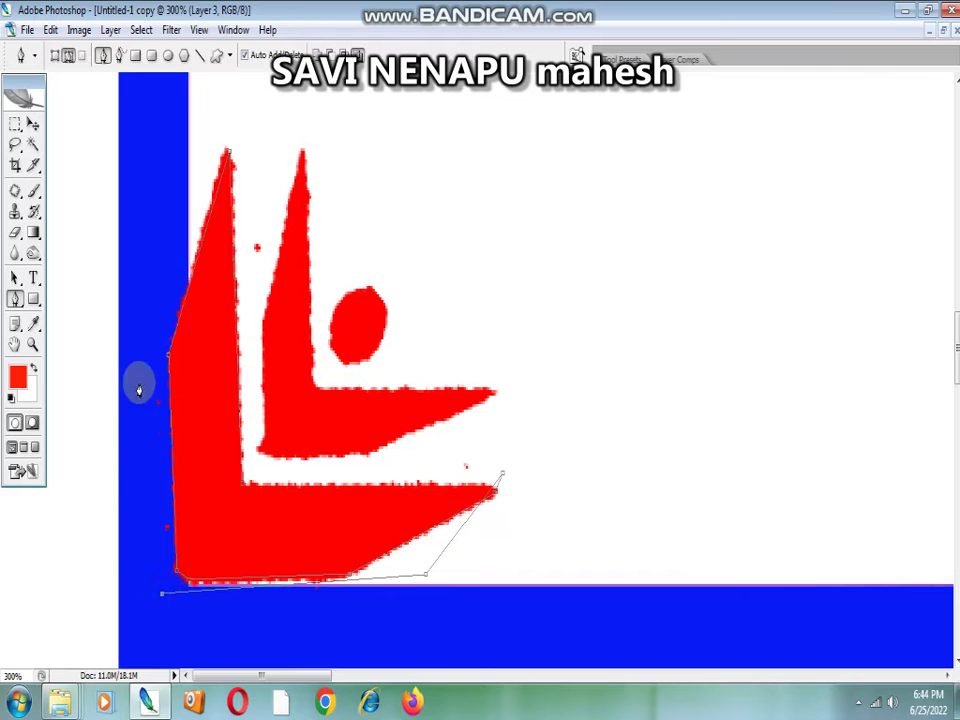
pyautogui.click(205, 140)
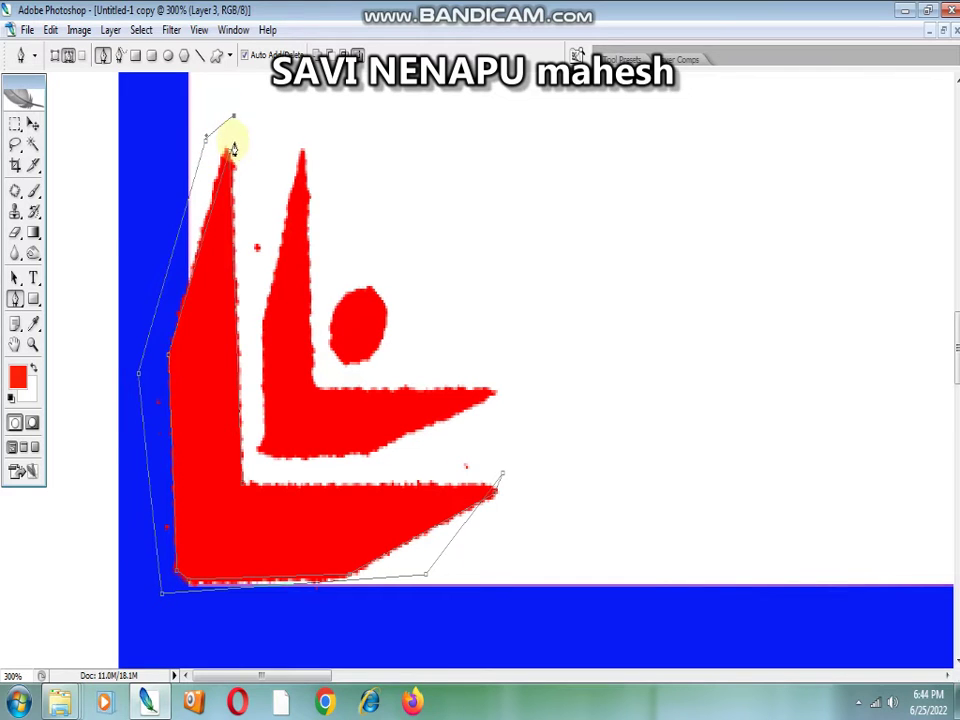
pyautogui.click(272, 224)
pyautogui.click(258, 299)
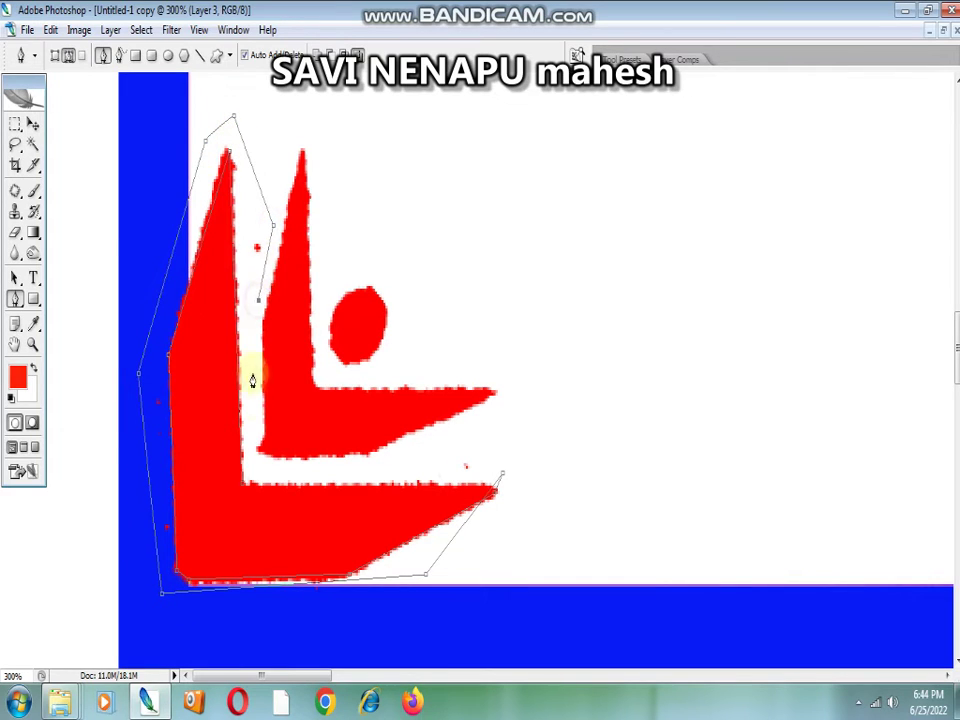
pyautogui.click(244, 490)
pyautogui.hotkey('ctrl', 'Return')
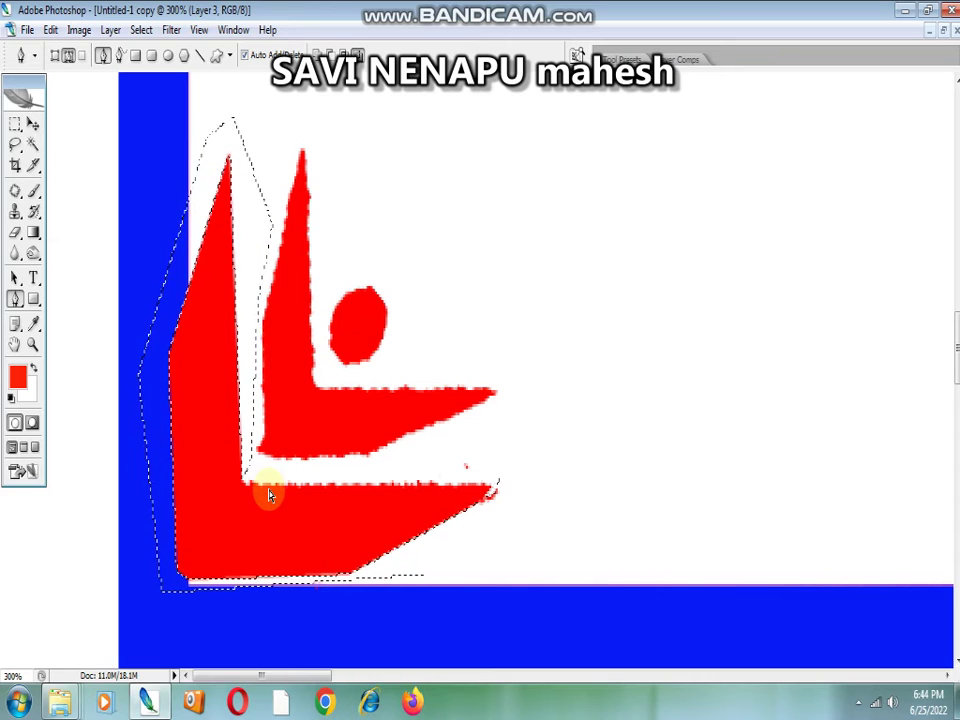
pyautogui.hotkey('ctrl', 'd')
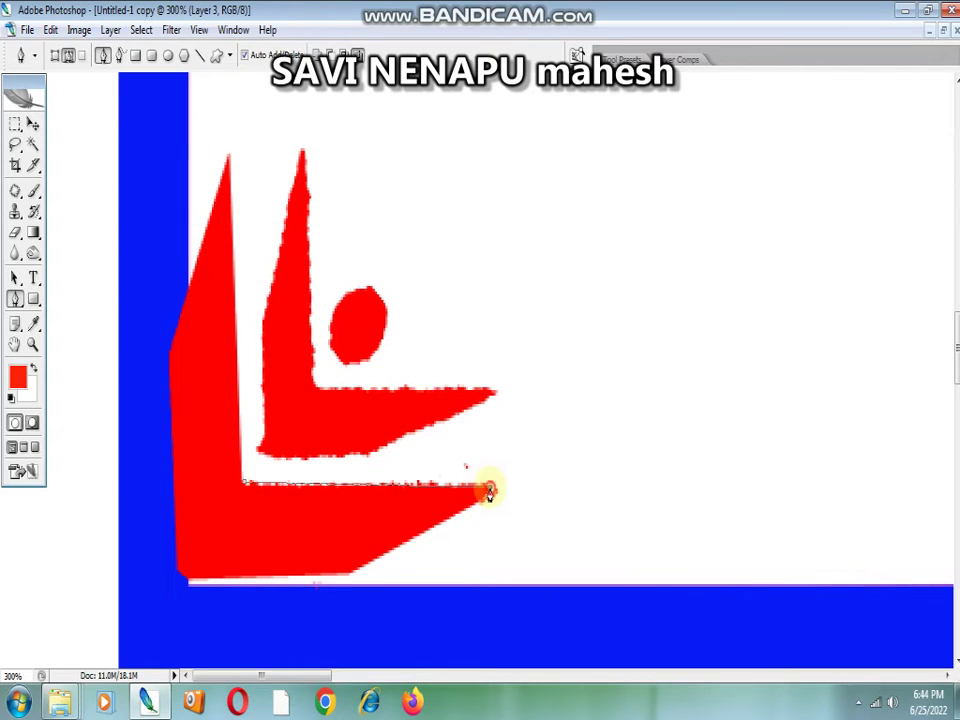
# - Erase the ragged red specks around the lower arm's tip and top edge
pyautogui.click(470, 512)
pyautogui.click(500, 499)
pyautogui.click(526, 473)
pyautogui.click(483, 436)
pyautogui.click(443, 445)
pyautogui.click(322, 471)
pyautogui.click(246, 474)
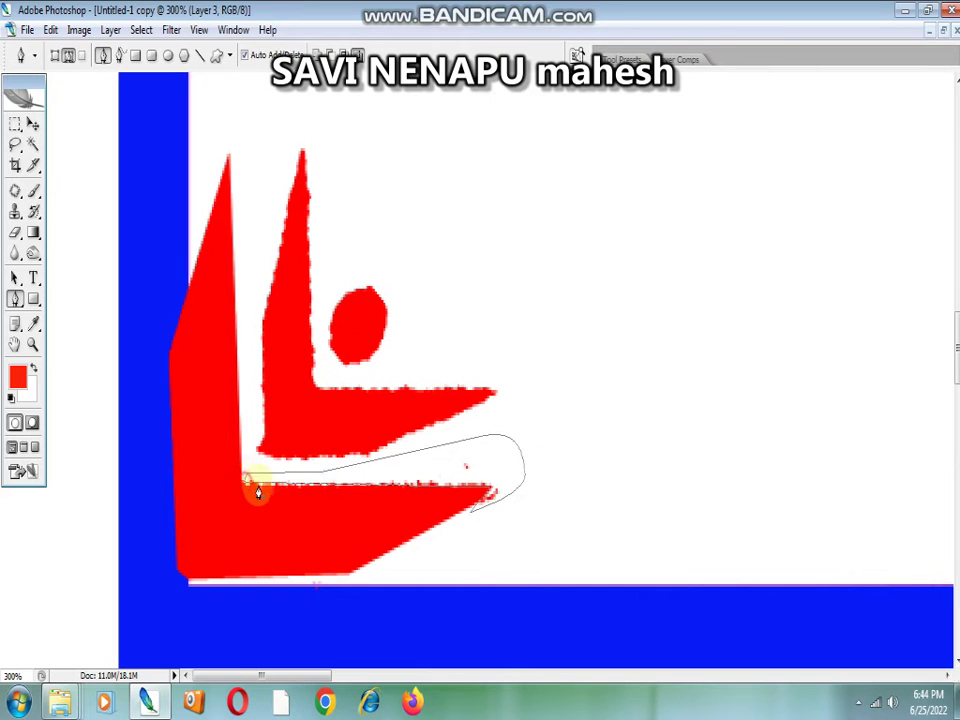
pyautogui.hotkey('ctrl', 'Return')
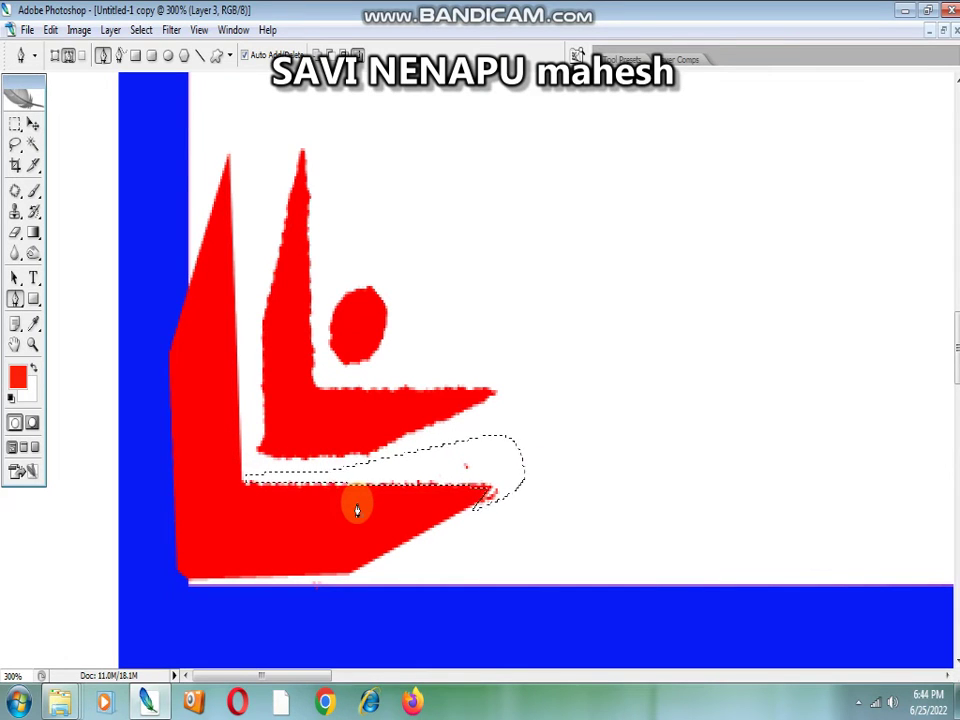
pyautogui.press('Delete')
pyautogui.hotkey('ctrl', 'd')
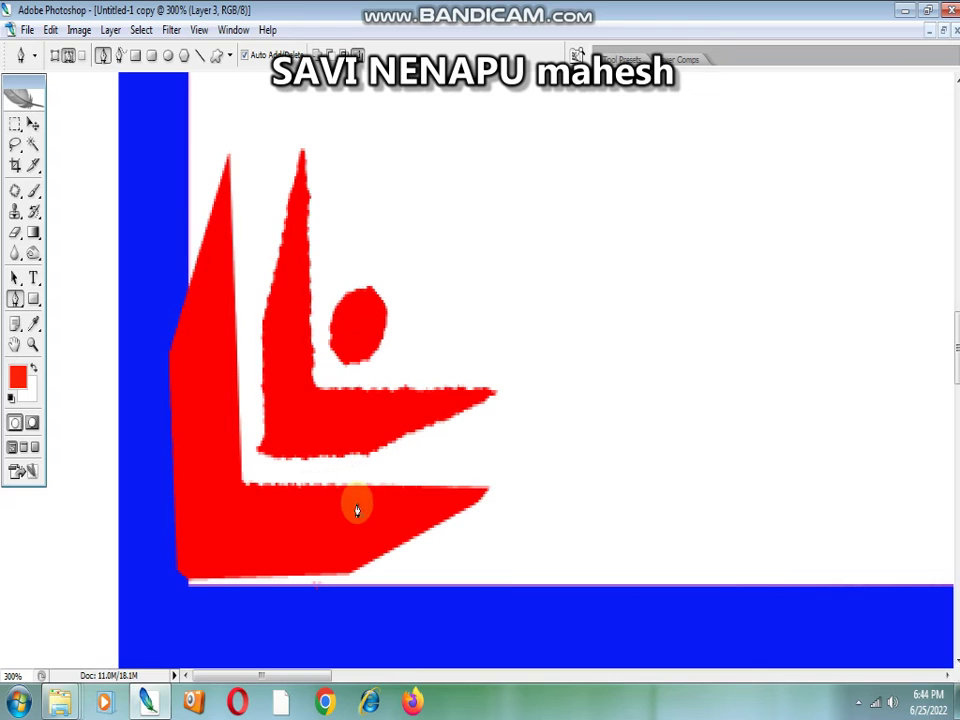
pyautogui.click(32, 344)
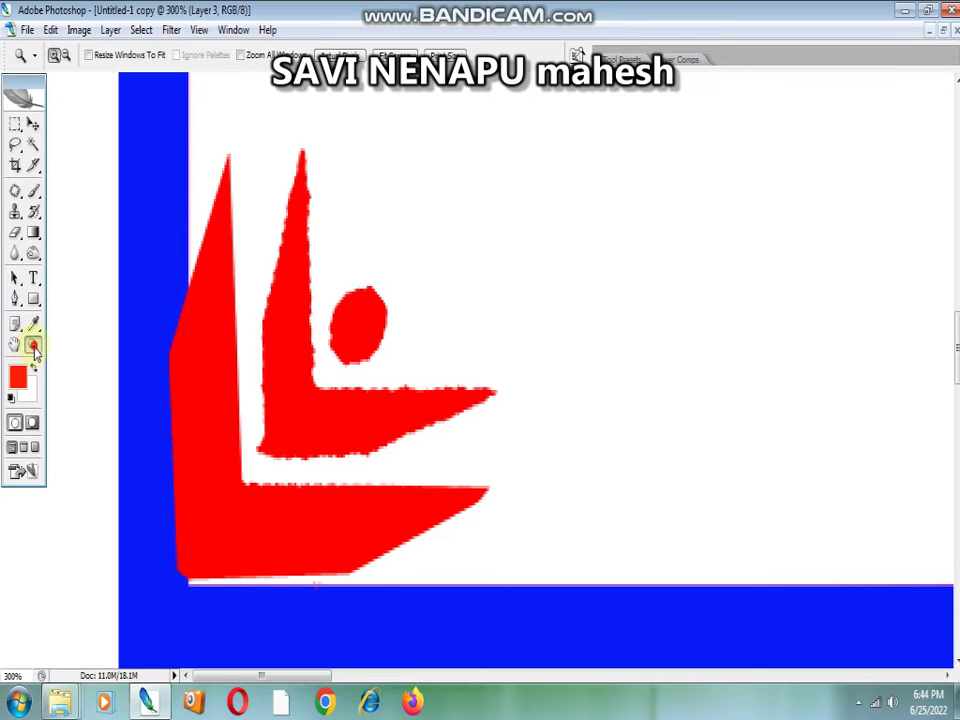
# - Shift Layer 3 and rotate it slightly clockwise so the logo fits the frame's lower-left corner
pyautogui.click(33, 123)
pyautogui.click(232, 341)
pyautogui.moveTo(225, 336); pyautogui.dragTo(246, 347)
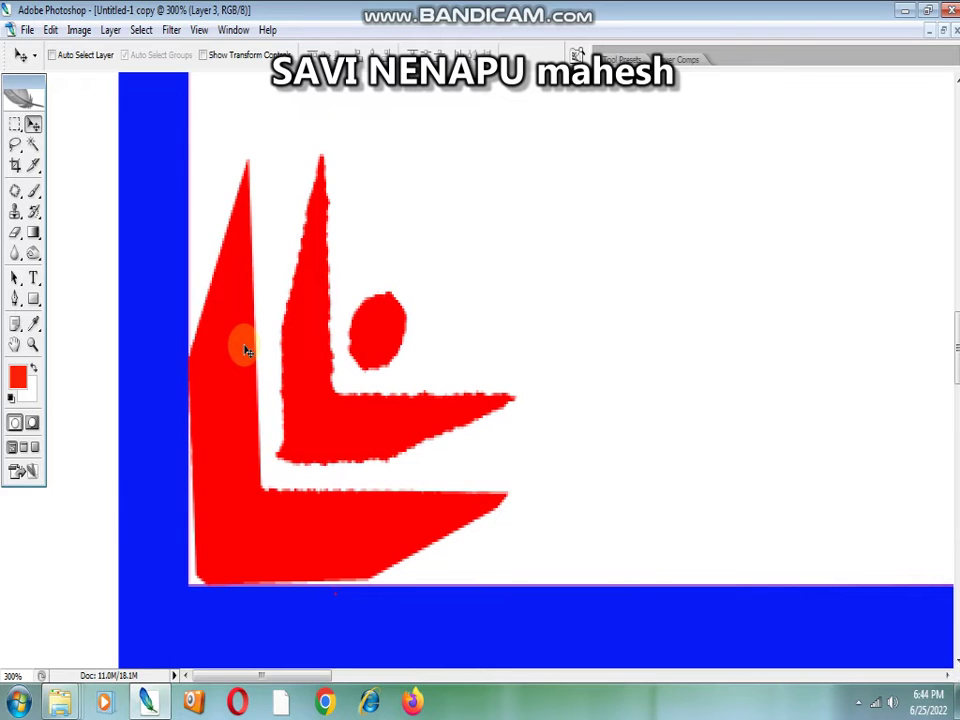
pyautogui.hotkey('ctrl', 't')
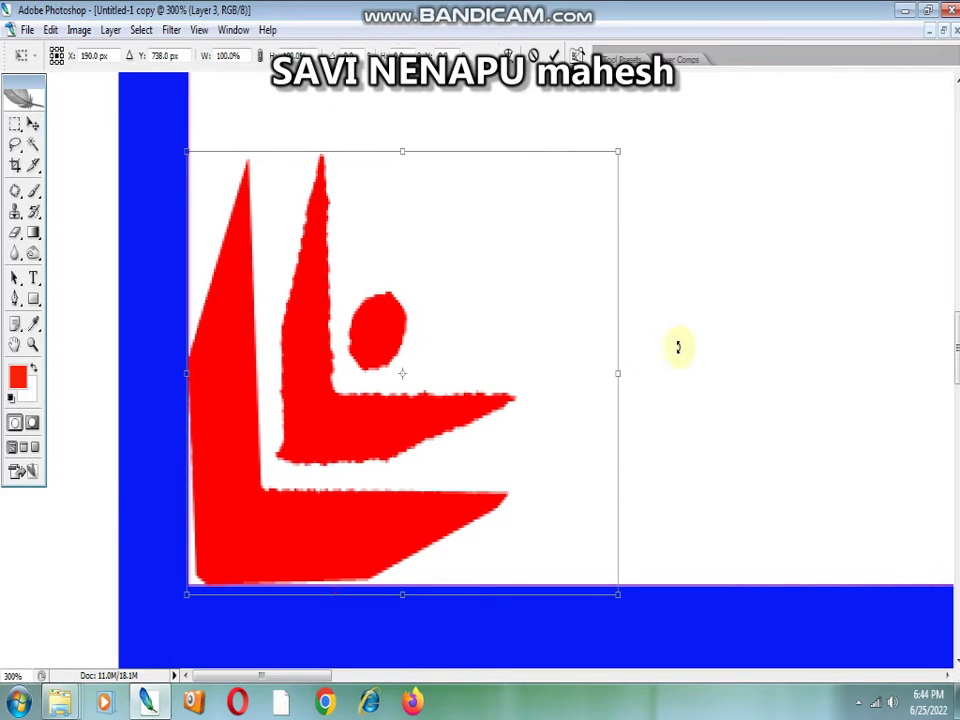
pyautogui.moveTo(678, 347); pyautogui.dragTo(677, 360)
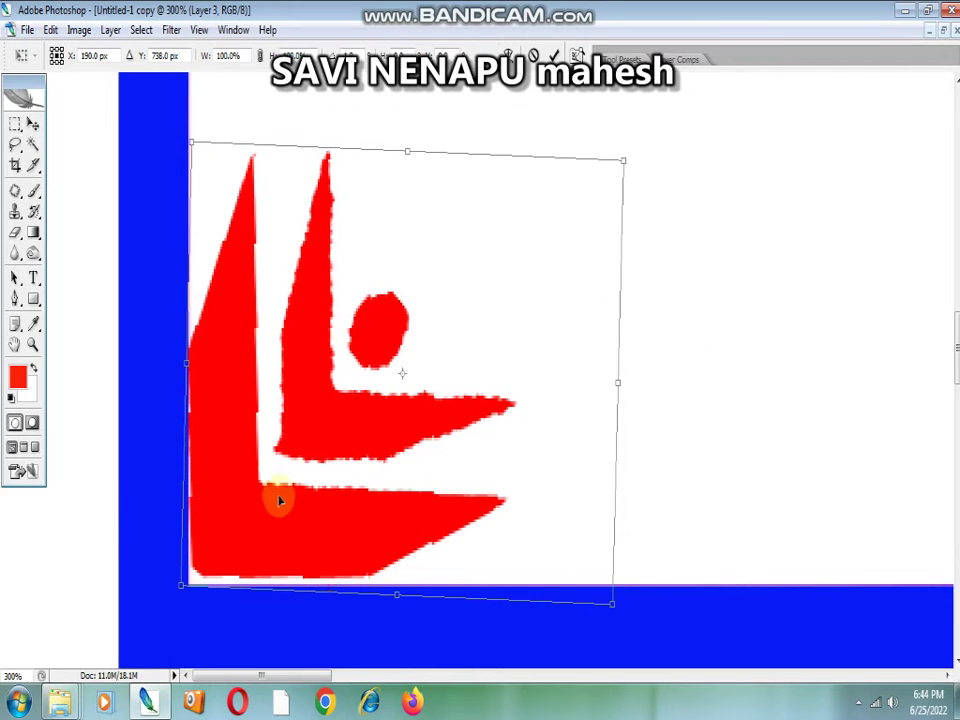
pyautogui.moveTo(294, 492); pyautogui.dragTo(266, 521)
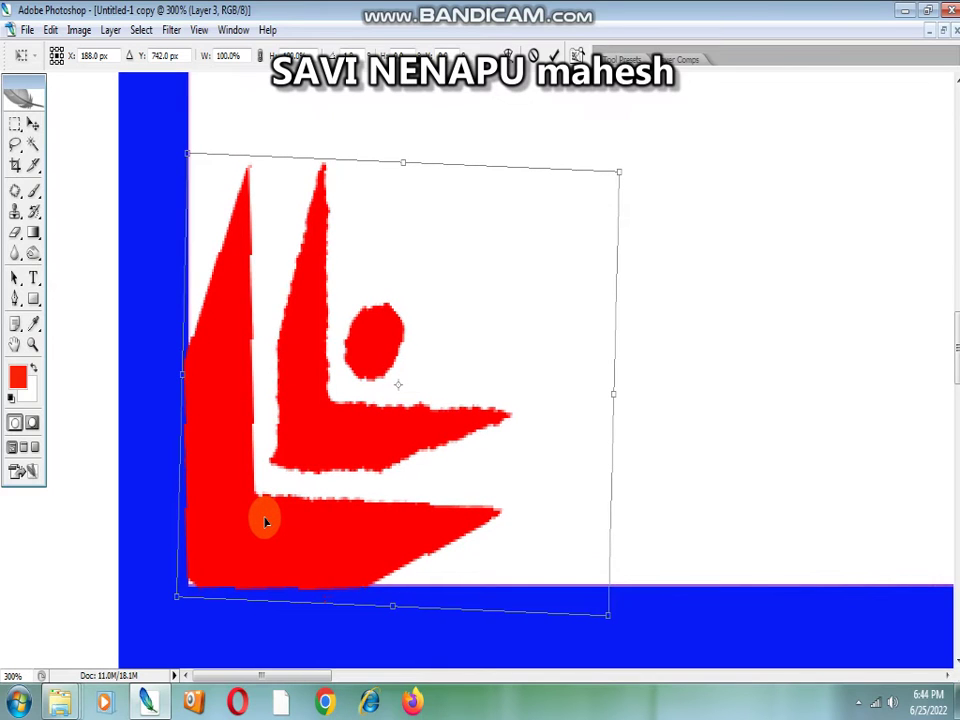
pyautogui.moveTo(675, 360)
pyautogui.mouseDown()
pyautogui.moveTo(686, 368)
pyautogui.moveTo(689, 349)
pyautogui.mouseUp()
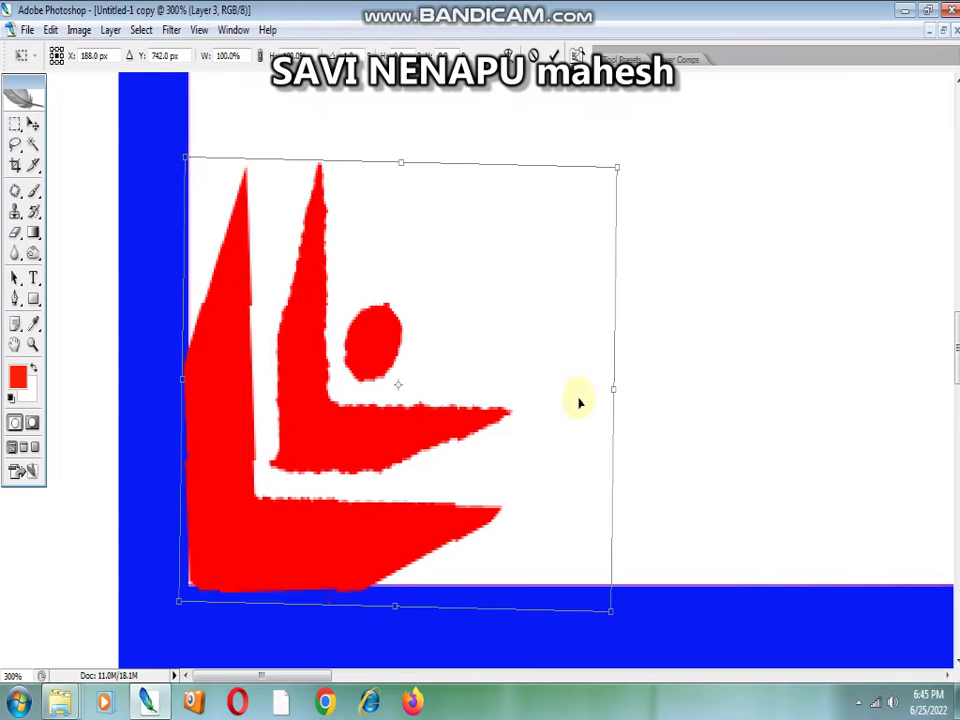
pyautogui.moveTo(580, 402); pyautogui.dragTo(580, 401)
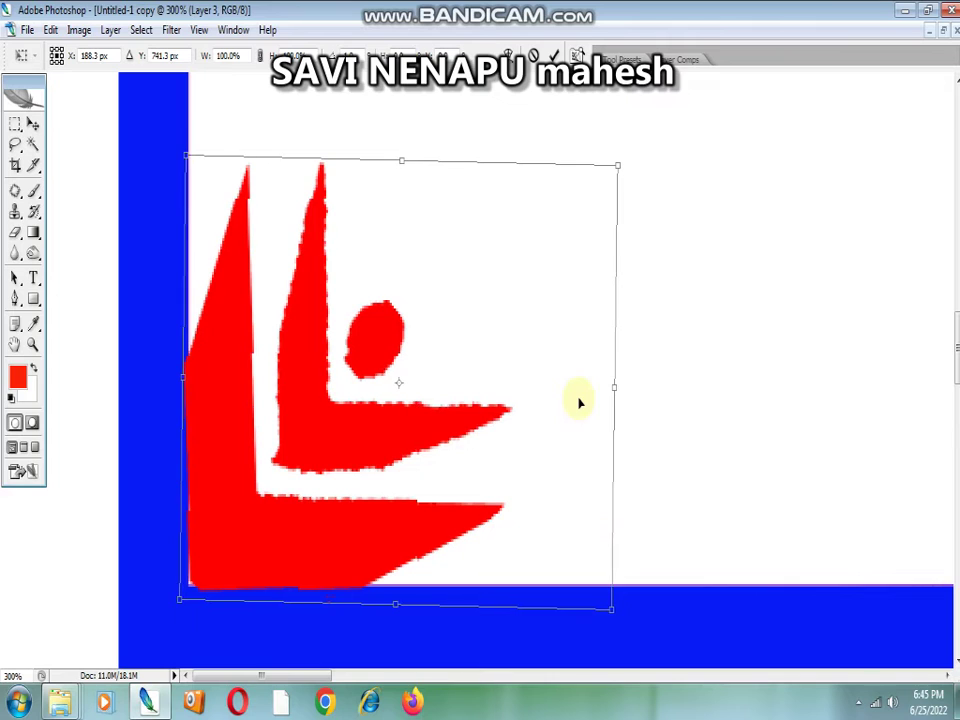
pyautogui.moveTo(580, 402); pyautogui.dragTo(578, 402)
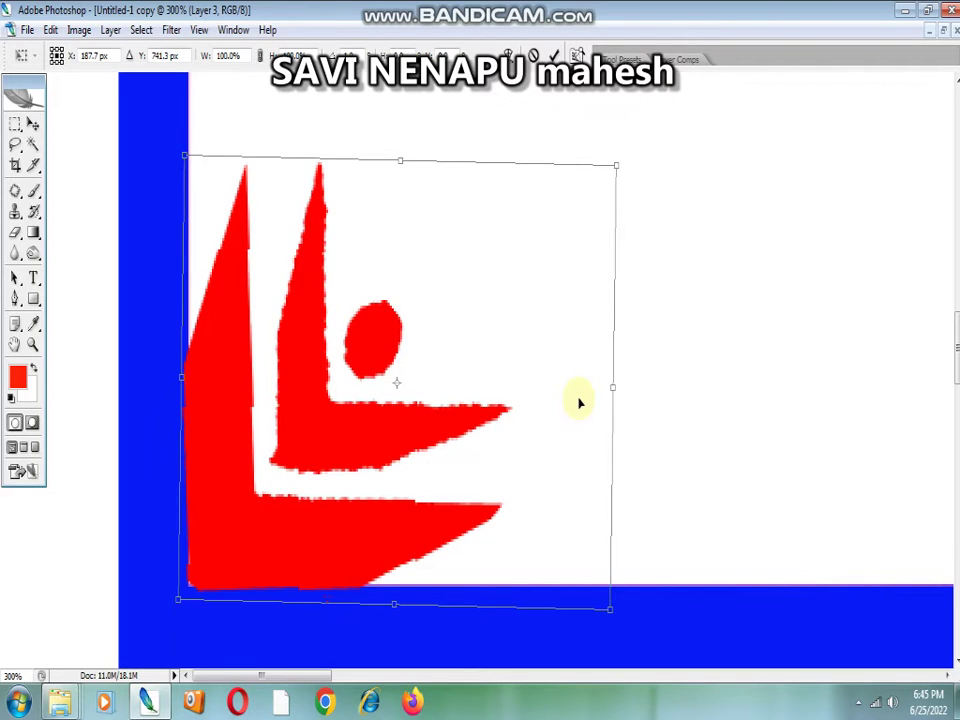
pyautogui.press('Return')
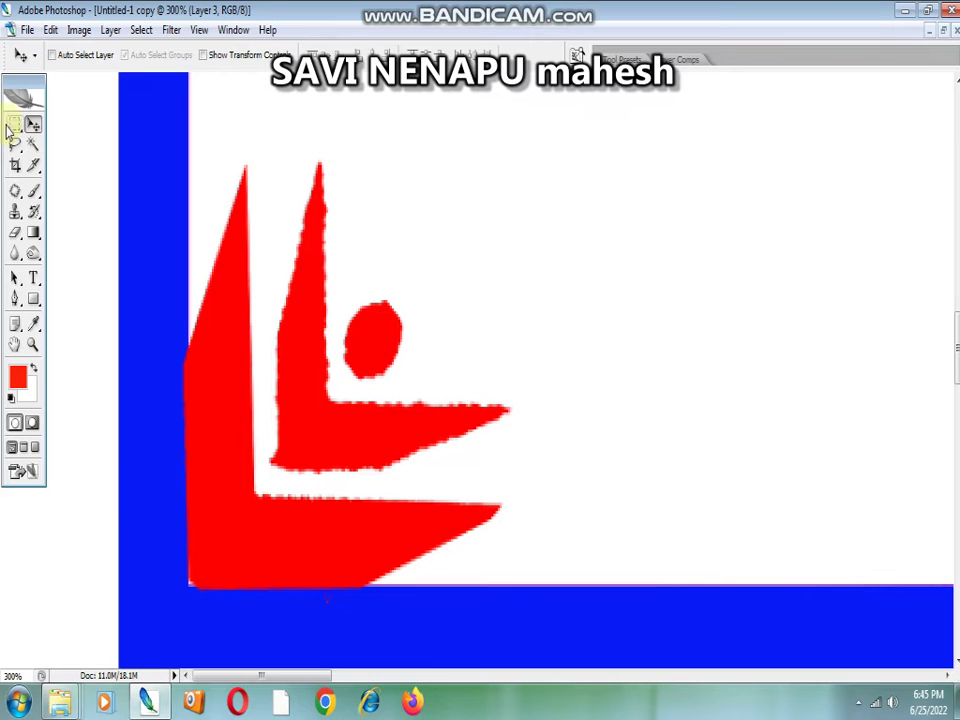
# - Make and clear trial marquee selections along the bottom bar and the logo's left edge
pyautogui.click(15, 124)
pyautogui.moveTo(181, 585)
pyautogui.mouseDown()
pyautogui.moveTo(330, 626)
pyautogui.moveTo(388, 631)
pyautogui.mouseUp()
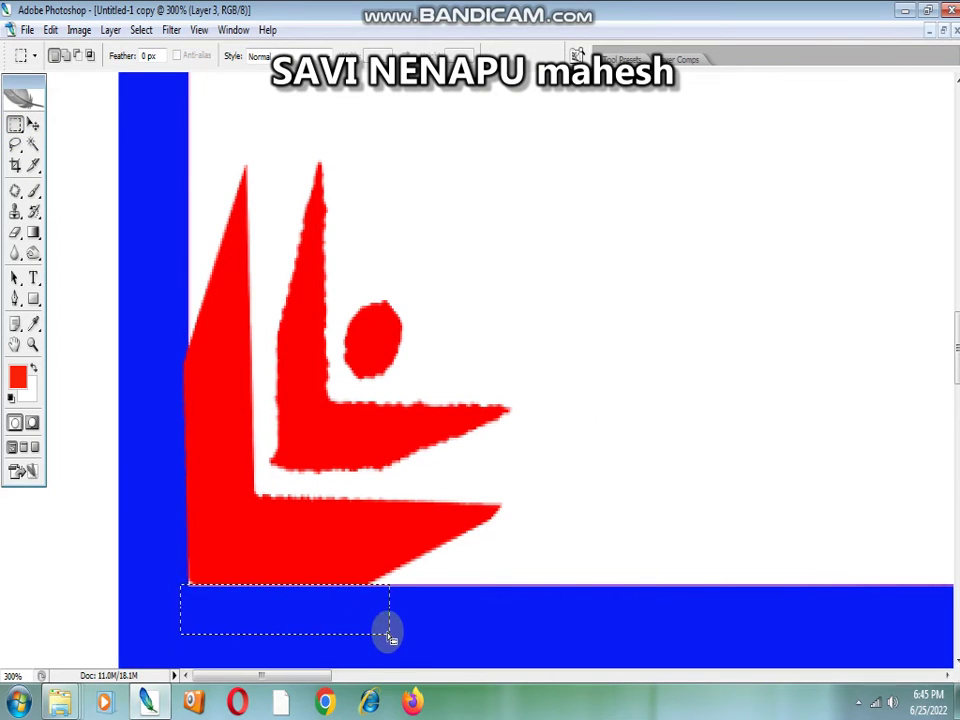
pyautogui.moveTo(174, 300); pyautogui.dragTo(185, 633)
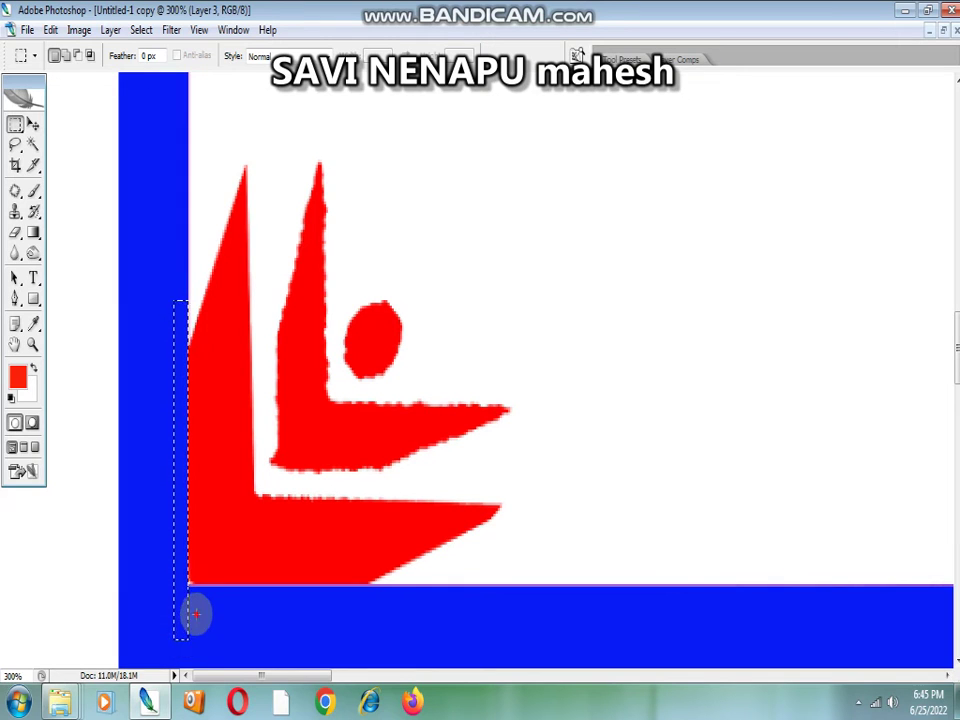
pyautogui.click(204, 620)
# - Zoom out to 50% to show the whole four-frame layout
pyautogui.scroll(3, 205, 620)
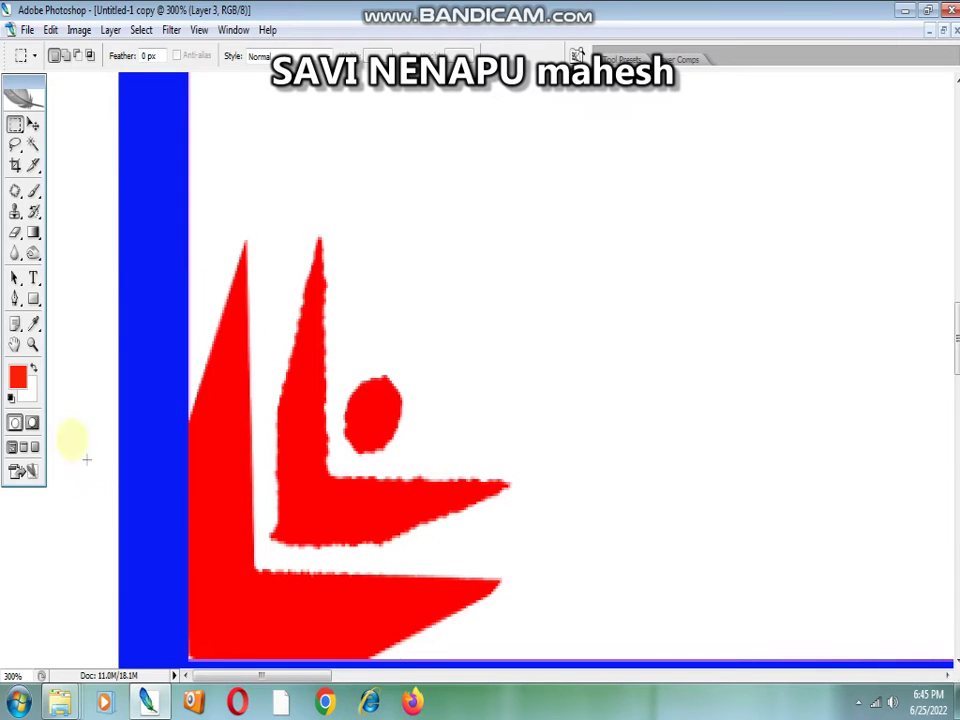
pyautogui.click(33, 344)
pyautogui.click(67, 60)
pyautogui.click(551, 468)
pyautogui.doubleClick(474, 373)
pyautogui.click(452, 373)
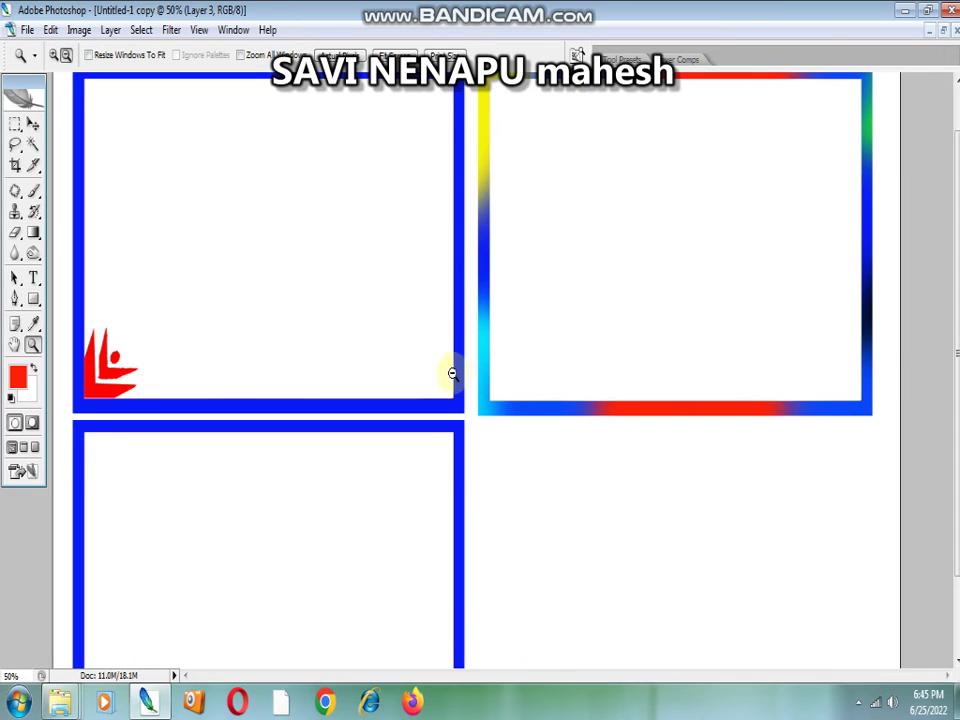
# - Duplicate the red logo, rotate the copy about 90° and fit it in the frame's top-left corner
pyautogui.scroll(1, 400, 375)
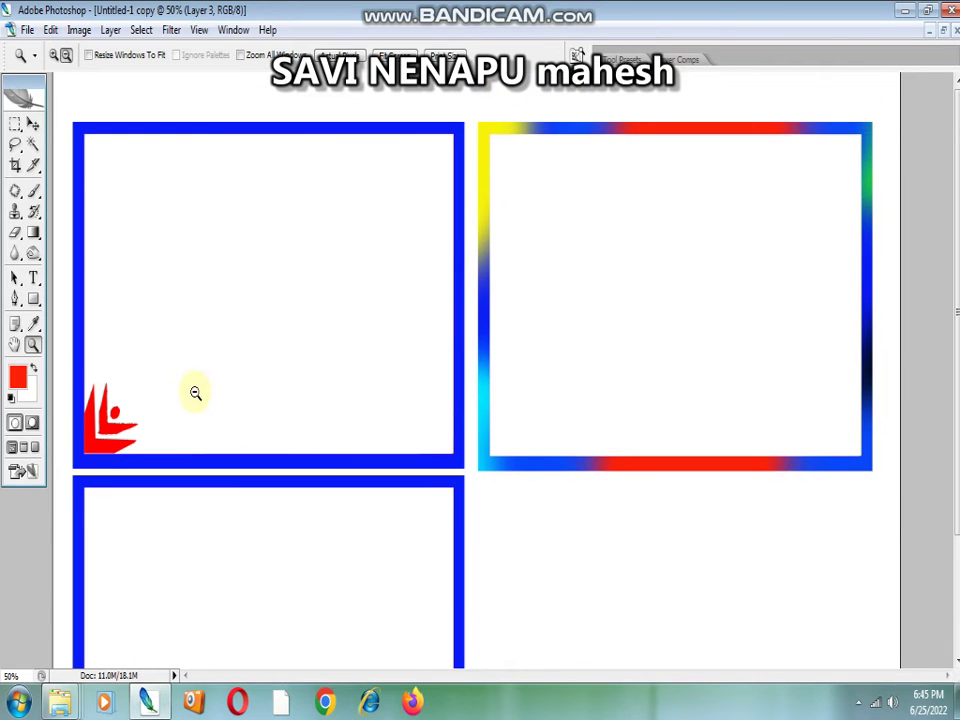
pyautogui.click(33, 122)
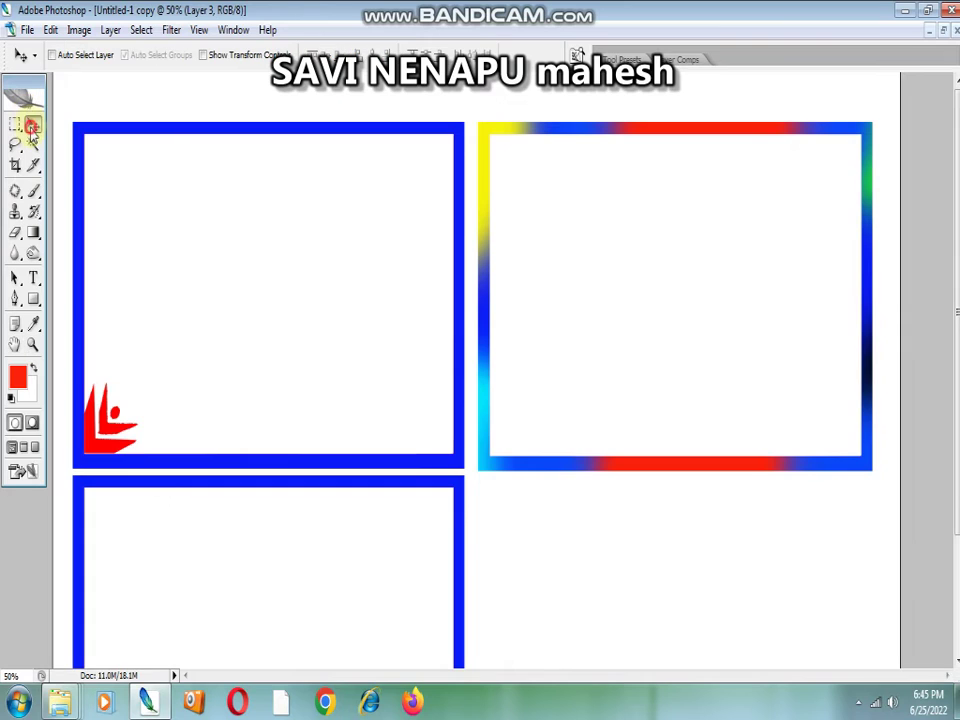
pyautogui.rightClick(94, 443)
pyautogui.click(128, 451)
pyautogui.moveTo(112, 437); pyautogui.dragTo(168, 262)
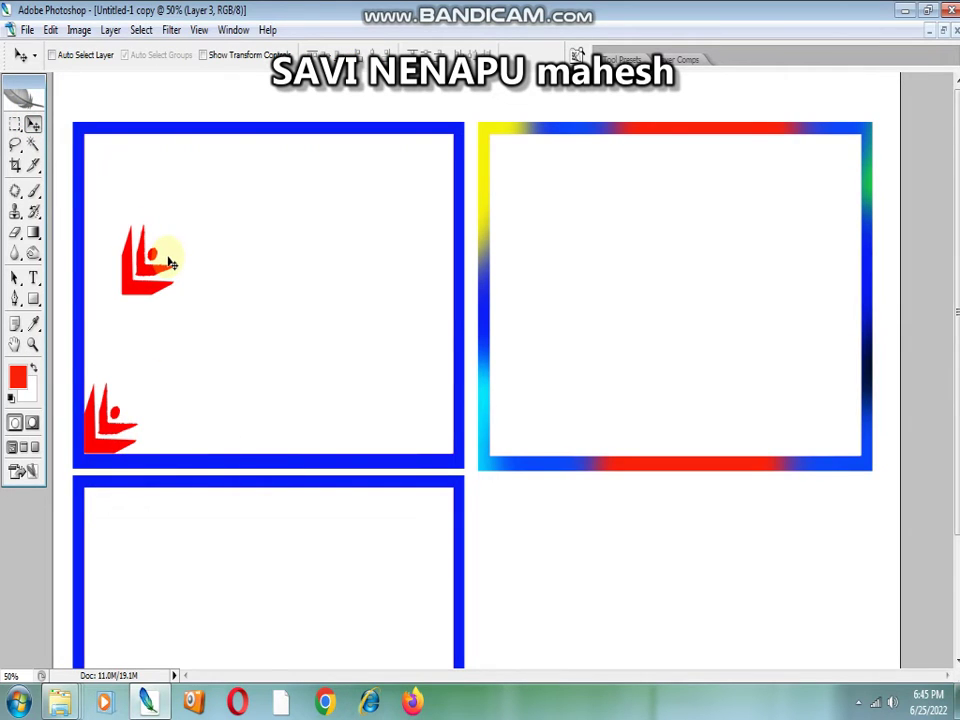
pyautogui.hotkey('ctrl', 't')
pyautogui.moveTo(231, 229)
pyautogui.mouseDown()
pyautogui.moveTo(253, 429)
pyautogui.moveTo(193, 465)
pyautogui.mouseUp()
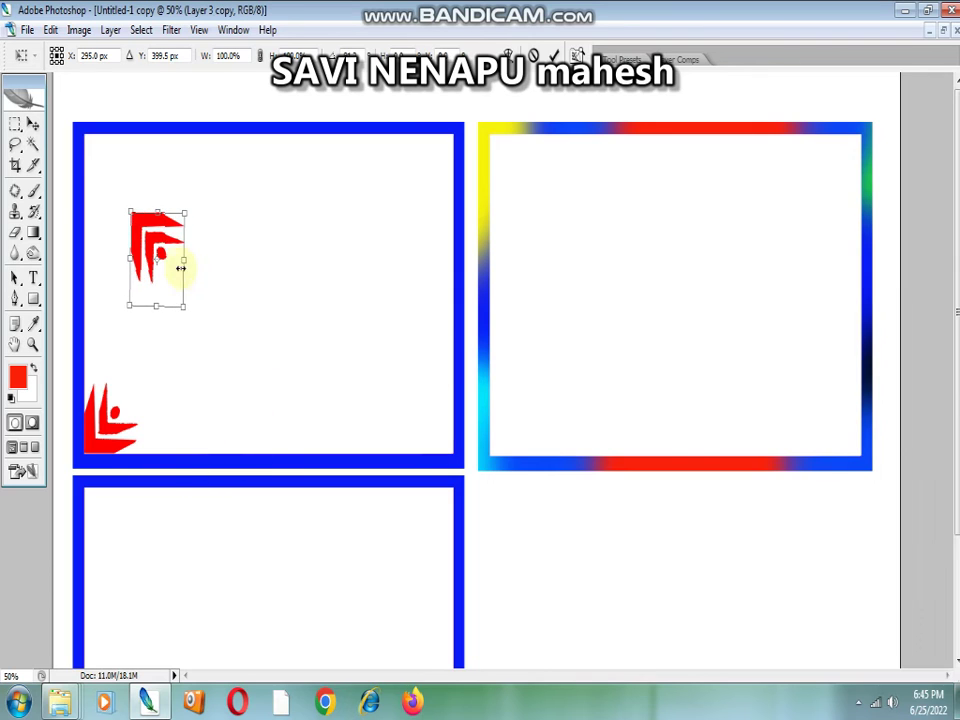
pyautogui.moveTo(161, 252); pyautogui.dragTo(116, 173)
pyautogui.press('Left')
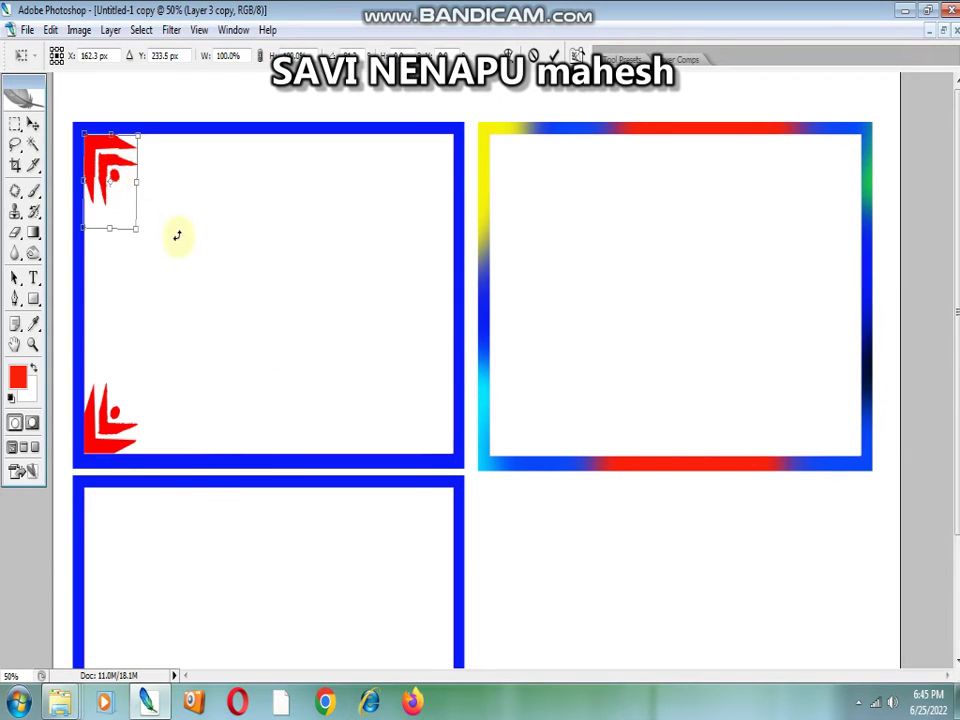
pyautogui.press('Return')
# - Duplicate the top-left logo, rotate it to point right and nudge it into the top-right corner
pyautogui.rightClick(91, 151)
pyautogui.click(128, 160)
pyautogui.moveTo(112, 152); pyautogui.dragTo(315, 224)
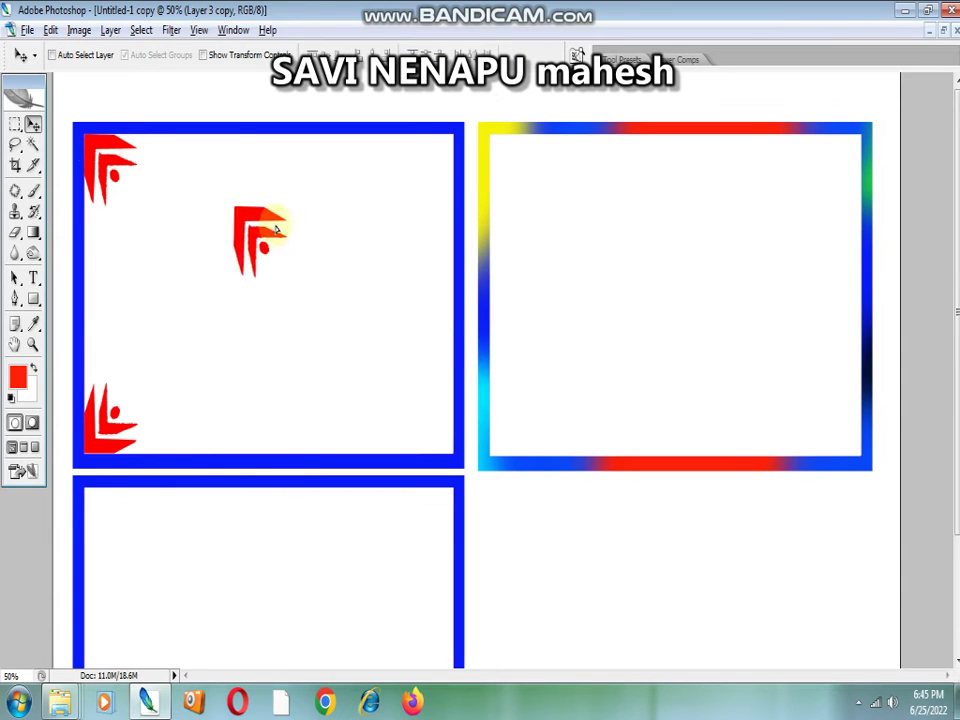
pyautogui.hotkey('ctrl', 't')
pyautogui.moveTo(375, 216)
pyautogui.mouseDown()
pyautogui.moveTo(349, 377)
pyautogui.moveTo(332, 378)
pyautogui.mouseUp()
pyautogui.moveTo(331, 256)
pyautogui.mouseDown()
pyautogui.moveTo(432, 172)
pyautogui.moveTo(438, 178)
pyautogui.mouseUp()
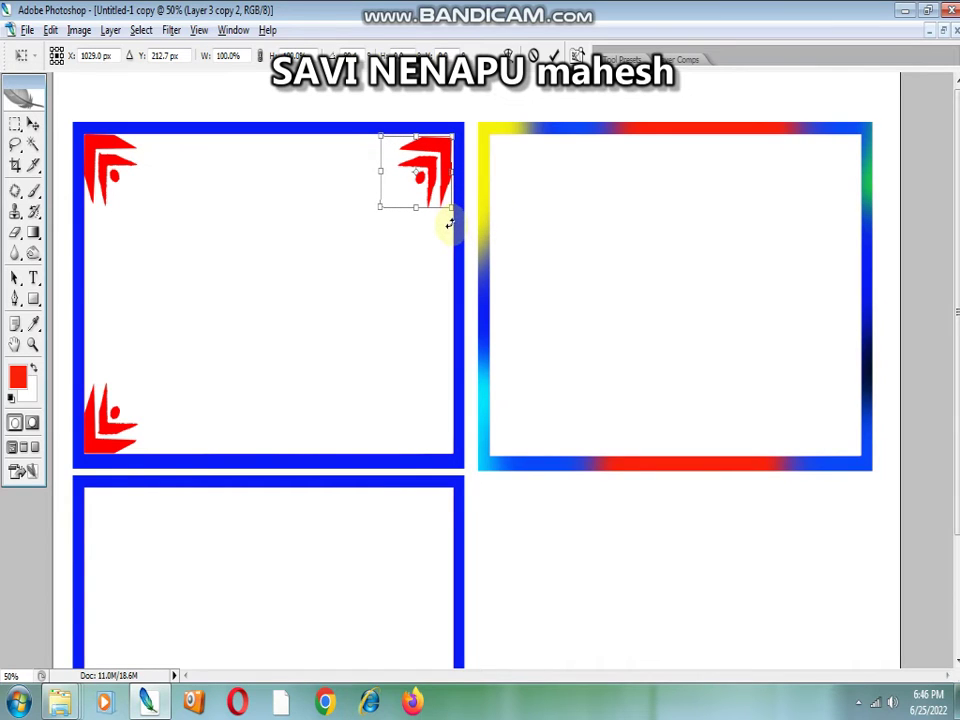
pyautogui.press('Up')
pyautogui.press('Up')
pyautogui.press('Up')
pyautogui.press('Right')
pyautogui.press('Right')
pyautogui.press('Right')
pyautogui.press('Right')
pyautogui.press('Right')
pyautogui.press('Right')
pyautogui.press('Up')
pyautogui.press('Up')
pyautogui.press('Return')
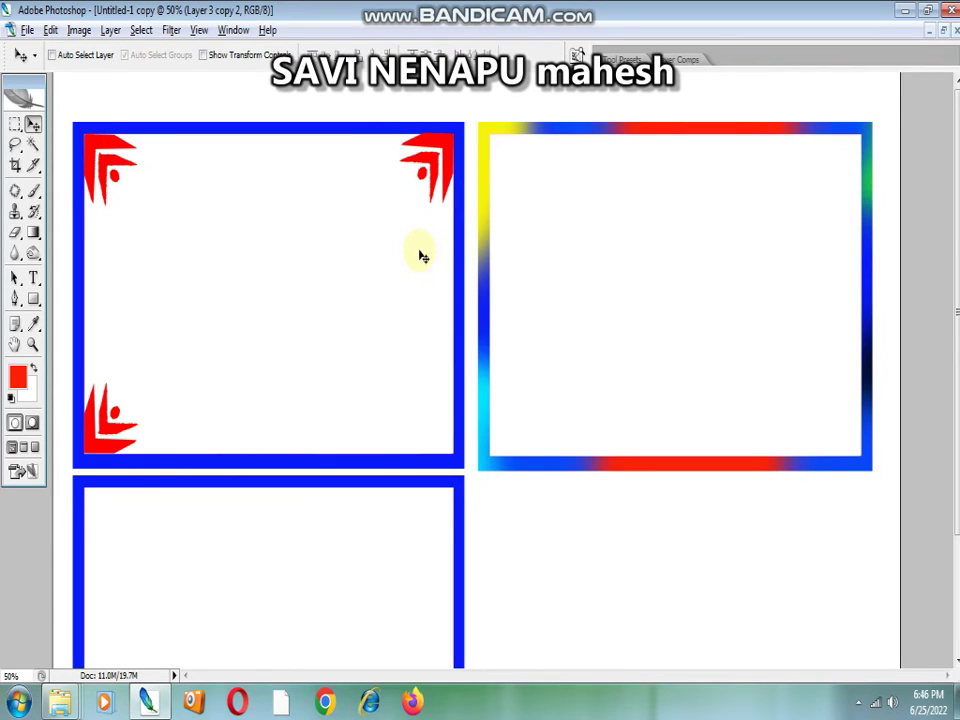
pyautogui.rightClick(95, 158)
# - Duplicate the top-left logo into the first frame and rotate it about 45 degrees toward the bottom-right
pyautogui.click(108, 168)
pyautogui.moveTo(107, 167)
pyautogui.mouseDown()
pyautogui.moveTo(208, 296)
pyautogui.moveTo(348, 395)
pyautogui.moveTo(355, 389)
pyautogui.mouseUp()
pyautogui.hotkey('ctrl', 't')
pyautogui.moveTo(401, 343)
pyautogui.mouseDown()
pyautogui.moveTo(184, 339)
pyautogui.moveTo(384, 556)
pyautogui.moveTo(358, 561)
pyautogui.mouseUp()
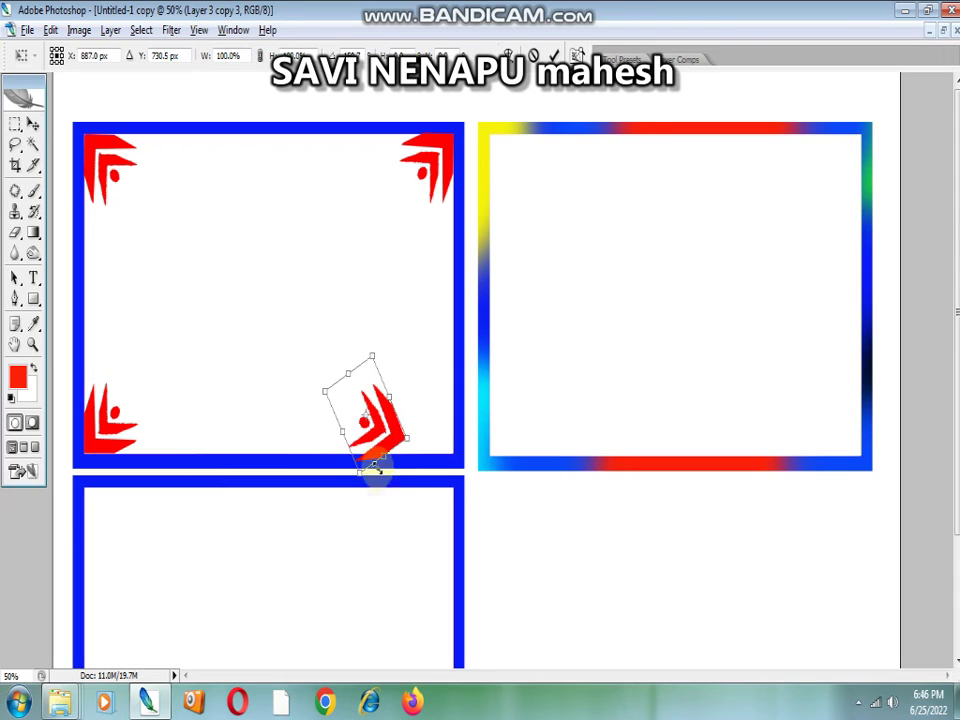
pyautogui.moveTo(371, 401); pyautogui.dragTo(408, 396)
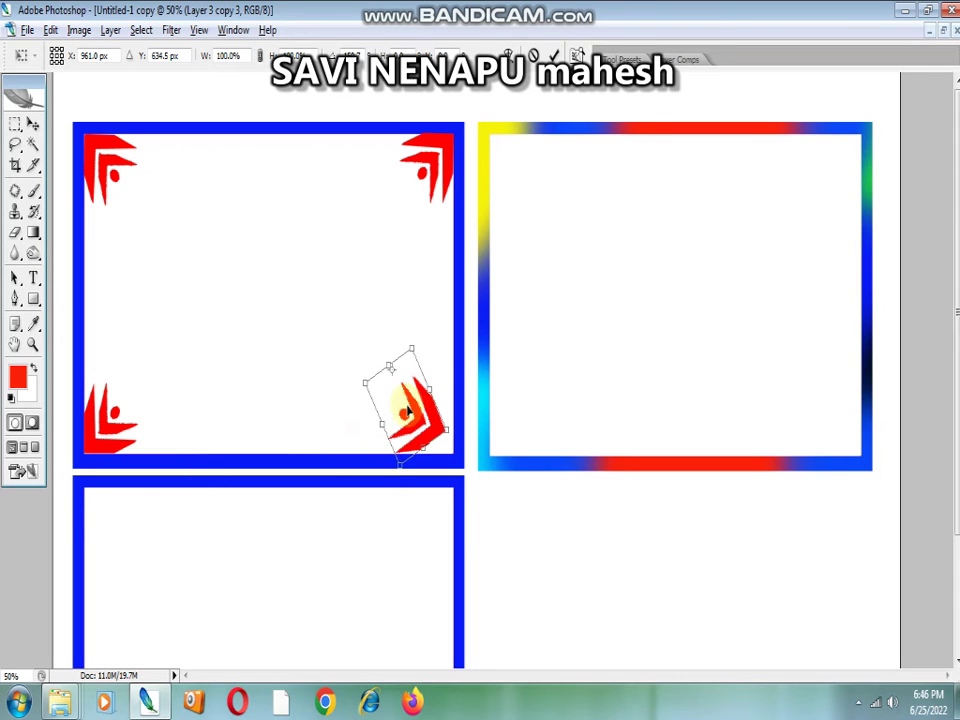
# - Level the logo upright, nudge it into the bottom-right corner, and commit the transform
pyautogui.moveTo(486, 416); pyautogui.dragTo(482, 414)
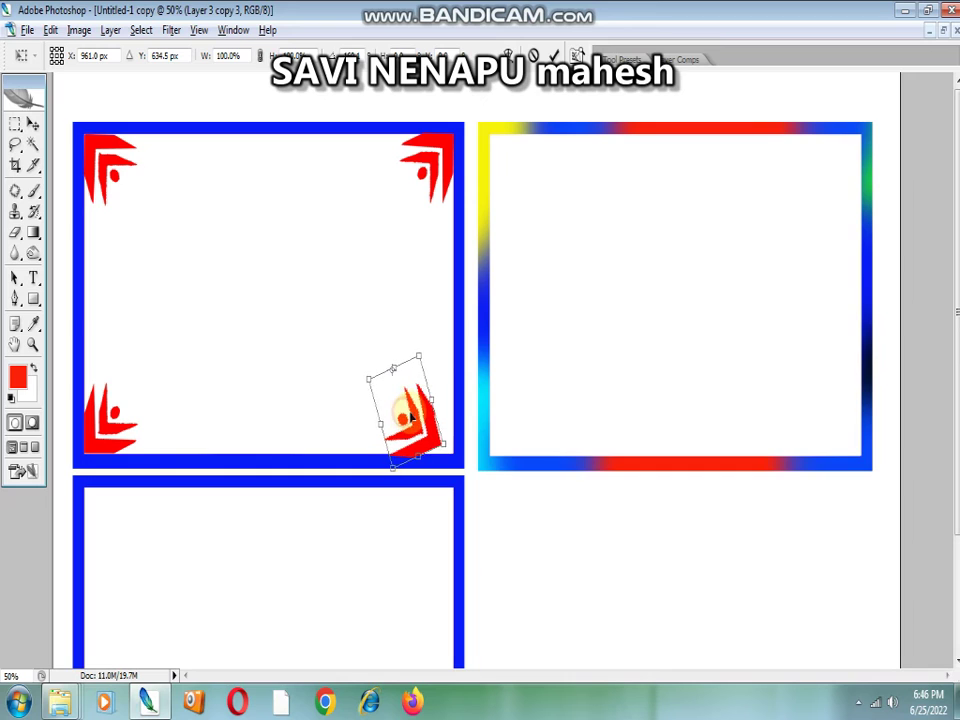
pyautogui.moveTo(482, 414)
pyautogui.mouseDown()
pyautogui.moveTo(420, 420)
pyautogui.moveTo(489, 424)
pyautogui.mouseUp()
pyautogui.moveTo(431, 428); pyautogui.dragTo(426, 416)
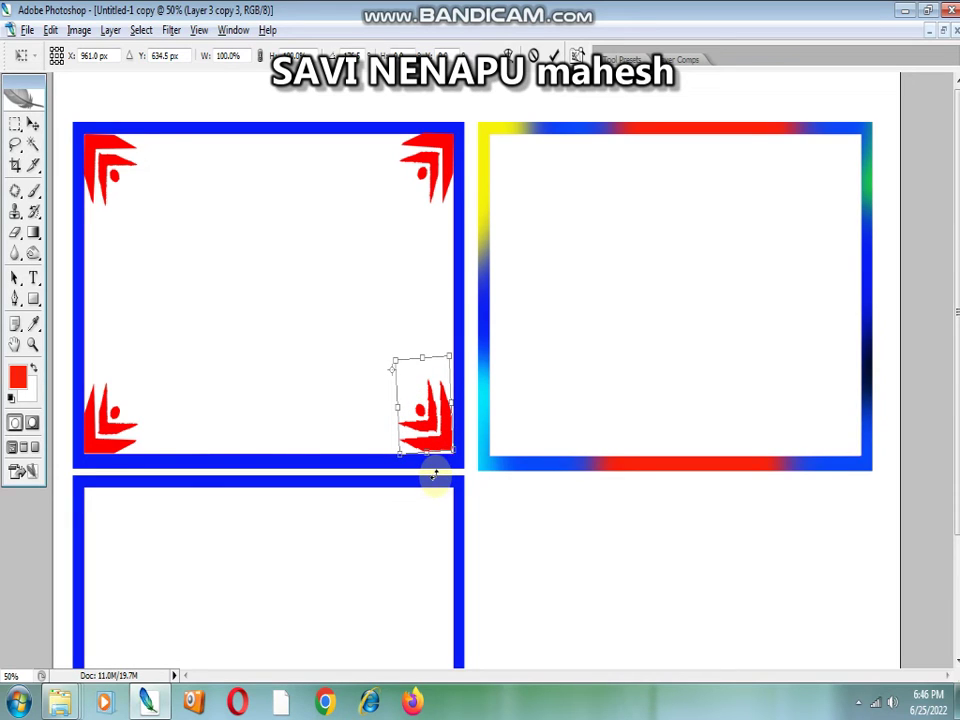
pyautogui.moveTo(484, 396); pyautogui.dragTo(488, 402)
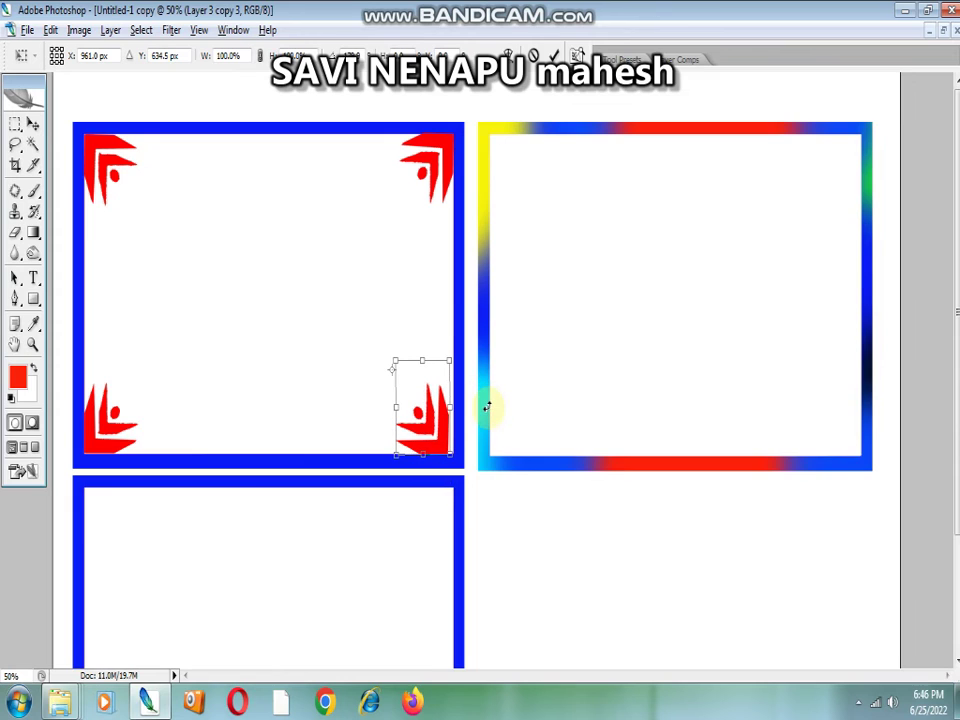
pyautogui.hotkey('shift', 'Right')
pyautogui.press('Up')
pyautogui.press('Up')
pyautogui.press('Up')
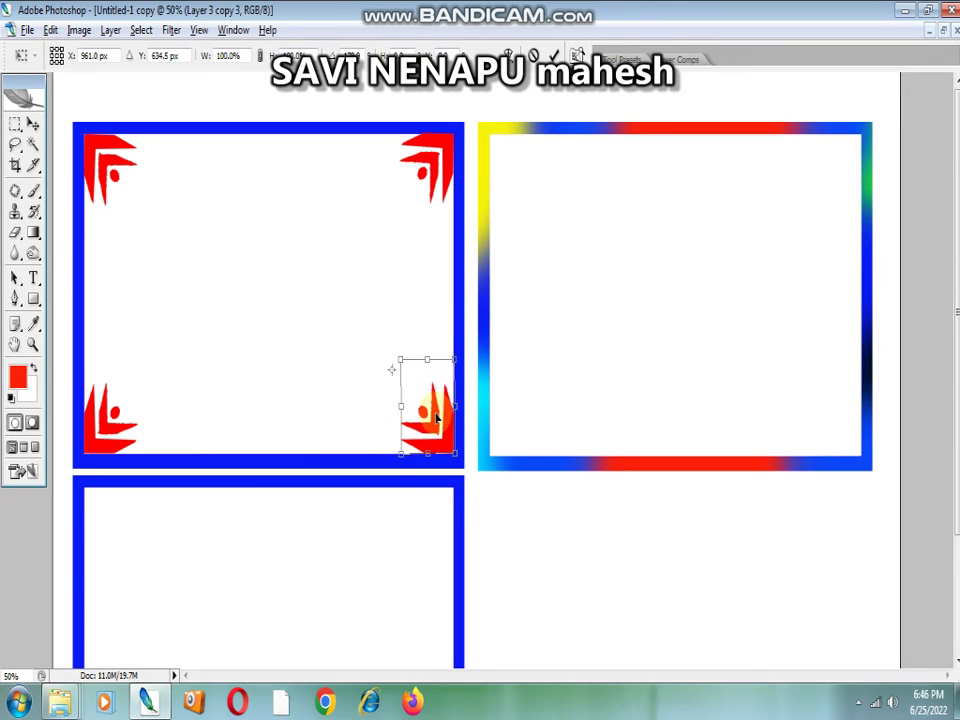
pyautogui.press('Down')
pyautogui.press('Return')
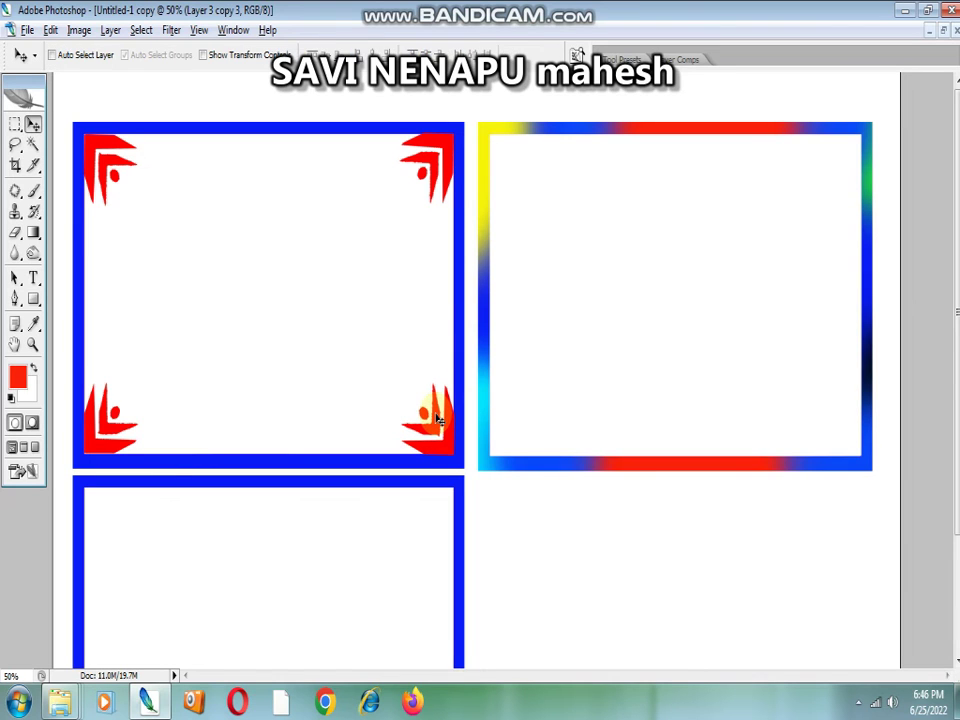
pyautogui.click(32, 346)
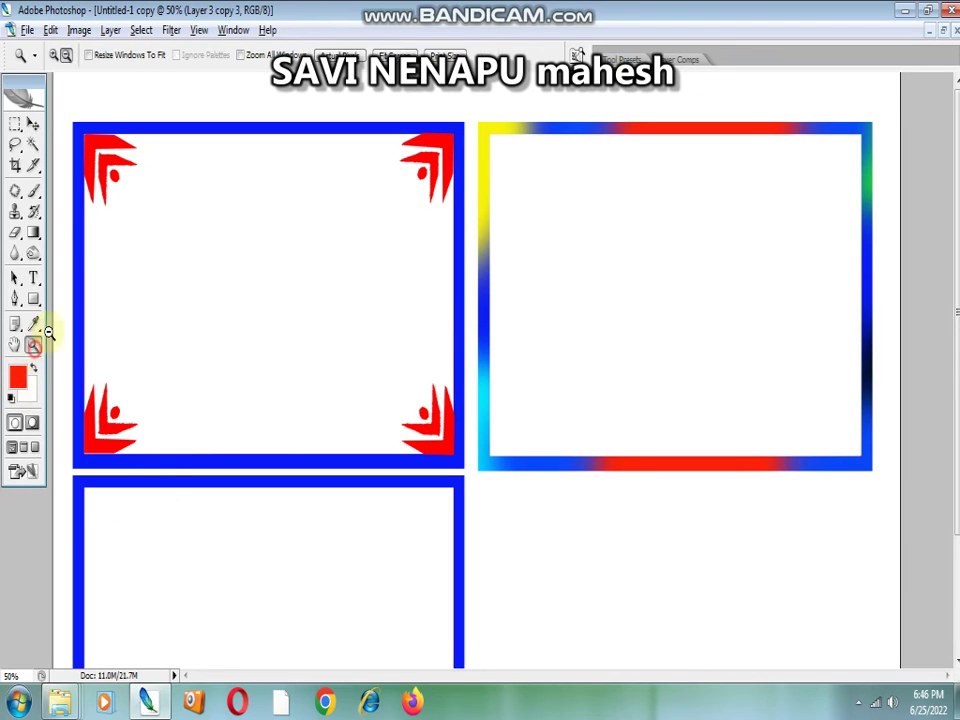
# - Select the Layer 1 copy frame and drag it to the right
pyautogui.click(414, 253)
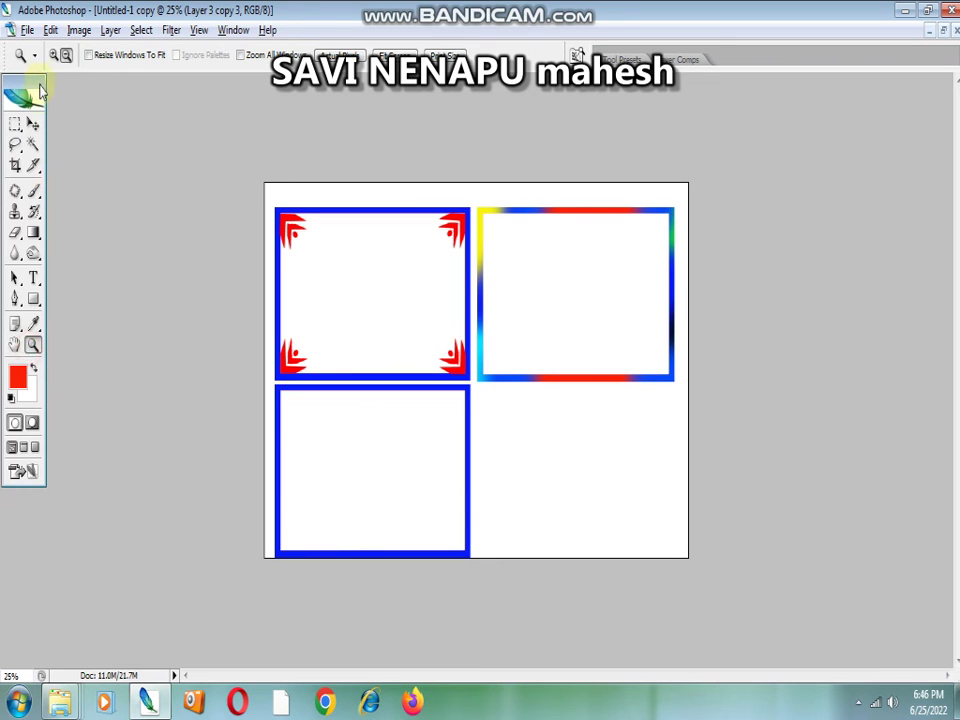
pyautogui.click(392, 403)
pyautogui.click(375, 420)
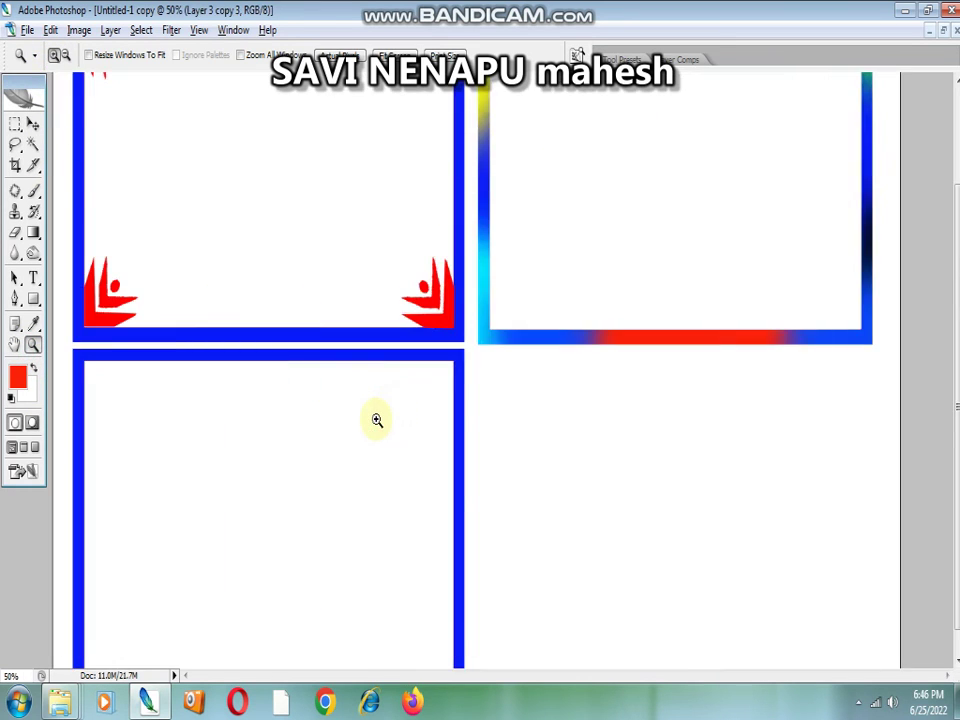
pyautogui.click(376, 420)
pyautogui.click(33, 124)
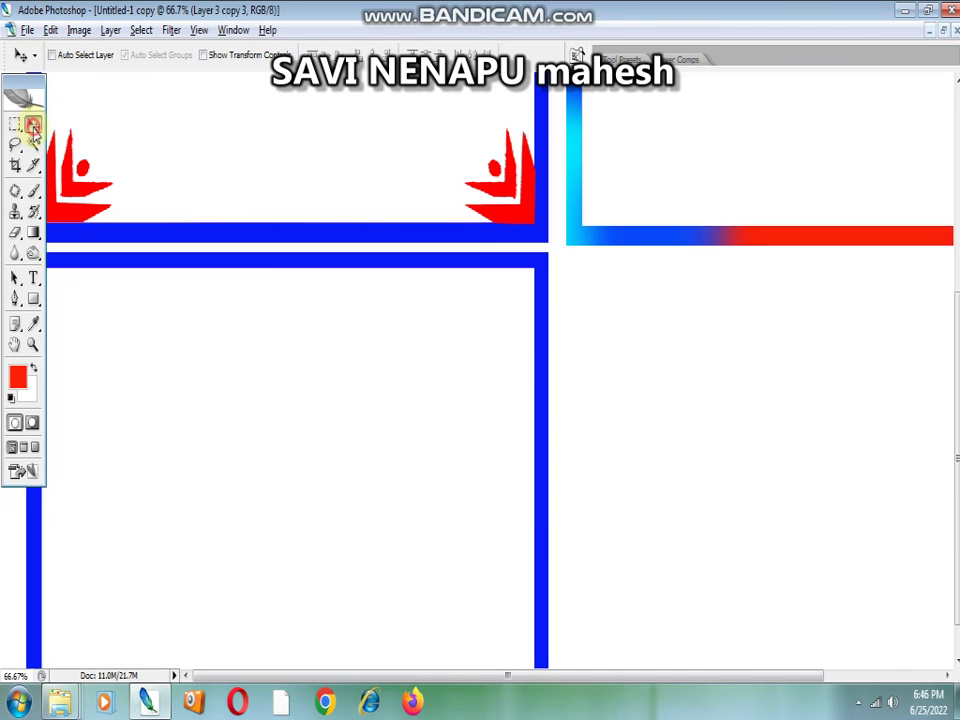
pyautogui.rightClick(547, 341)
pyautogui.click(562, 344)
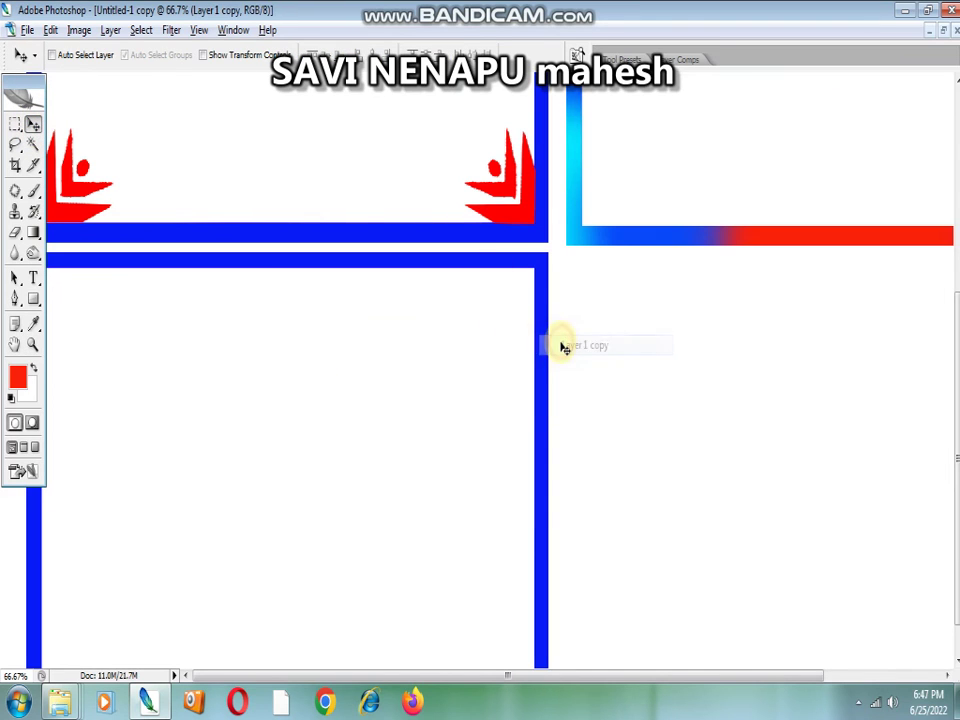
pyautogui.moveTo(550, 348); pyautogui.dragTo(840, 374)
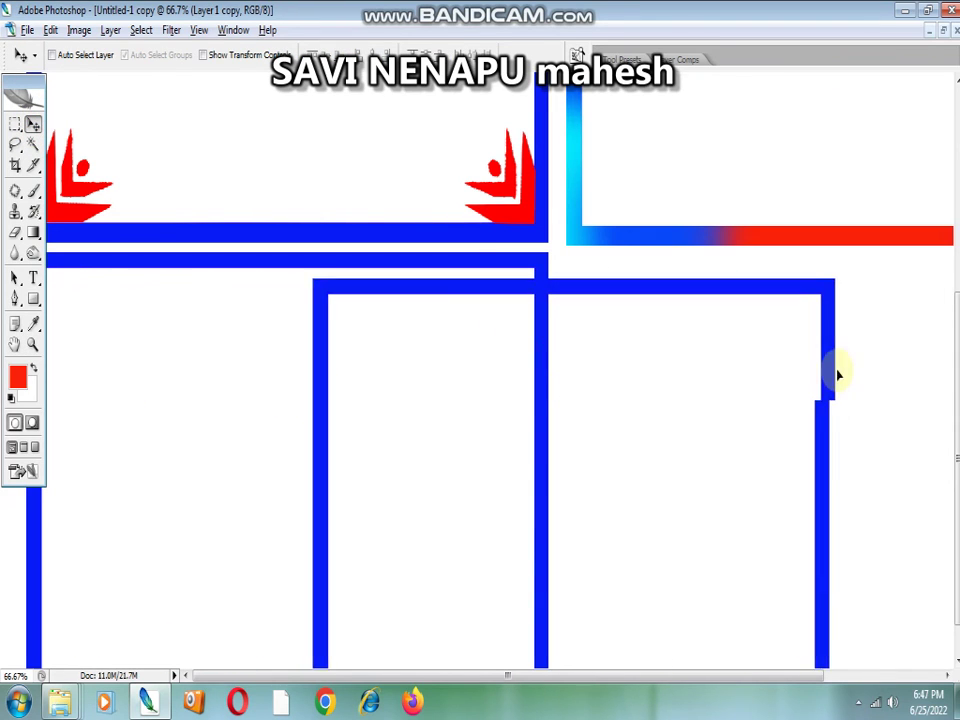
# - Align the copied blue frame into the lower-right slot of the two-by-two grid
pyautogui.click(34, 344)
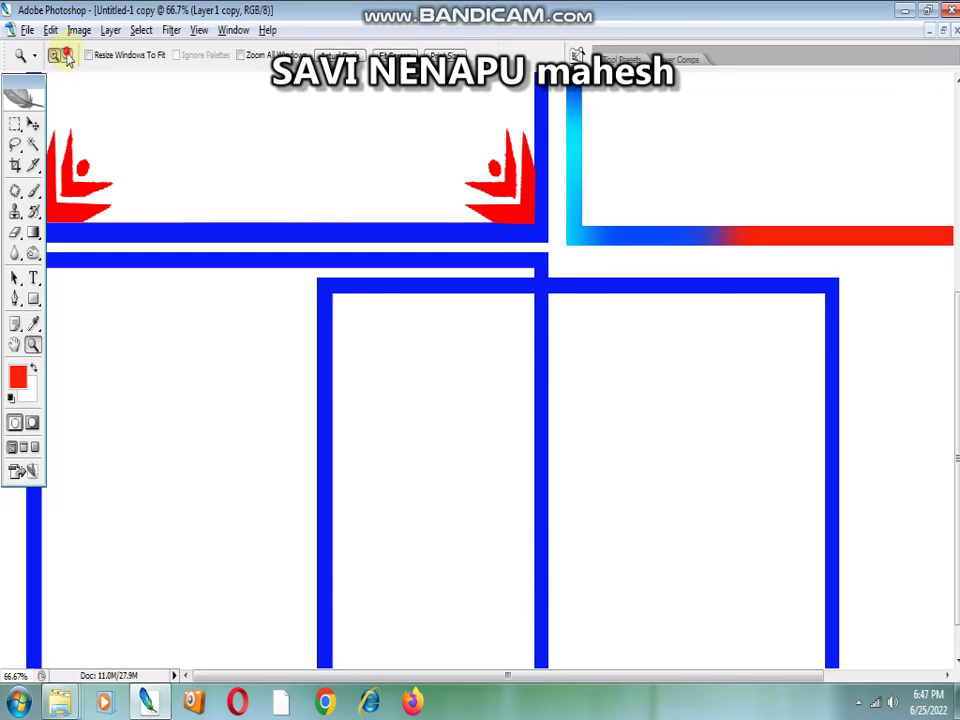
pyautogui.keyDown('alt'); pyautogui.click(572, 420); pyautogui.keyUp('alt')
pyautogui.keyDown('alt'); pyautogui.click(572, 422); pyautogui.keyUp('alt')
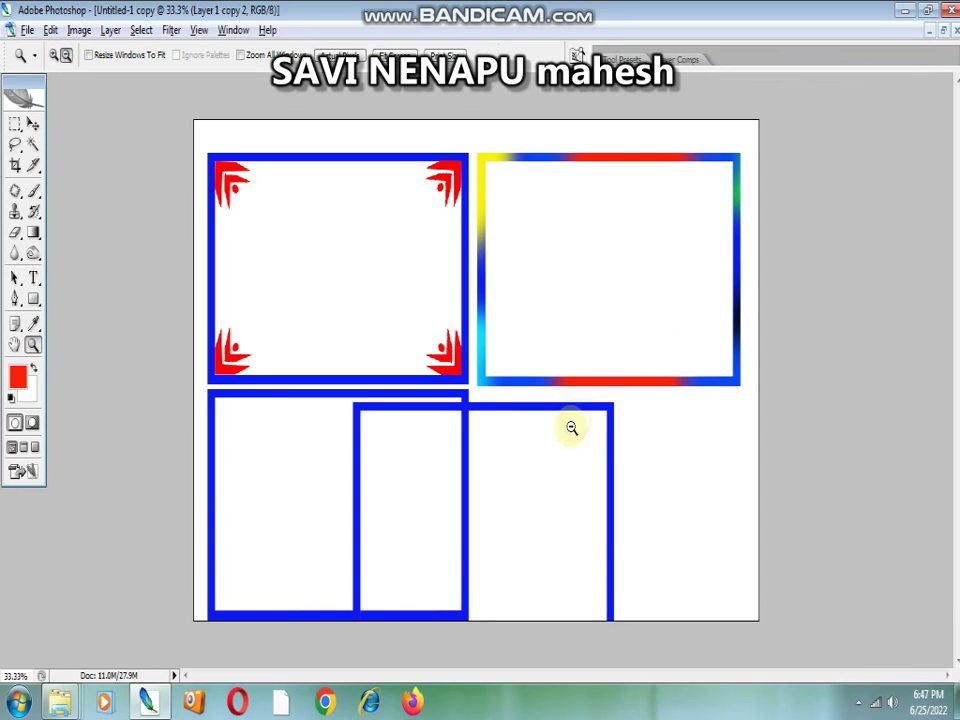
pyautogui.click(33, 124)
pyautogui.moveTo(495, 411); pyautogui.dragTo(614, 401)
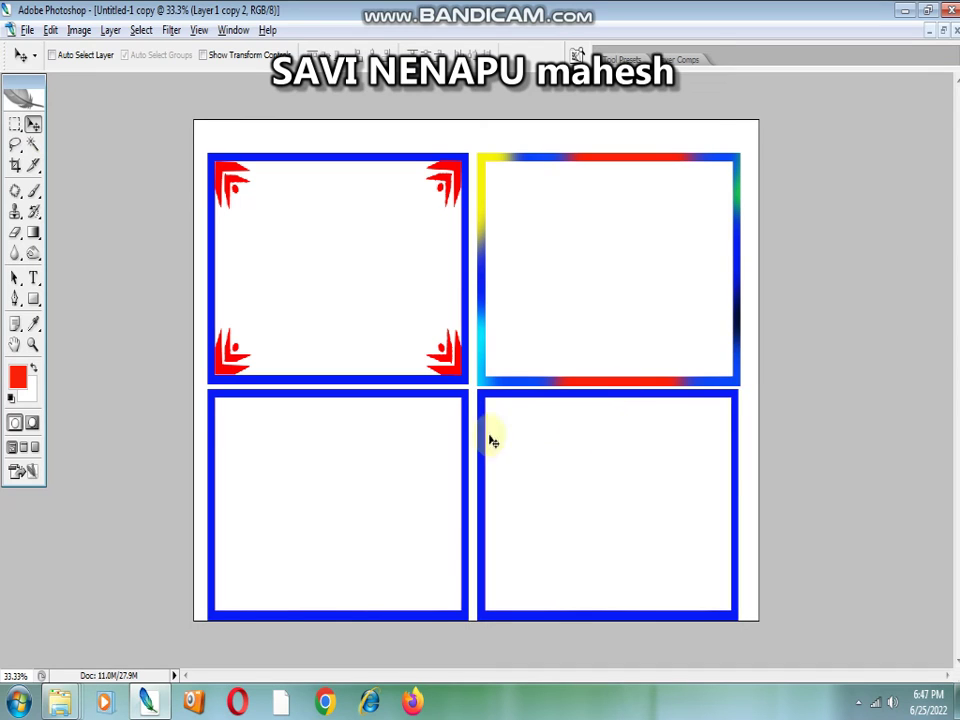
# - Magic Wand the lower-right blue frame, inspect it zoomed in, then deselect
pyautogui.click(33, 144)
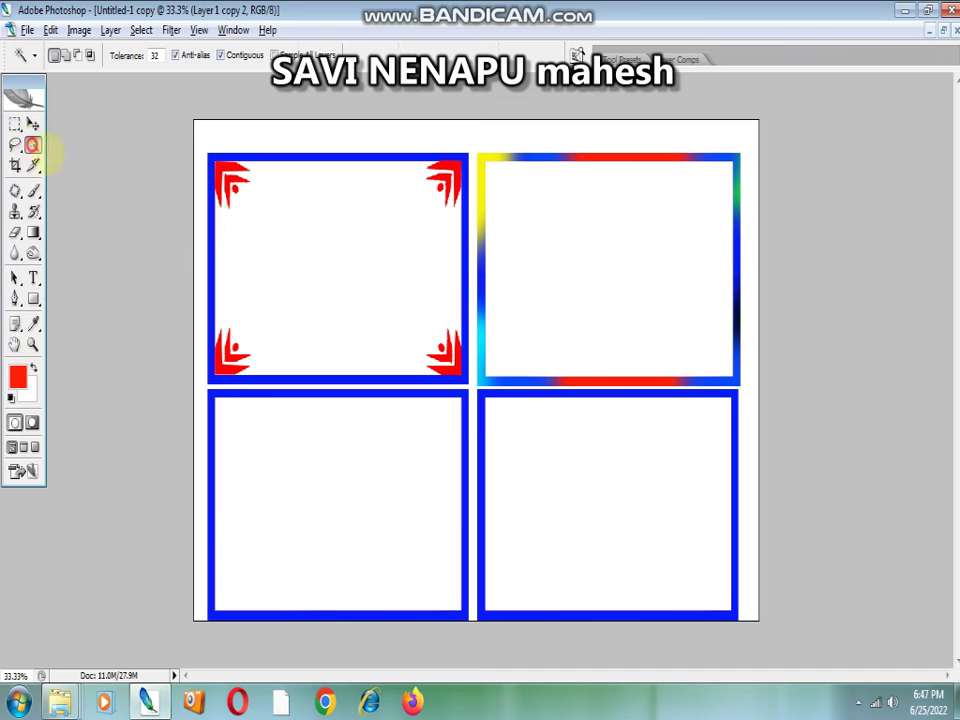
pyautogui.click(482, 460)
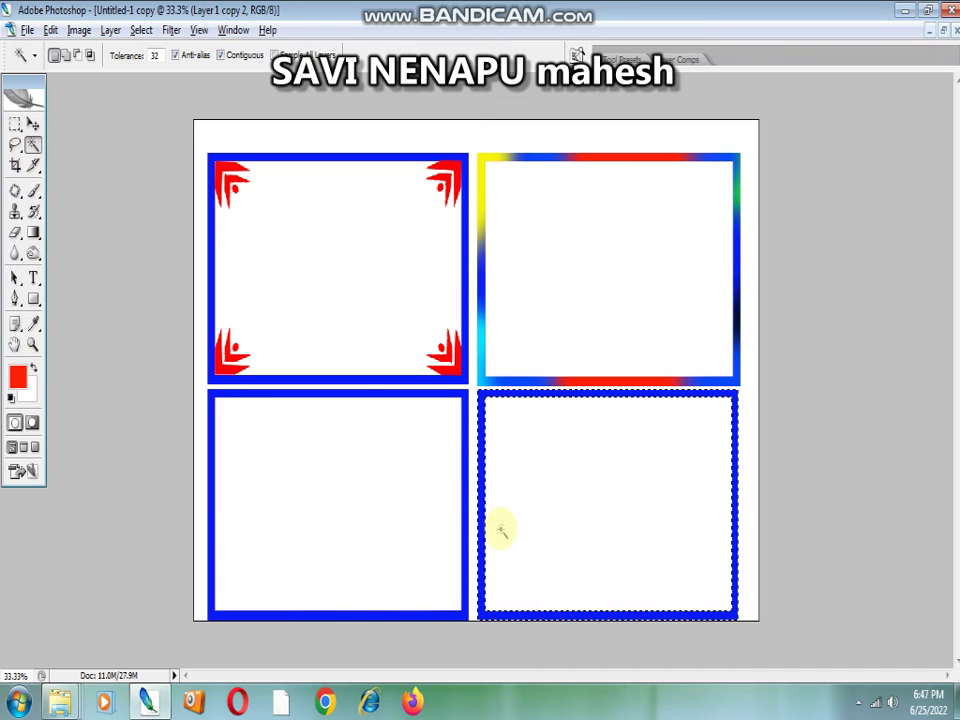
pyautogui.click(33, 344)
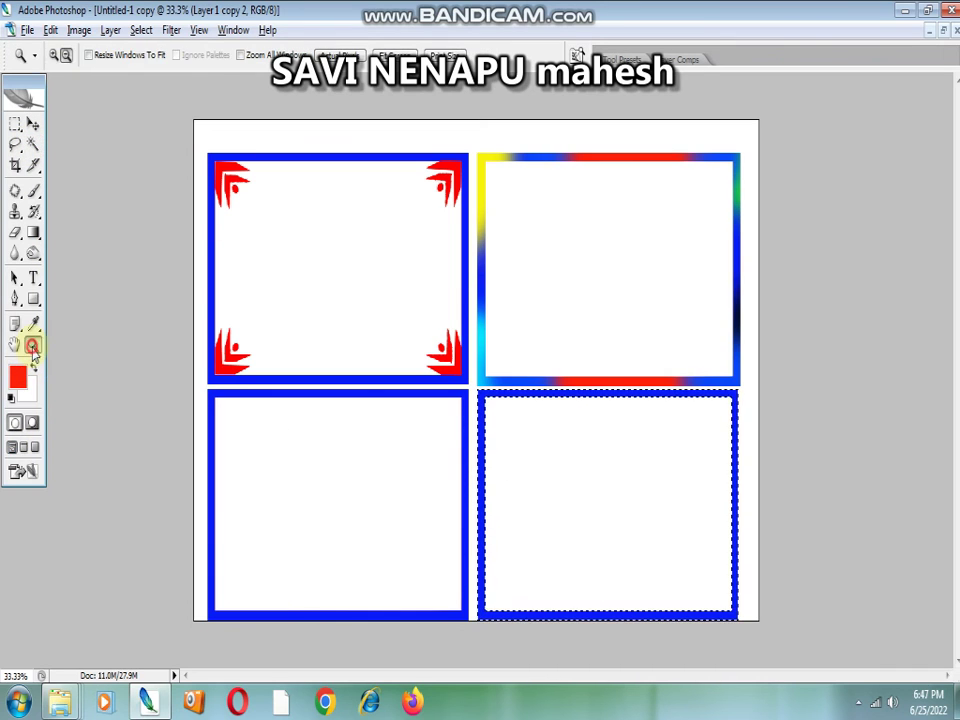
pyautogui.moveTo(332, 214); pyautogui.dragTo(754, 589)
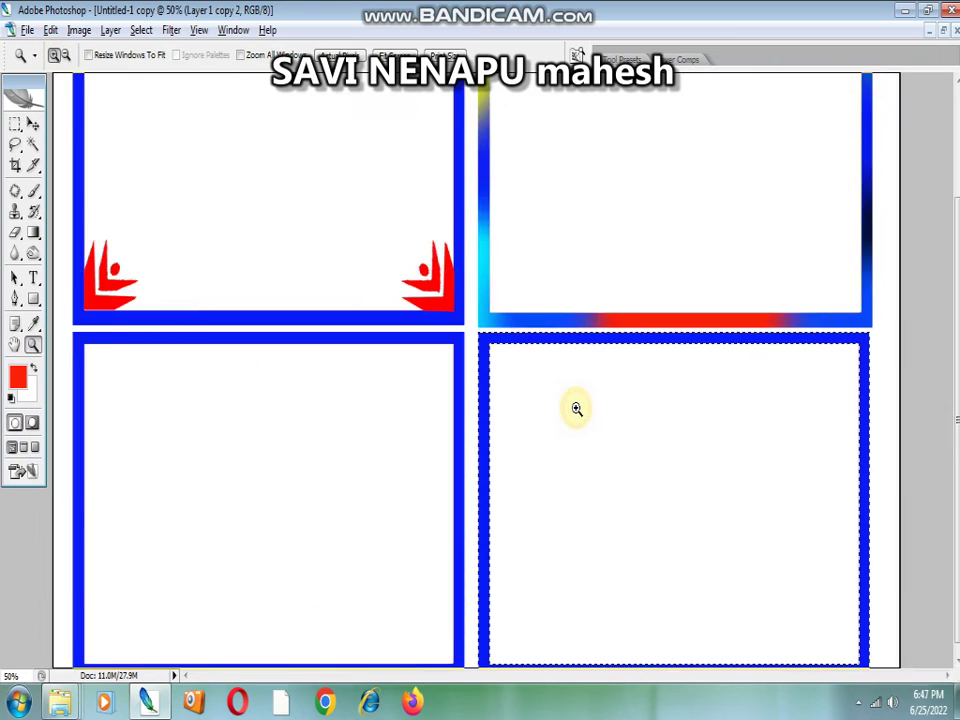
pyautogui.click(486, 399)
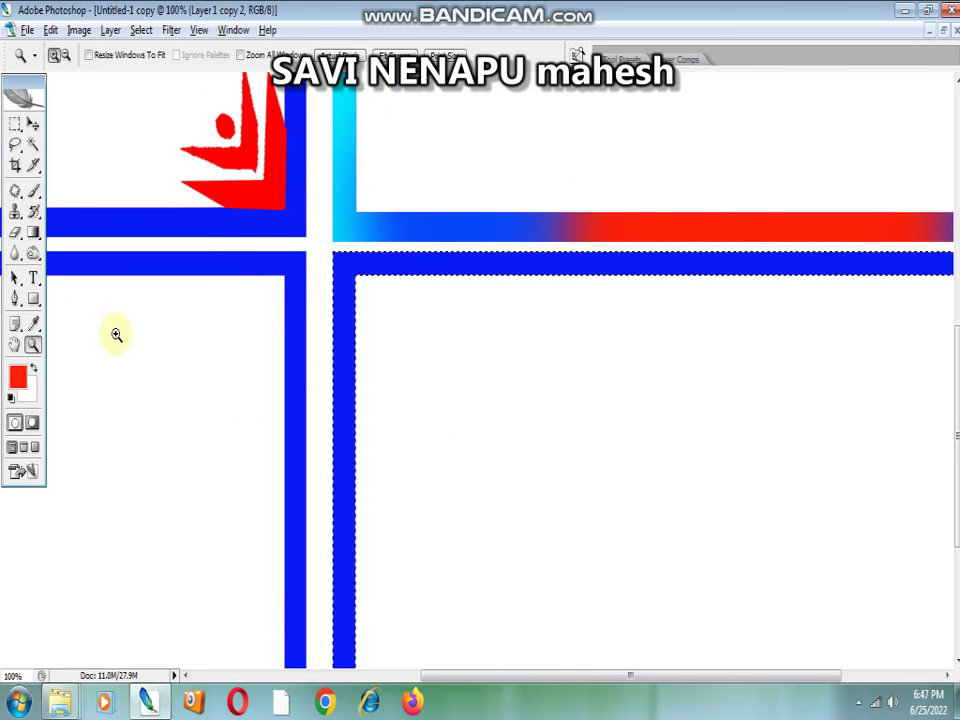
pyautogui.hotkey('ctrl', 'd')
# - Draw a thin single-row selection between the right frames and move it down along the lower-right frame
pyautogui.click(64, 55)
pyautogui.click(504, 345)
pyautogui.click(506, 346)
pyautogui.click(521, 454)
pyautogui.click(15, 123)
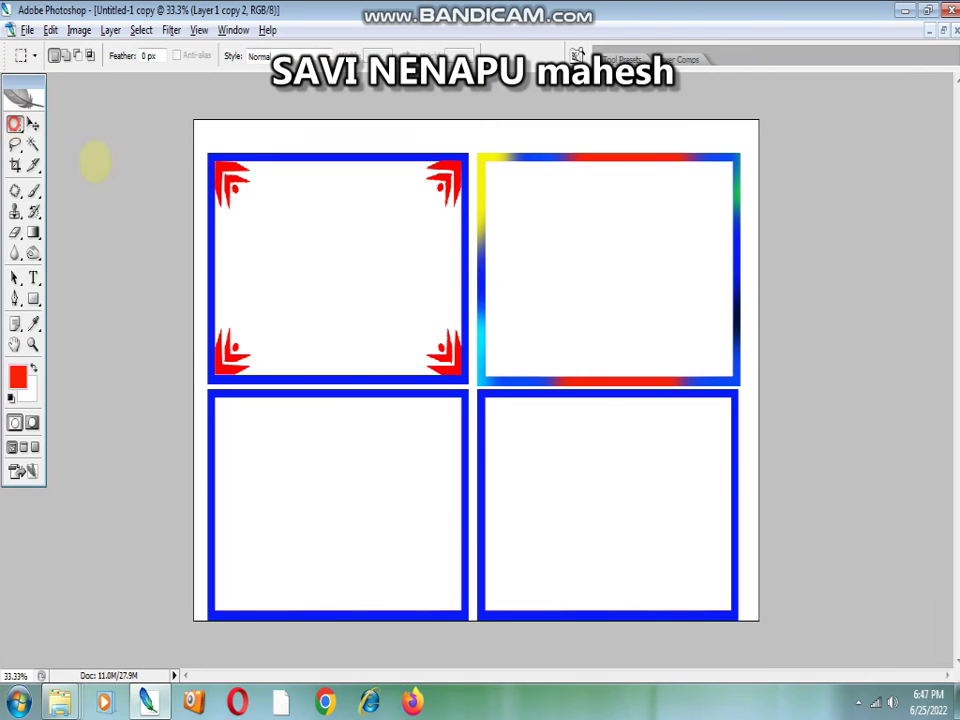
pyautogui.moveTo(466, 388); pyautogui.dragTo(737, 391)
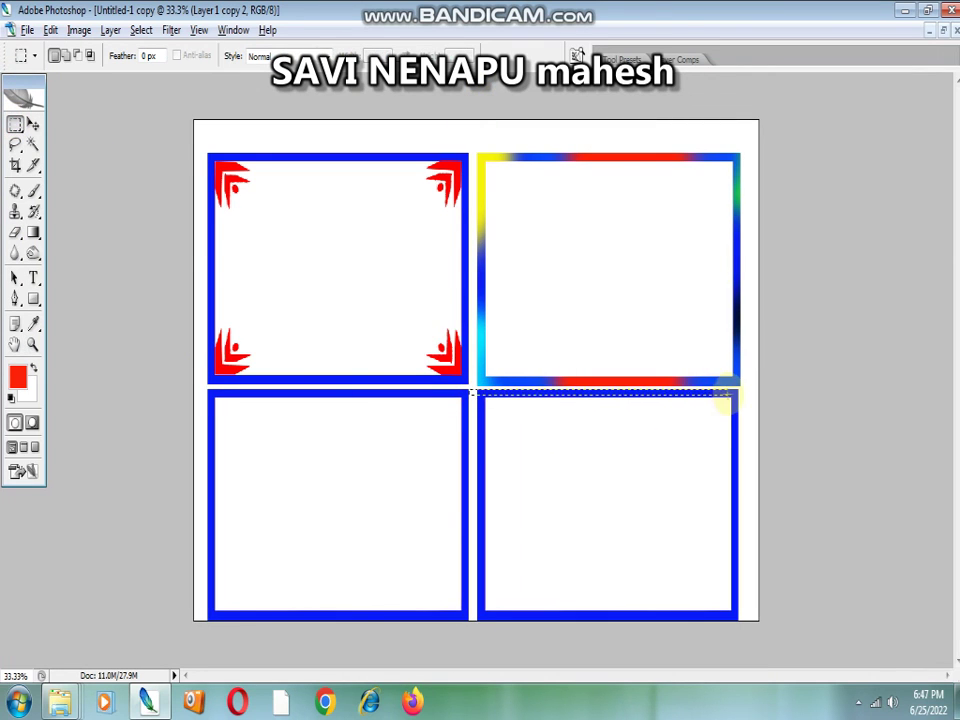
pyautogui.moveTo(737, 388); pyautogui.dragTo(740, 390)
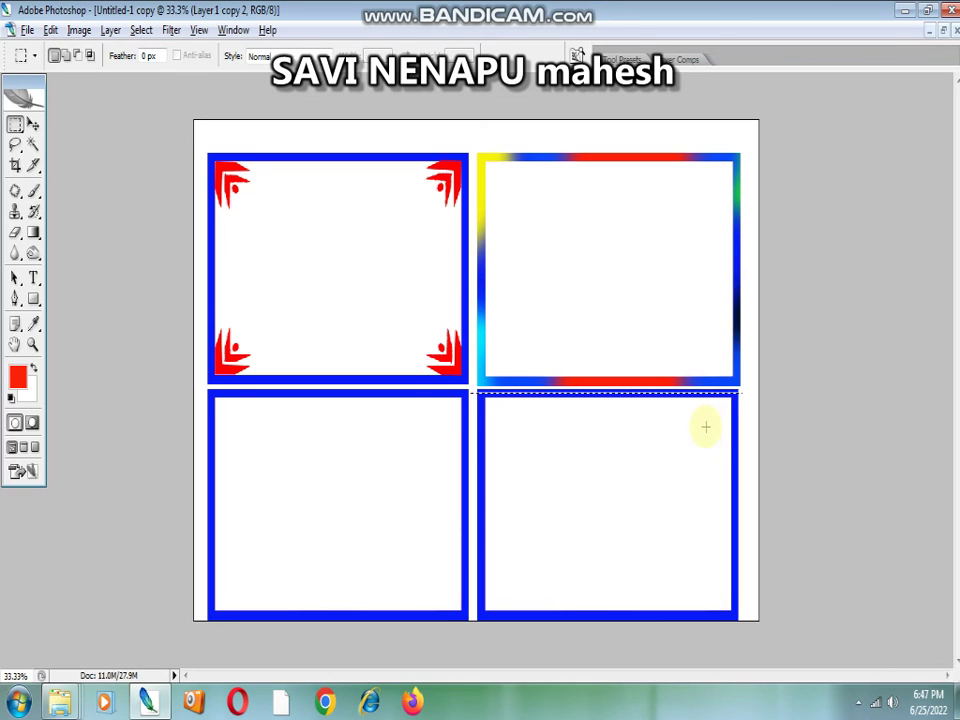
pyautogui.click(707, 435)
pyautogui.hotkey('shift', 'Down')
pyautogui.hotkey('shift', 'Down')
pyautogui.hotkey('shift', 'Down')
pyautogui.hotkey('shift', 'Down')
pyautogui.hotkey('shift', 'Down')
pyautogui.hotkey('shift', 'Down')
pyautogui.hotkey('shift', 'Down')
pyautogui.hotkey('shift', 'Down')
pyautogui.hotkey('shift', 'Down')
pyautogui.hotkey('shift', 'Down')
pyautogui.hotkey('shift', 'Down')
pyautogui.hotkey('shift', 'Down')
pyautogui.hotkey('shift', 'Down')
pyautogui.hotkey('shift', 'Down')
pyautogui.hotkey('shift', 'Down')
pyautogui.hotkey('shift', 'Down')
pyautogui.hotkey('shift', 'Down')
pyautogui.hotkey('shift', 'Down')
pyautogui.hotkey('shift', 'Down')
pyautogui.hotkey('shift', 'Down')
pyautogui.hotkey('shift', 'Down')
pyautogui.hotkey('shift', 'Down')
pyautogui.hotkey('shift', 'Down')
pyautogui.hotkey('shift', 'Down')
pyautogui.hotkey('shift', 'Down')
pyautogui.hotkey('shift', 'Down')
pyautogui.hotkey('shift', 'Down')
pyautogui.hotkey('shift', 'Down')
pyautogui.hotkey('shift', 'Down')
pyautogui.hotkey('shift', 'Down')
pyautogui.hotkey('shift', 'Down')
pyautogui.hotkey('shift', 'Down')
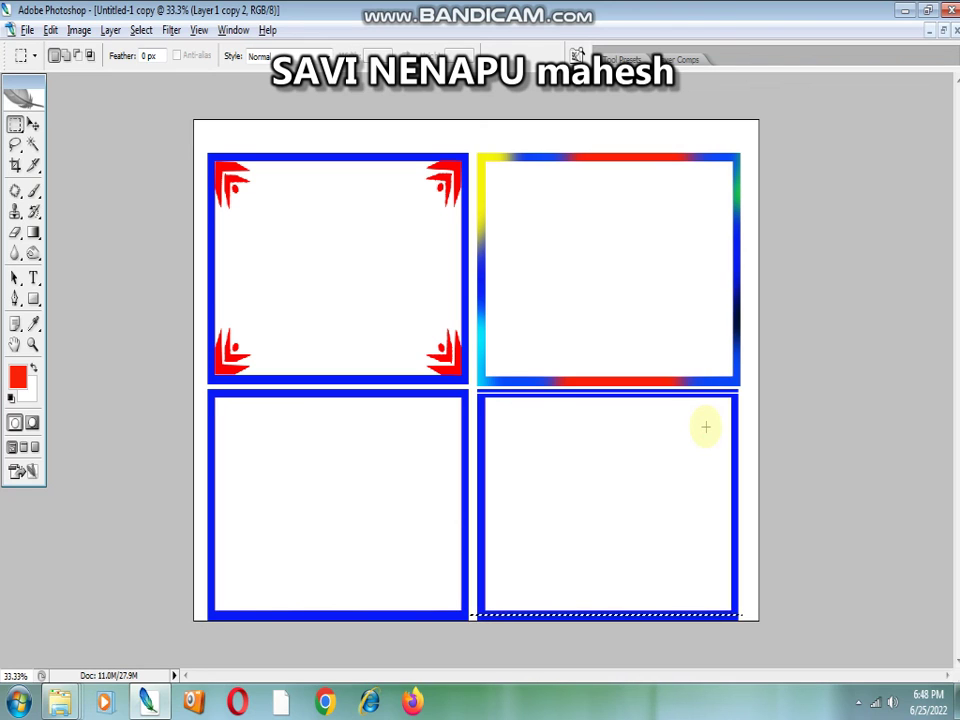